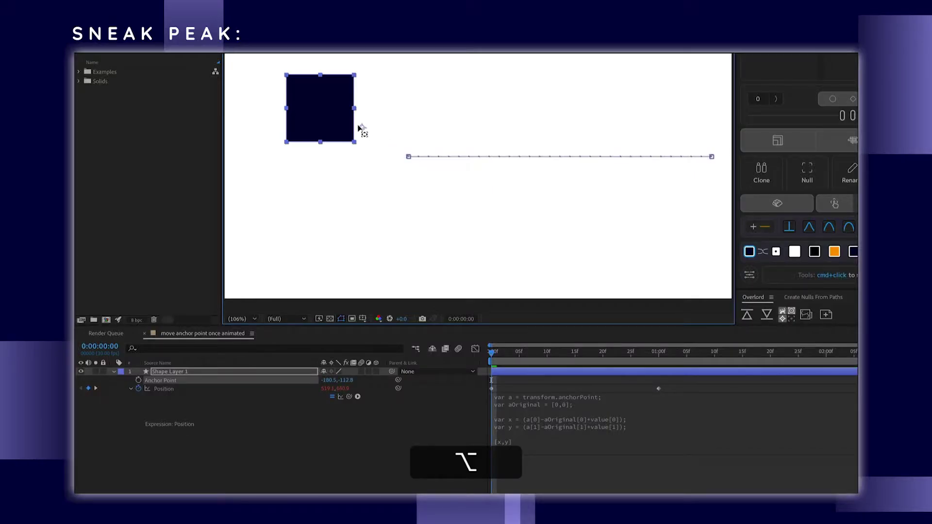
- Reposition the animated square's anchor point toward its lower-right corner with the Position expression in place
mouse_move(358, 127)
left_mouse_down()
mouse_move(322, 116)
mouse_move(354, 142)
left_mouse_up()
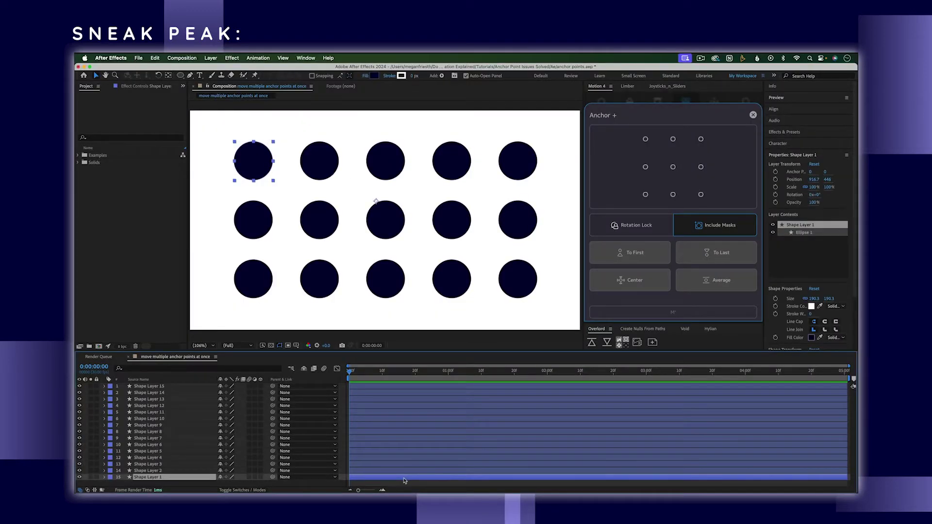
- Center the anchor points of all 15 circle layers at once with Motion 4's Anchor tool
key("super+a")
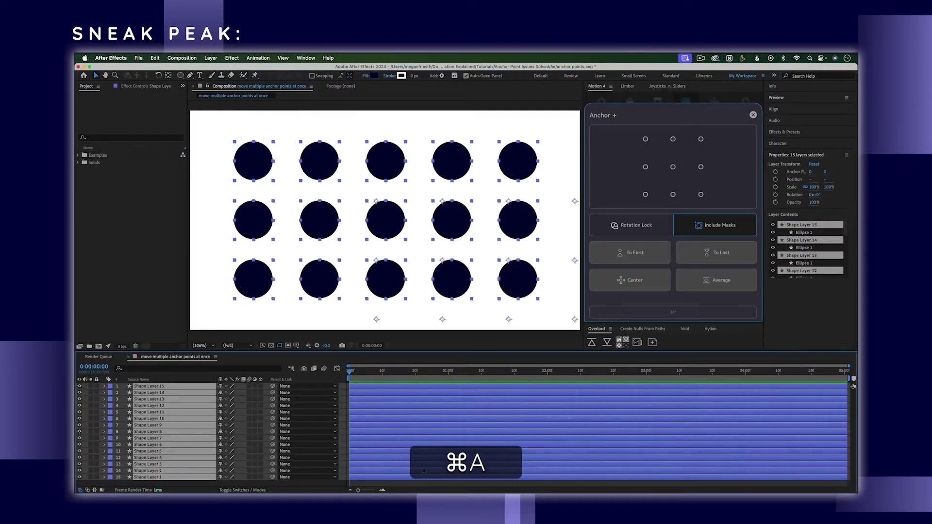
left_click(673, 167)
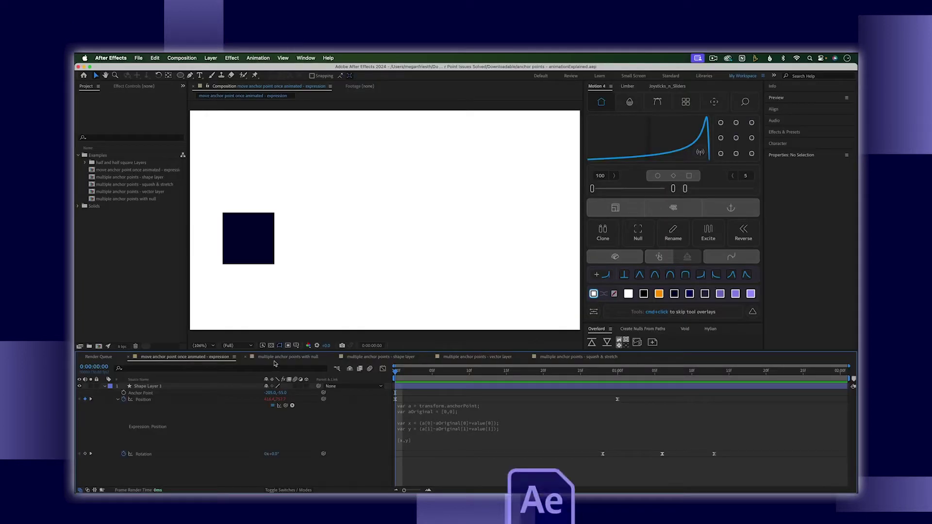
- Look through the example compositions for multiple anchor points with null, shape layer and vector layer
left_click(286, 357)
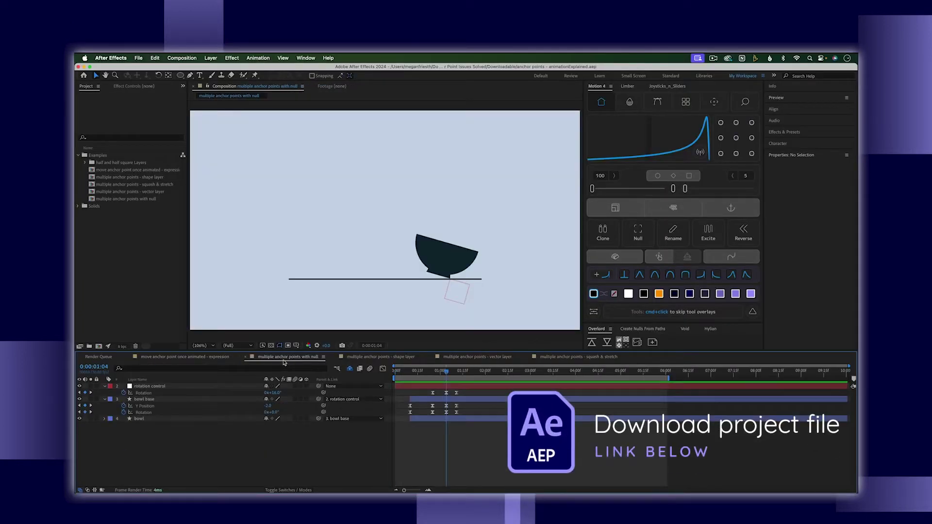
left_click(365, 357)
left_click(458, 357)
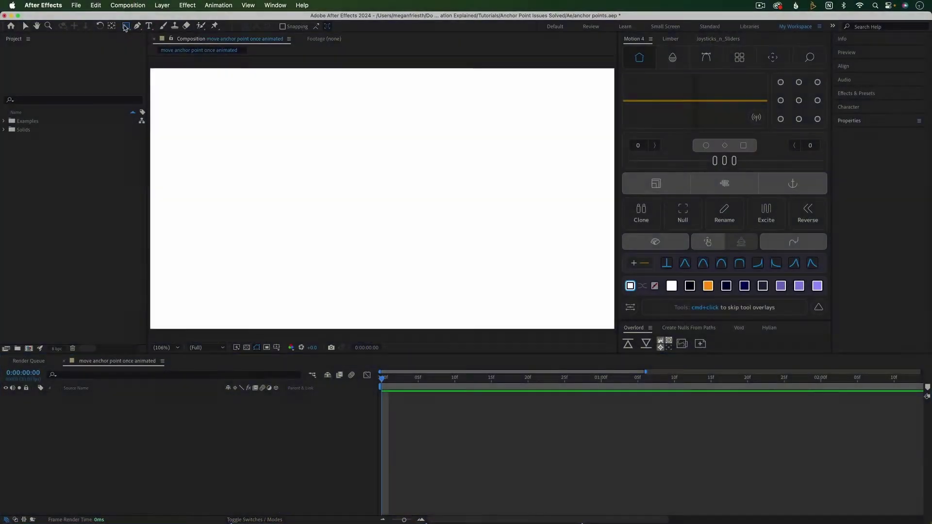
- Draw a navy square and animate its Position horizontally from 0 to 1 second, ending at about 1864, 540
left_click_drag(270, 124, 333, 185)
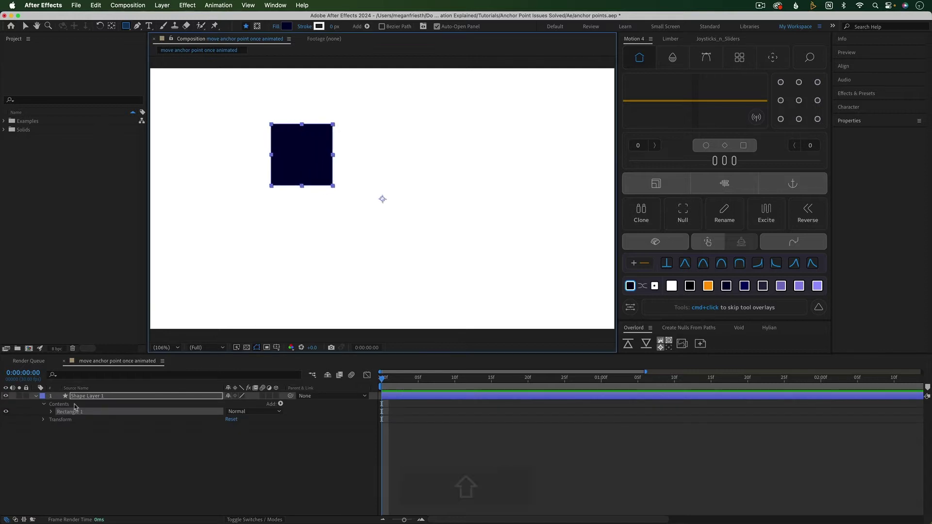
key("alt+shift+p")
key("v")
key("shift+Page_Down")
key("shift+Page_Down")
key("shift+Page_Down")
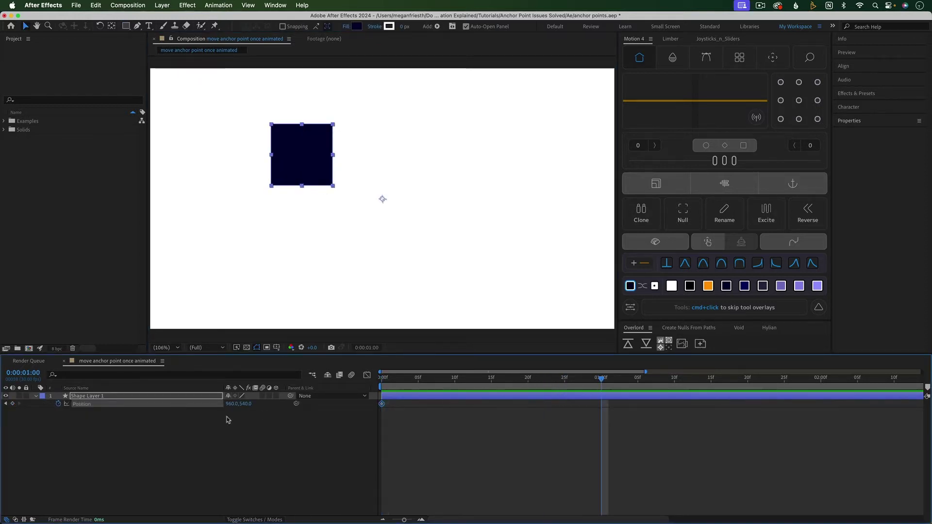
left_click_drag(231, 404, 647, 409)
- Try rotating the square around its offset anchor point, undo the rotation and show the Position property again
key("r")
mouse_move(235, 404)
left_mouse_down()
mouse_move(251, 405)
mouse_move(240, 404)
left_mouse_up()
key("super+z")
key("p")
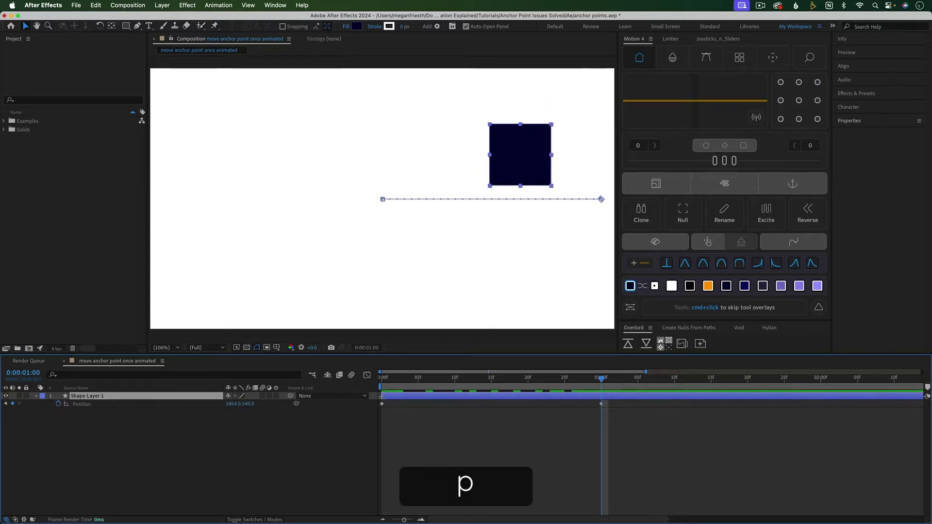
- Try moving the anchor point to the square's center with Pan Behind at 1 second and scrub the resulting motion
key("y")
left_click_drag(601, 199, 520, 154)
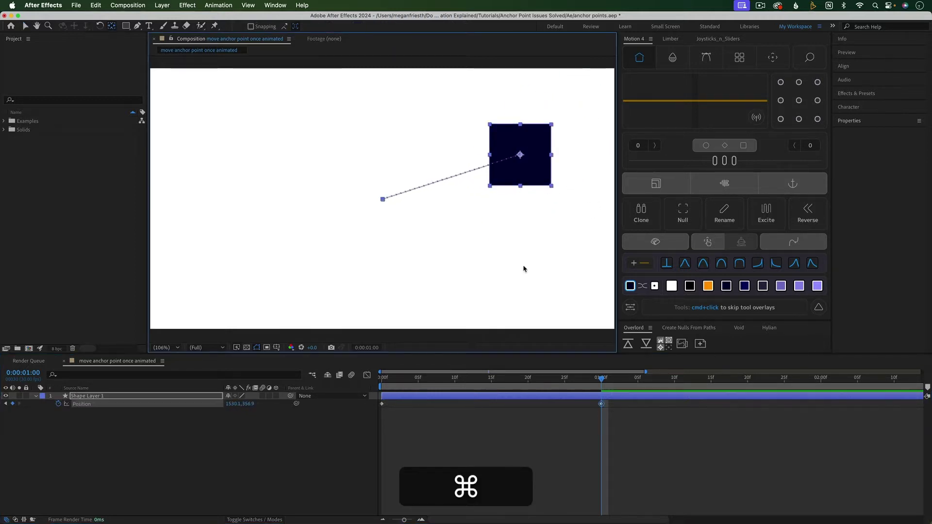
left_click_drag(523, 380, 601, 381)
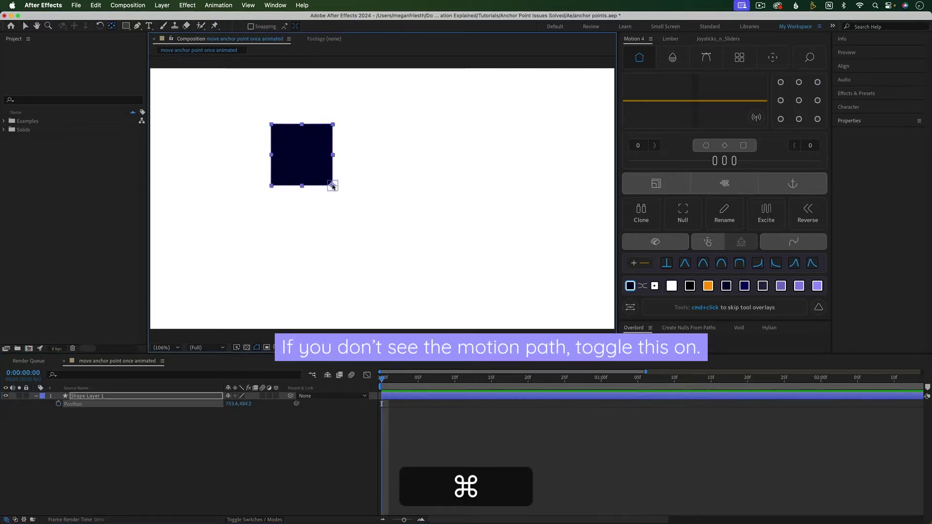
- With the anchor point at the square's lower-right corner, keyframe Position at 0 and move the square right at 1 second
key("alt+shift+p")
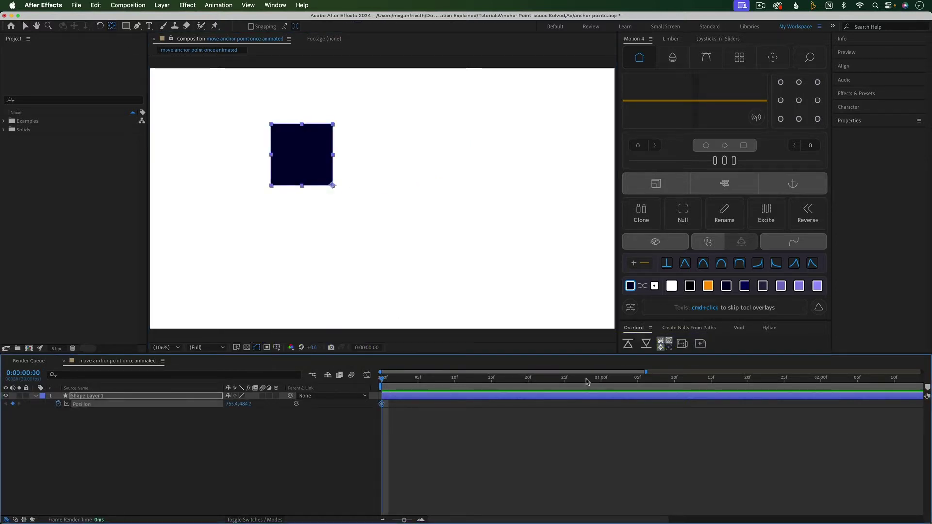
key("shift+Page_Down")
key("shift+Page_Down")
key("shift+Page_Down")
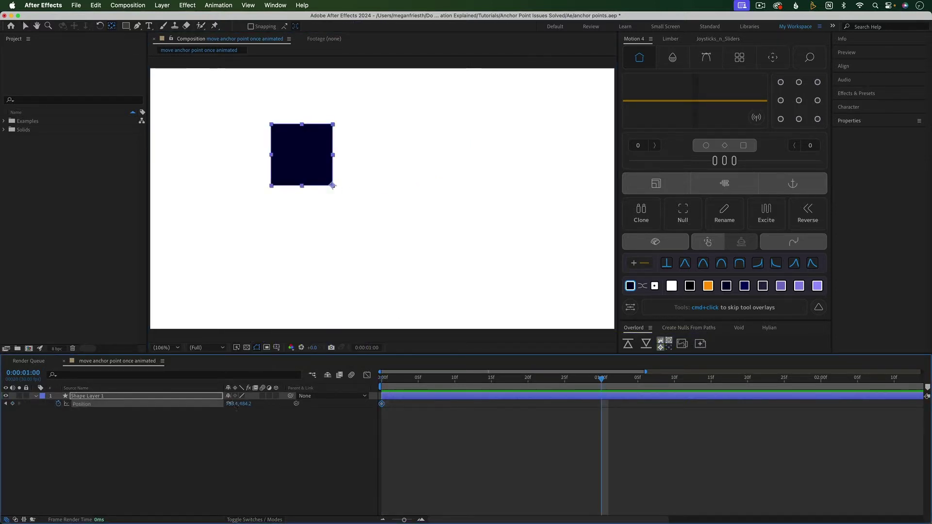
left_click_drag(333, 185, 571, 186)
- Shift the square's Rotation keyframe slightly earlier, before the 1-second mark, and preview the animation
key("r")
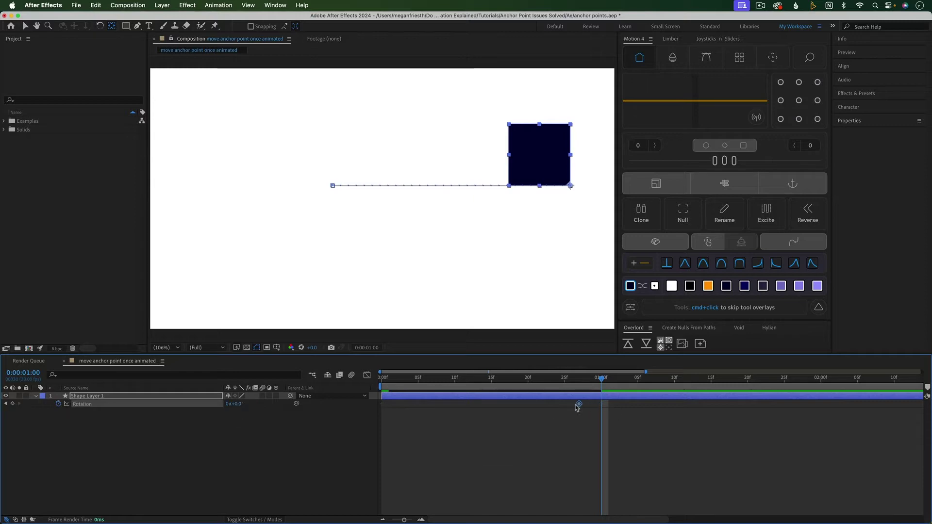
left_click_drag(576, 406, 572, 404)
key("space")
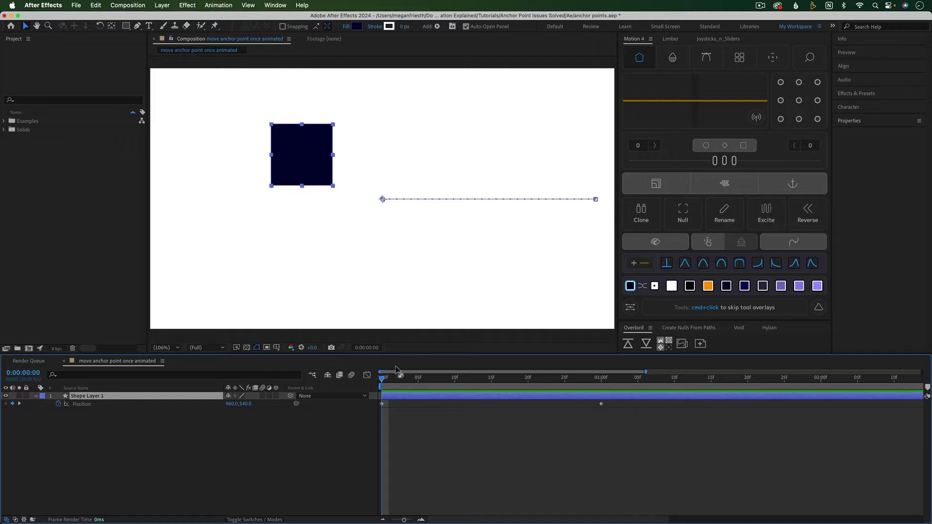
- Duplicate the animated square layer at the first frame, recolor the copy orange and lock it
mouse_move(381, 380)
left_mouse_down()
mouse_move(622, 380)
mouse_move(377, 384)
left_mouse_up()
key("super+d")
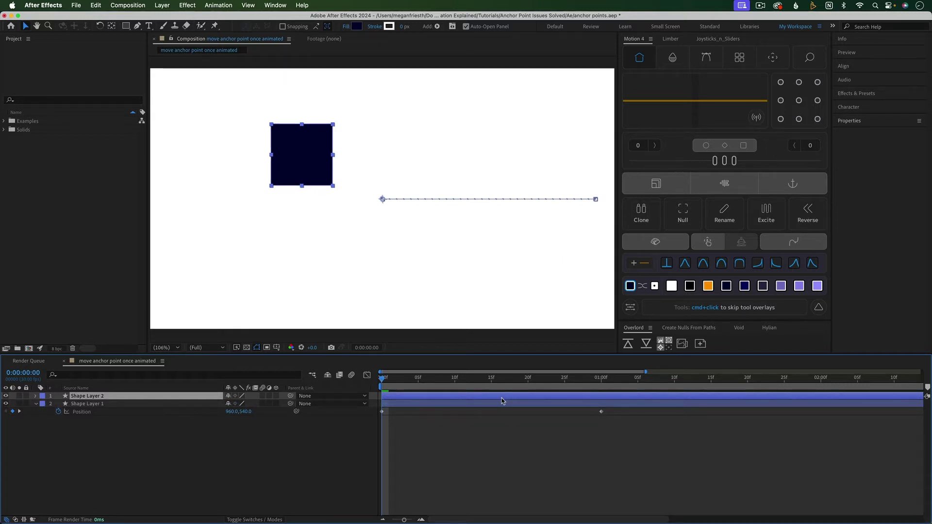
left_click(707, 285)
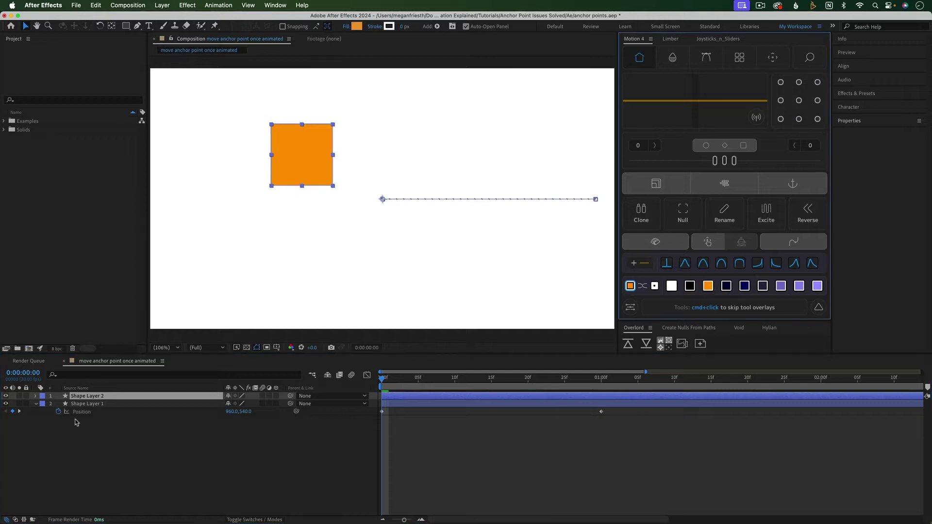
left_click(26, 396)
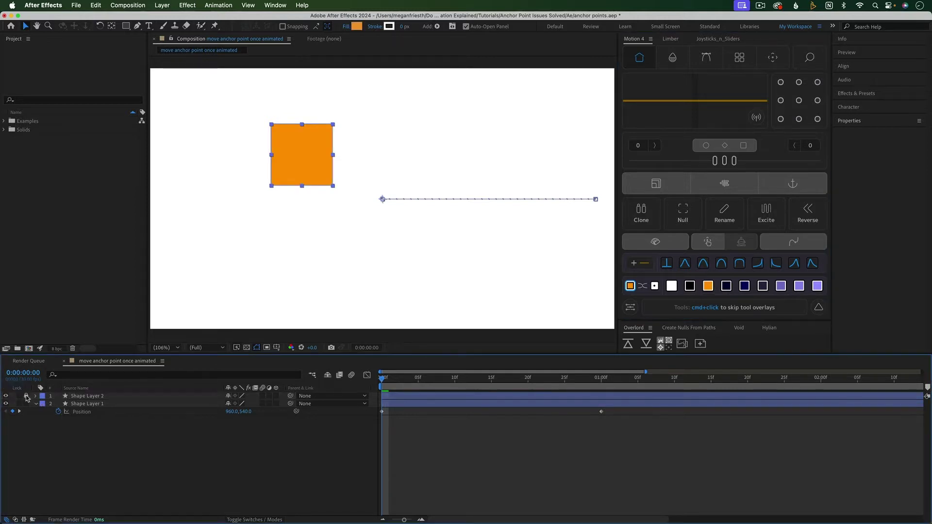
- At 1 second, use Pan Behind to shift Shape Layer 1 so its lower-right corner meets the anchor point, preserving the motion path
left_click(95, 405)
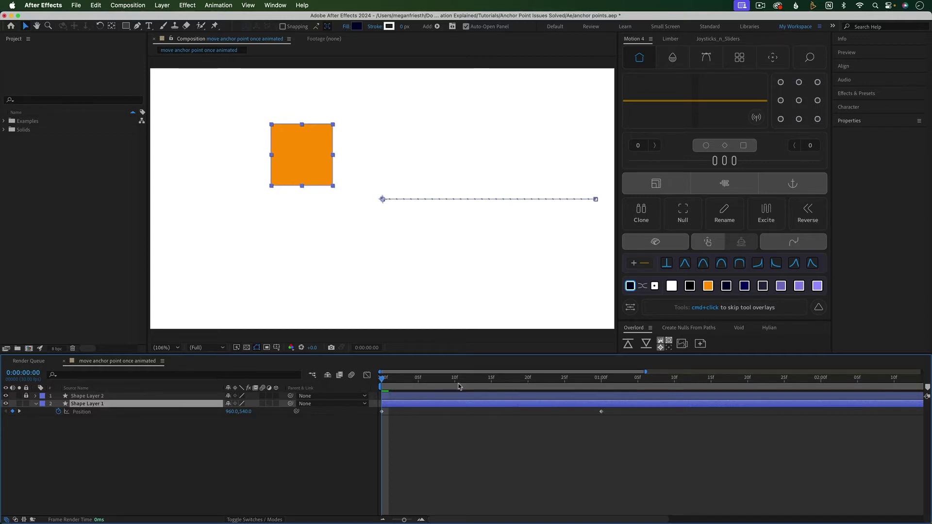
left_click(601, 382)
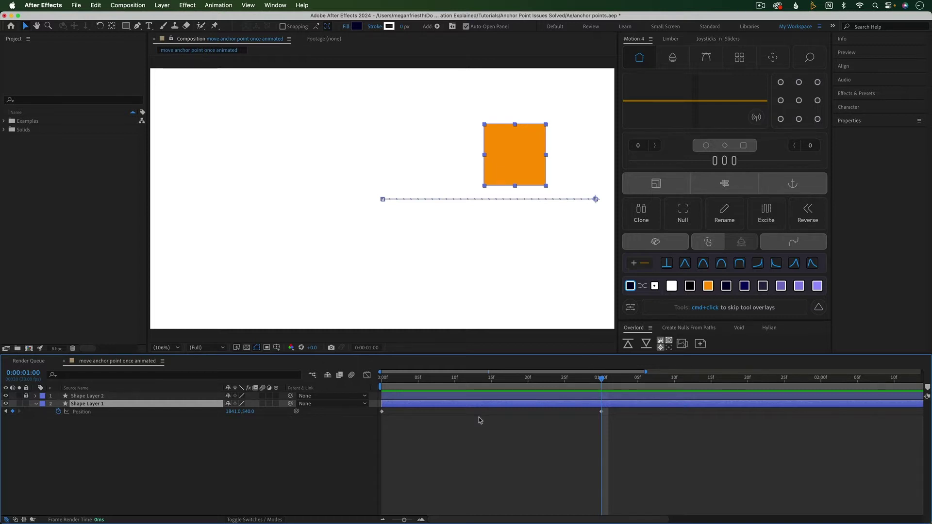
key("y")
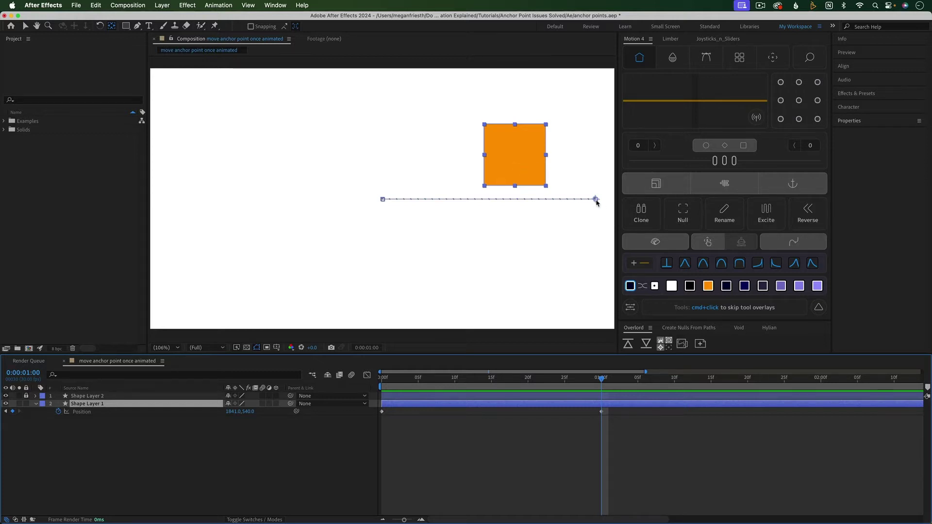
left_click_drag(595, 200, 547, 188)
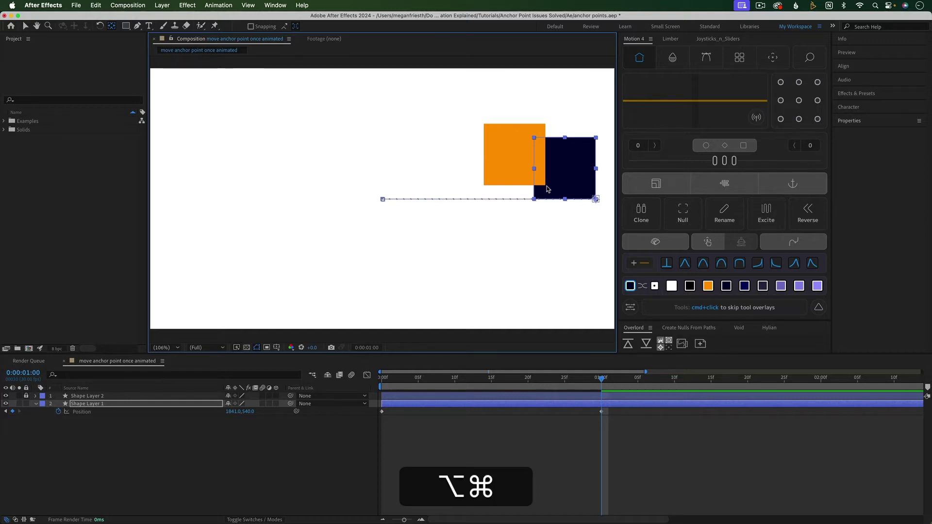
left_click_drag(547, 189, 547, 189)
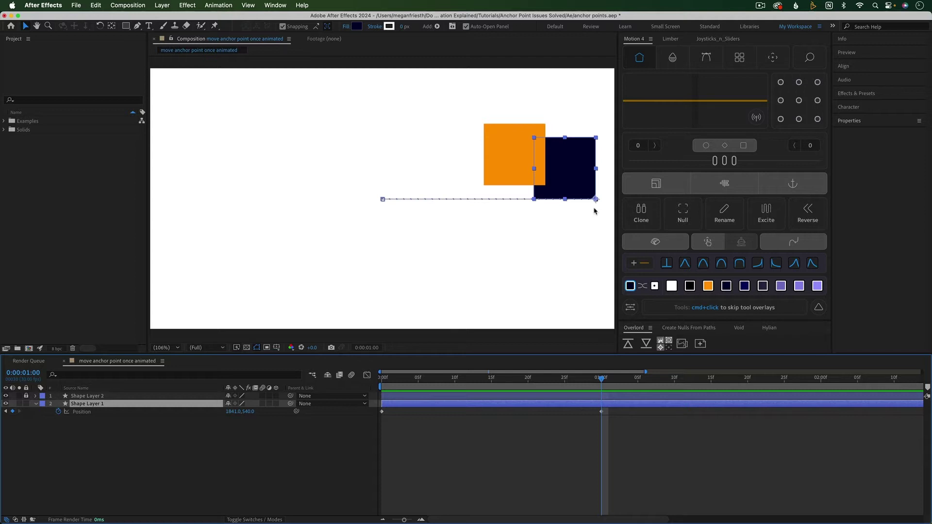
- Try shifting the original square by changing its Anchor Point X value, and undo those changes
key("a")
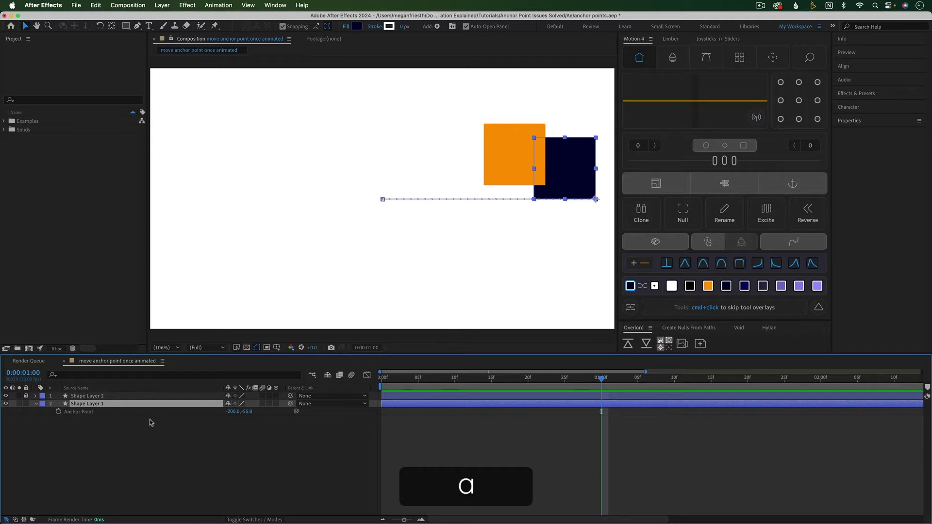
left_click_drag(234, 414, 176, 416)
left_click_drag(267, 412, 214, 412)
key("super+z")
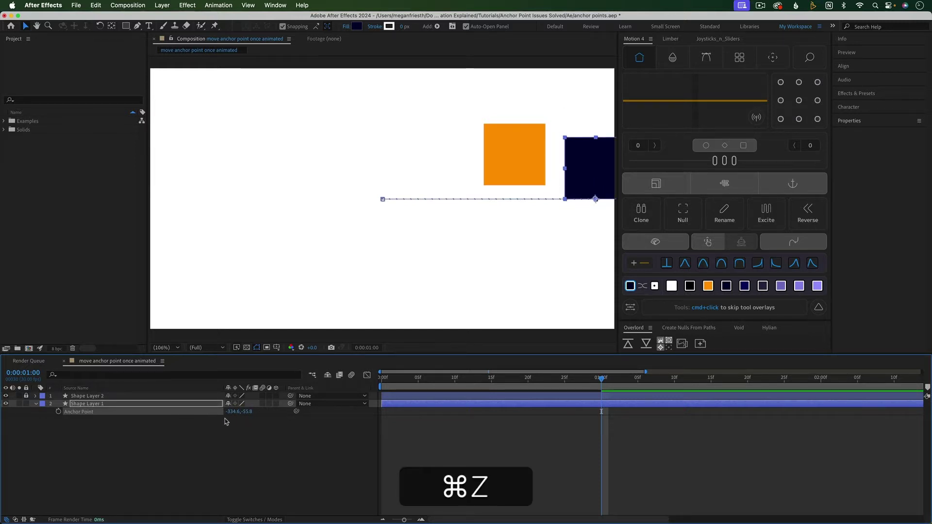
key("super+z")
- Select all Position keyframes of Shape Layer 1, align the navy square with the orange duplicate, and preview the animation
key("p")
key("y")
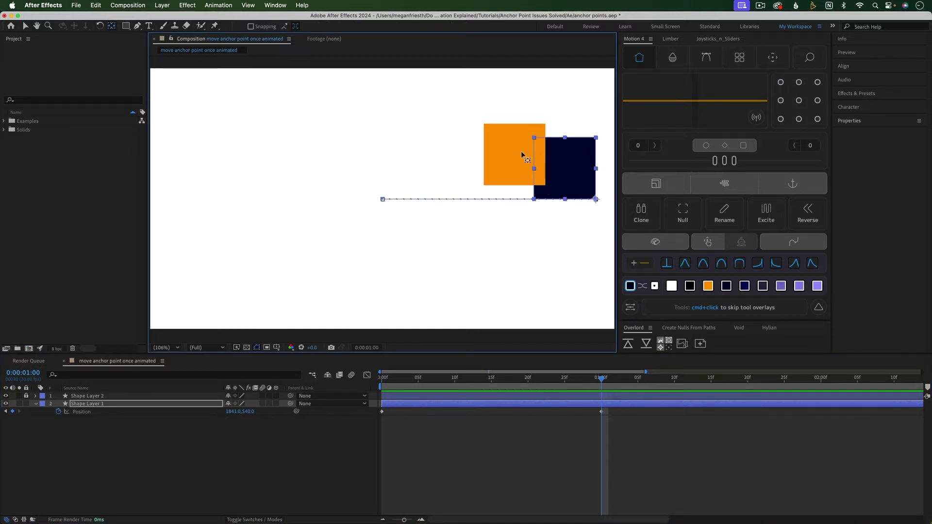
key("v")
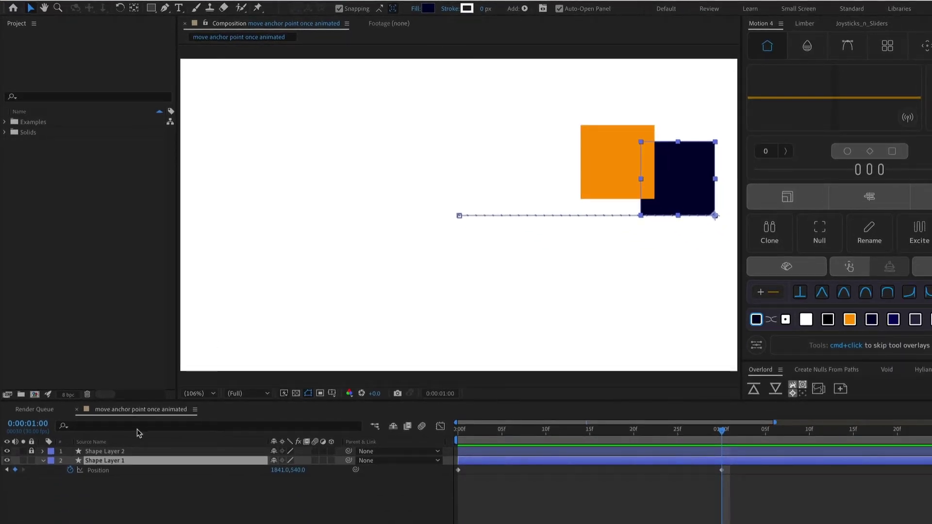
left_click(98, 471)
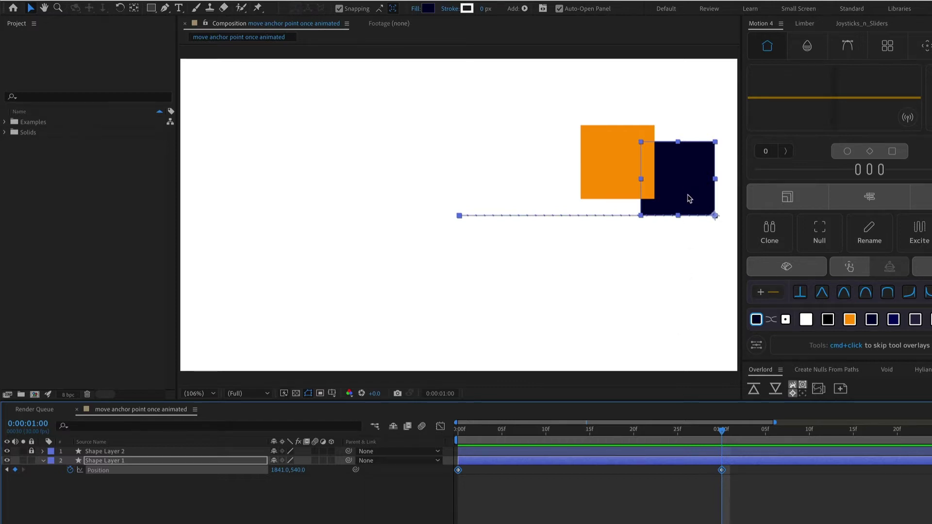
left_click_drag(689, 198, 641, 184)
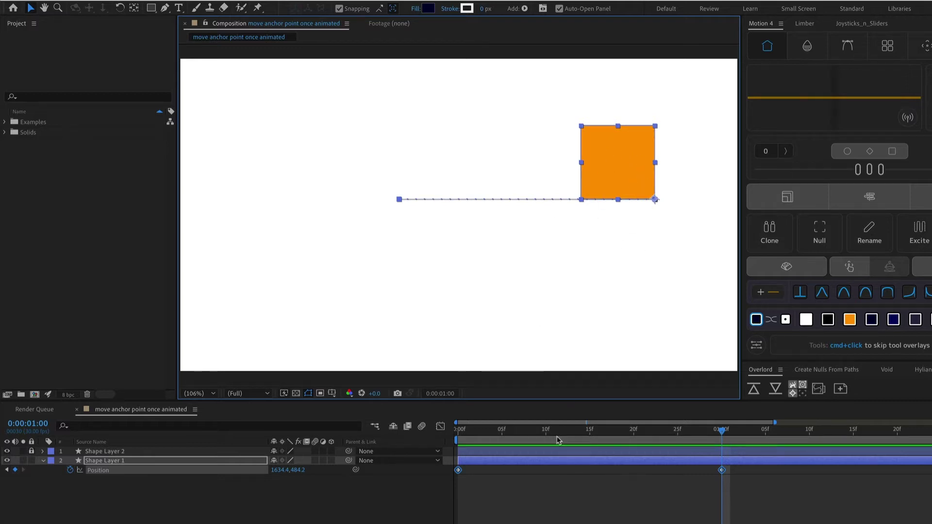
key("space")
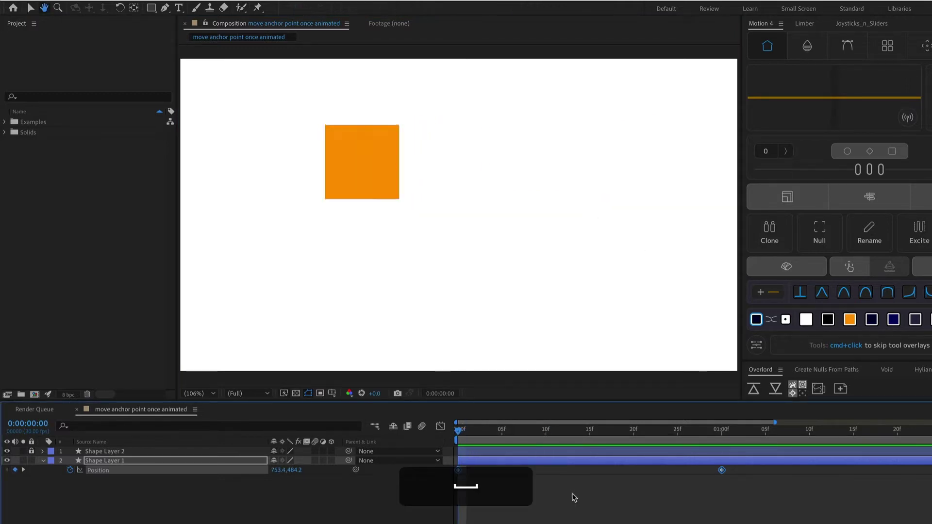
key("space")
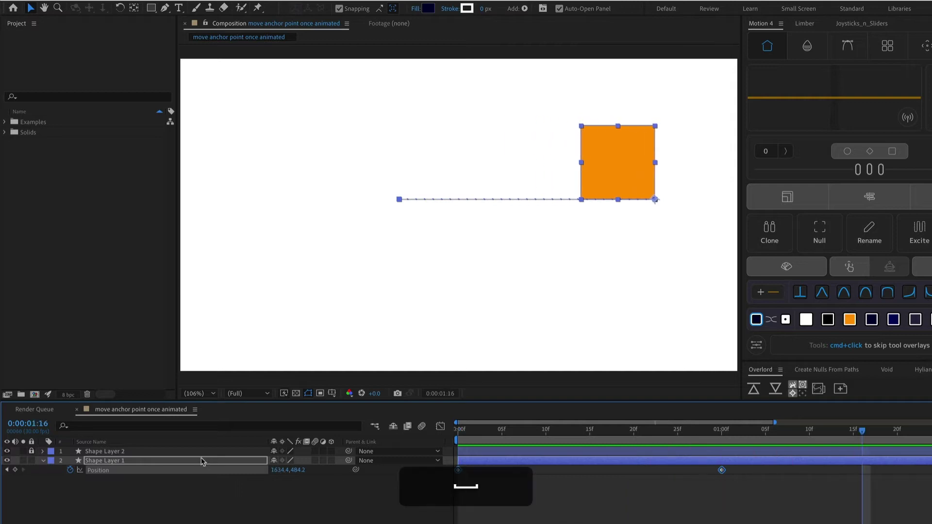
- Delete the orange duplicate layer and preview the remaining navy square's animation
left_click(95, 452)
key("BackSpace")
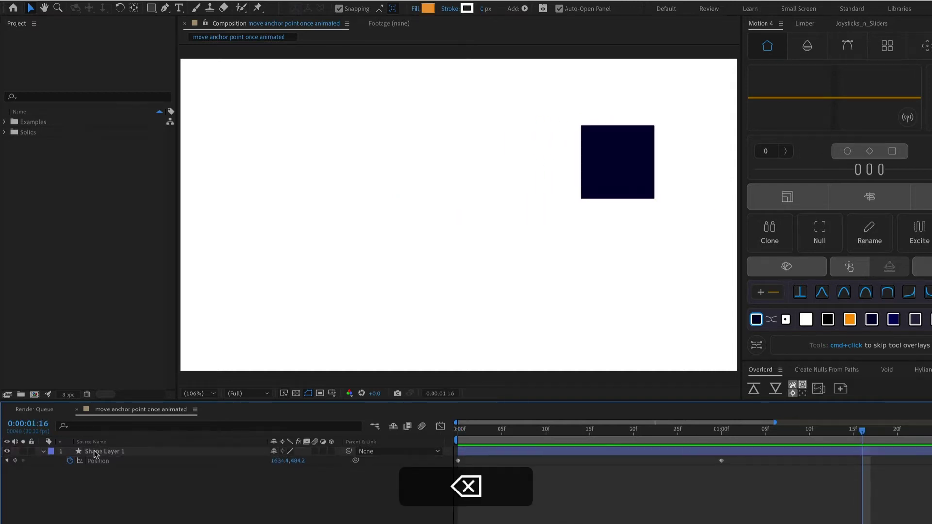
key("space")
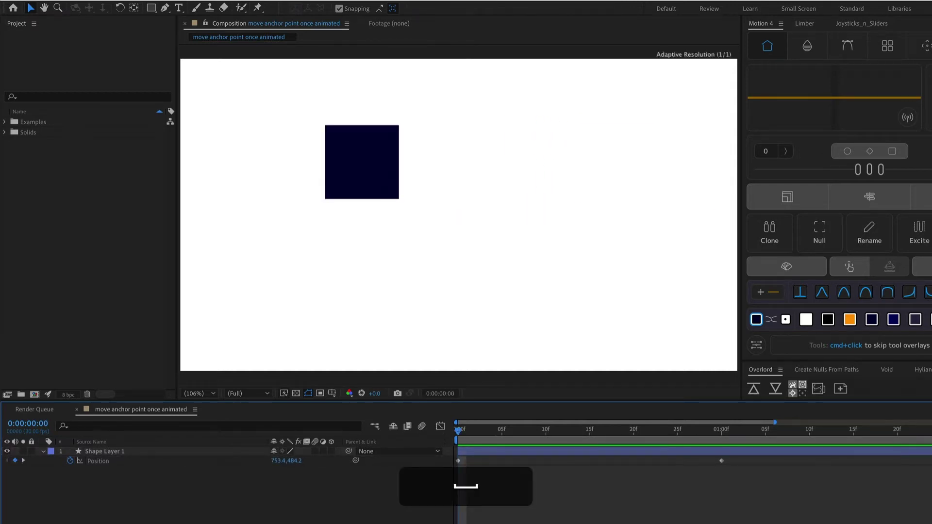
left_click(630, 185)
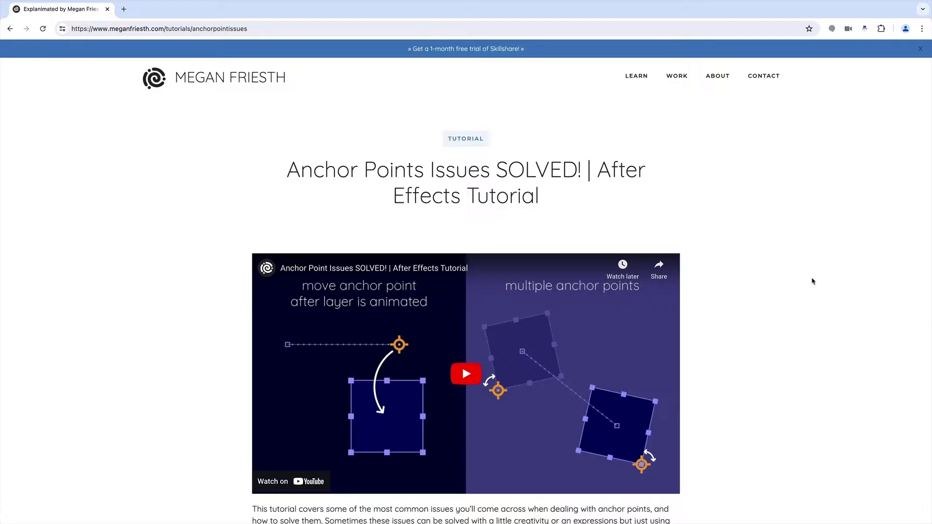
- Find Solution 2: Expression in the anchor point tutorial and copy its position expression
scroll(813, 281, "down", 5)
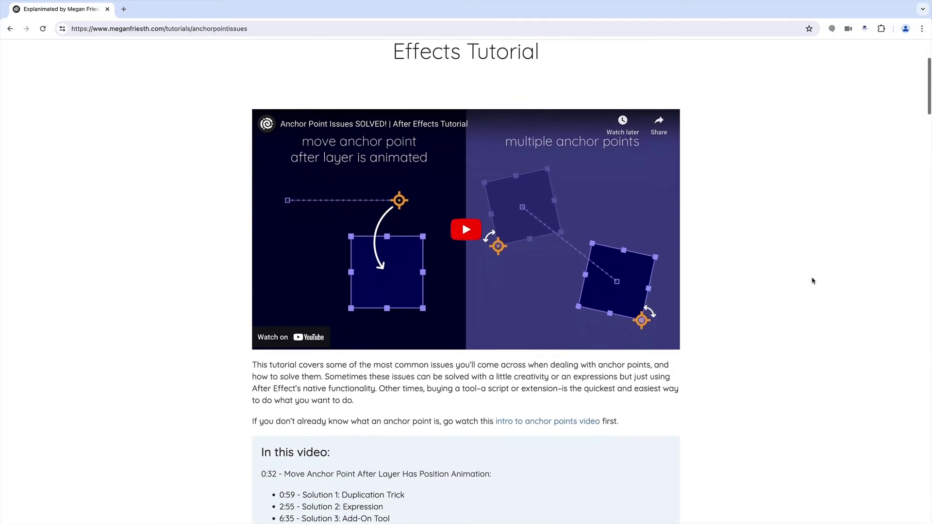
scroll(813, 281, "down", 8)
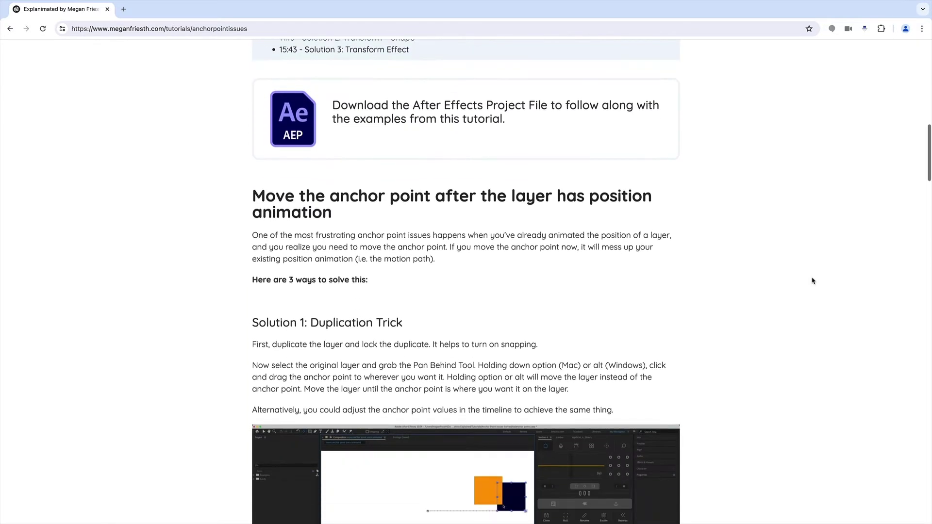
scroll(812, 281, "down", 16)
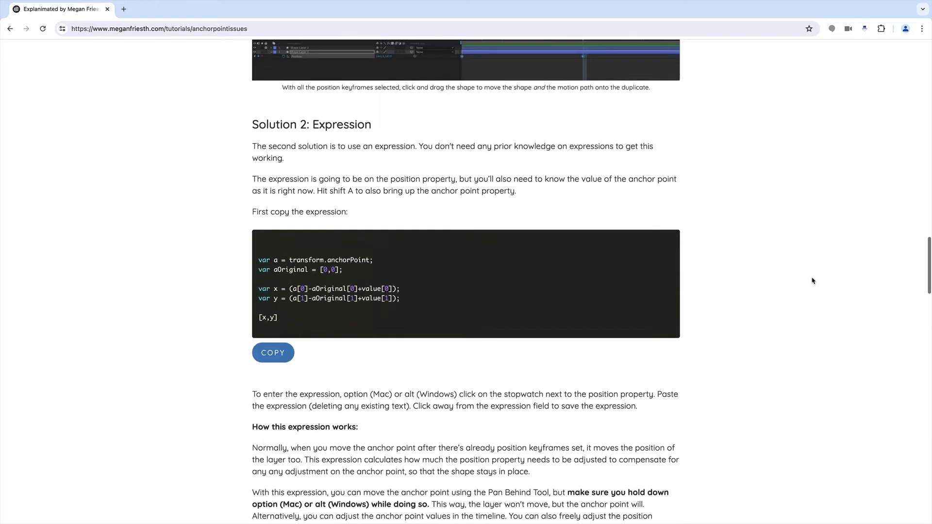
scroll(813, 281, "up", 2)
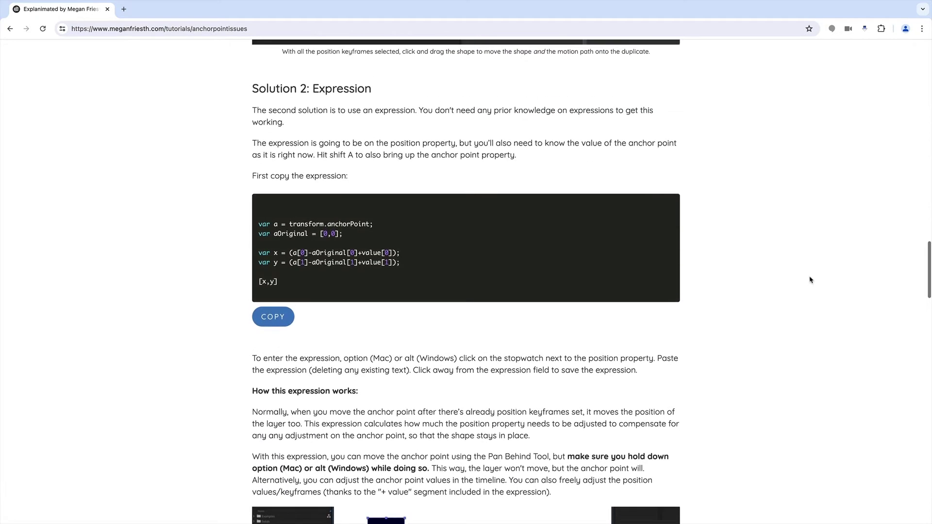
left_click(261, 317)
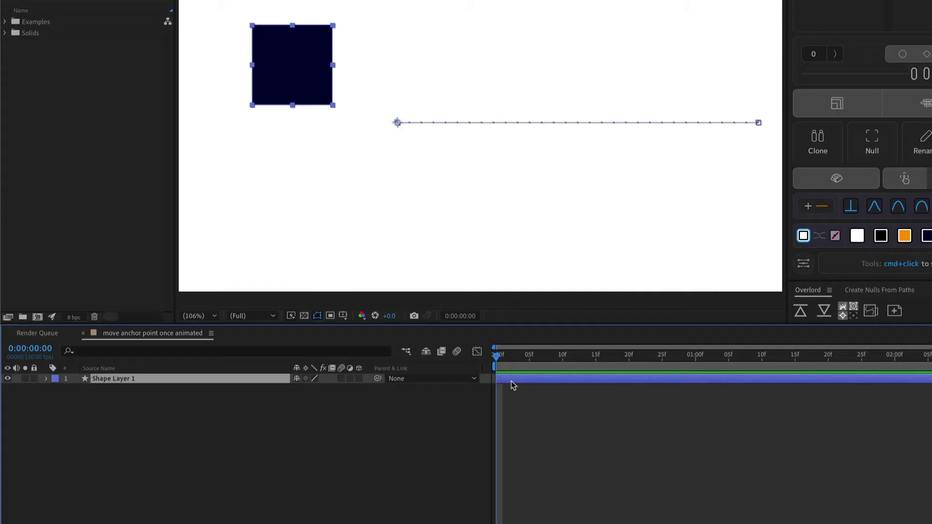
- Reveal Shape Layer 1's Position and Anchor Point properties, and add the copied anchor-compensation expression to Position in place of the default
key("p")
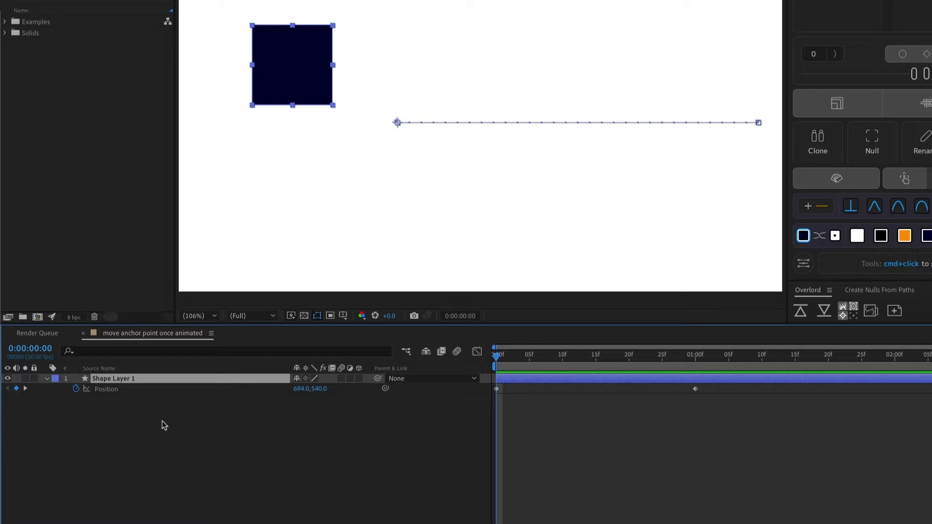
key("shift+a")
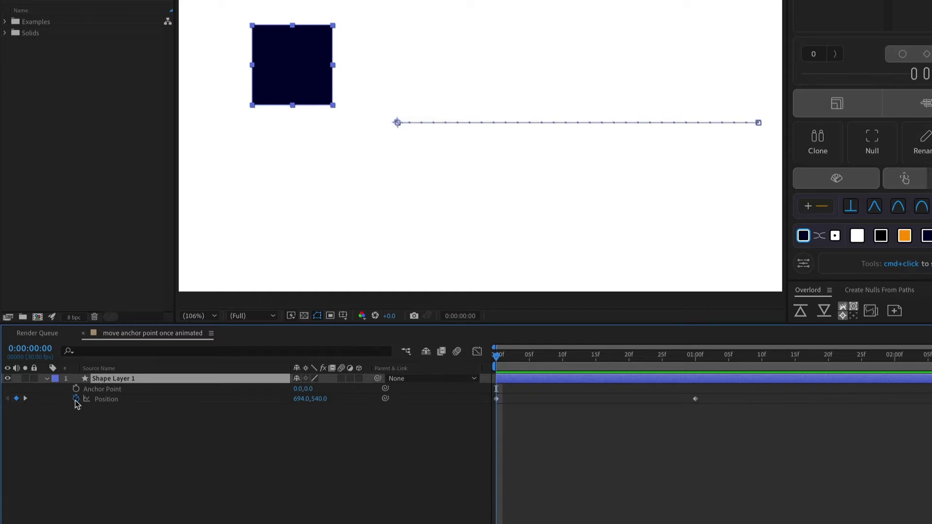
key("alt")
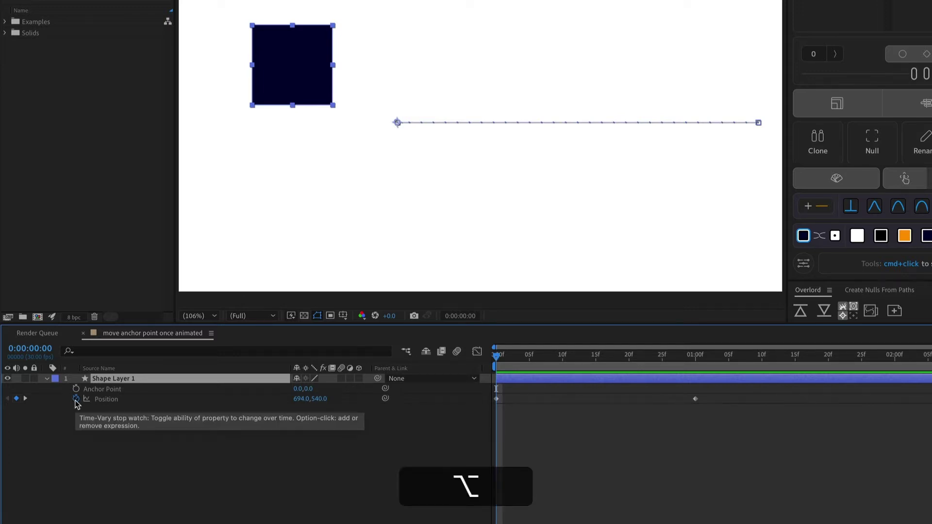
left_click(75, 398, "alt")
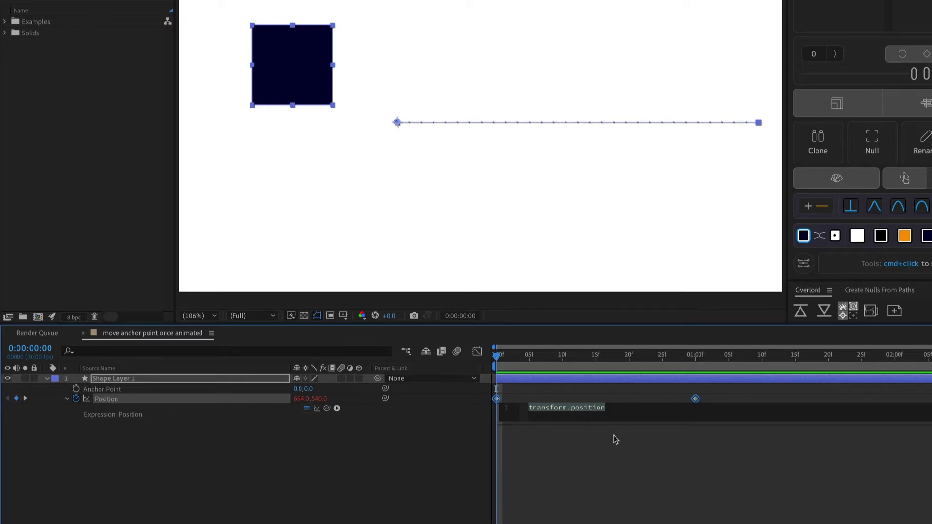
key("super+v")
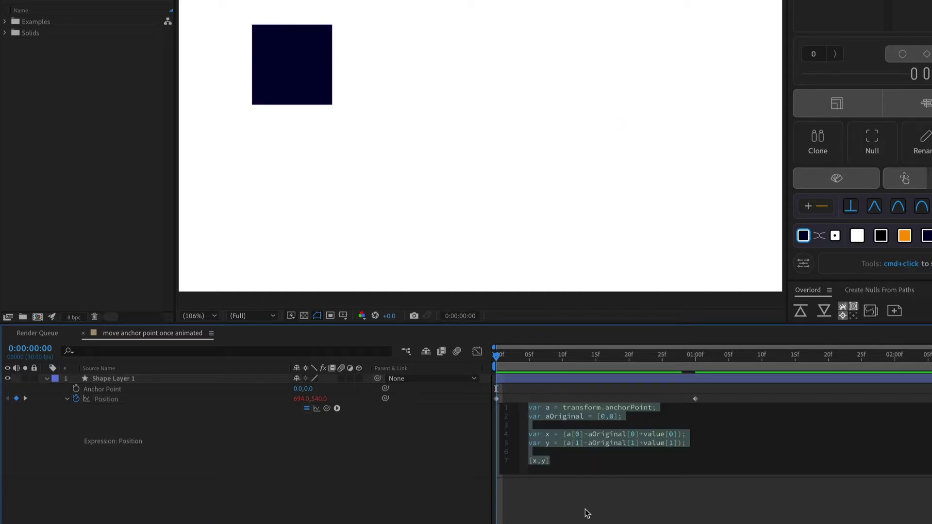
- Examine the transform.anchorPoint reference in the Position expression and commit the expression
left_click(529, 411)
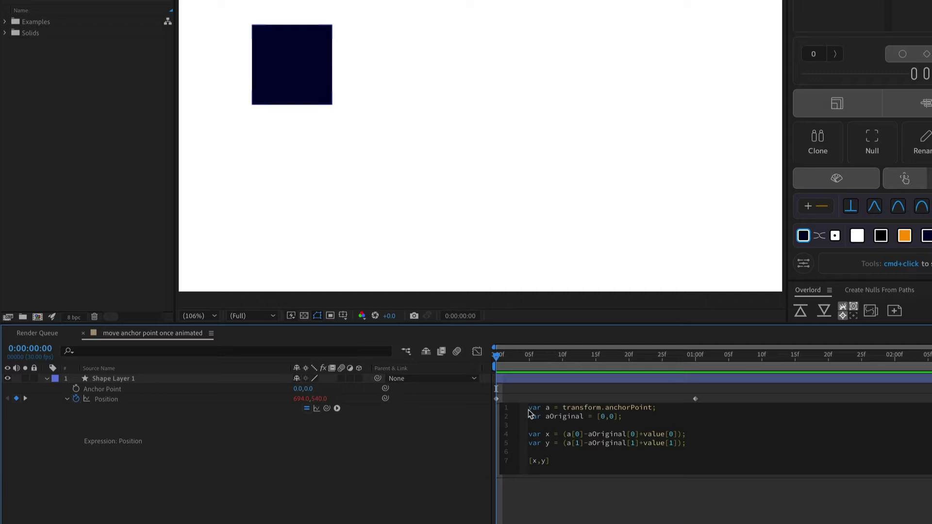
double_click(529, 410)
left_click_drag(563, 409, 652, 408)
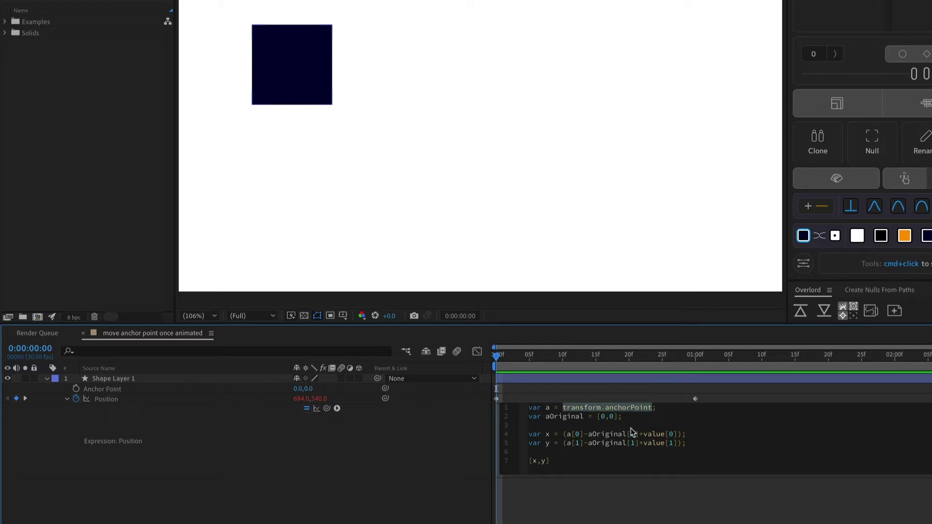
left_click(536, 426)
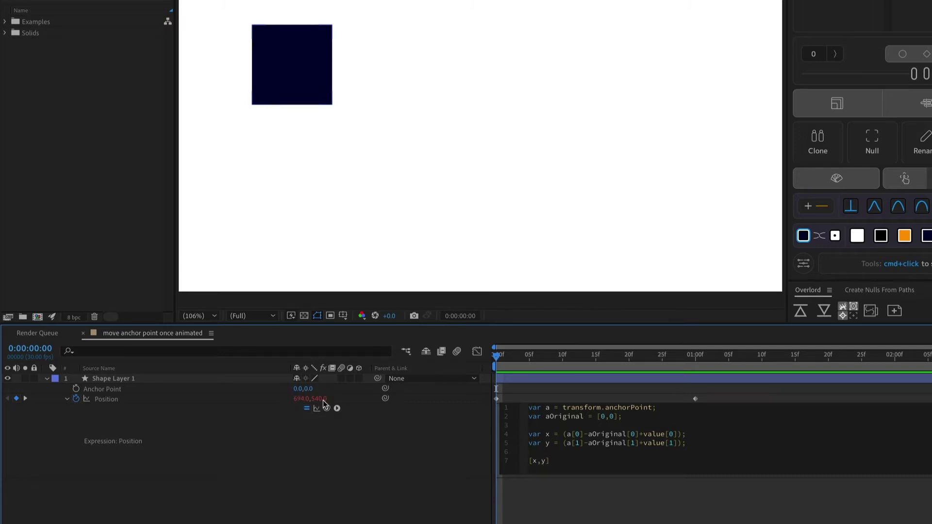
left_click(513, 394)
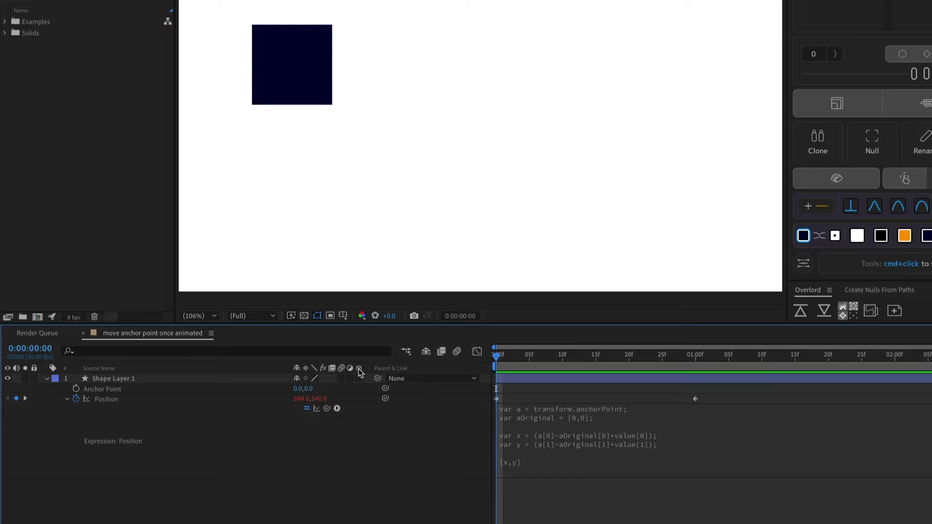
- Use Pan Behind to move Shape Layer 1's anchor point to the square's lower-right corner, and set its Anchor Point Y to -55
left_click(210, 378)
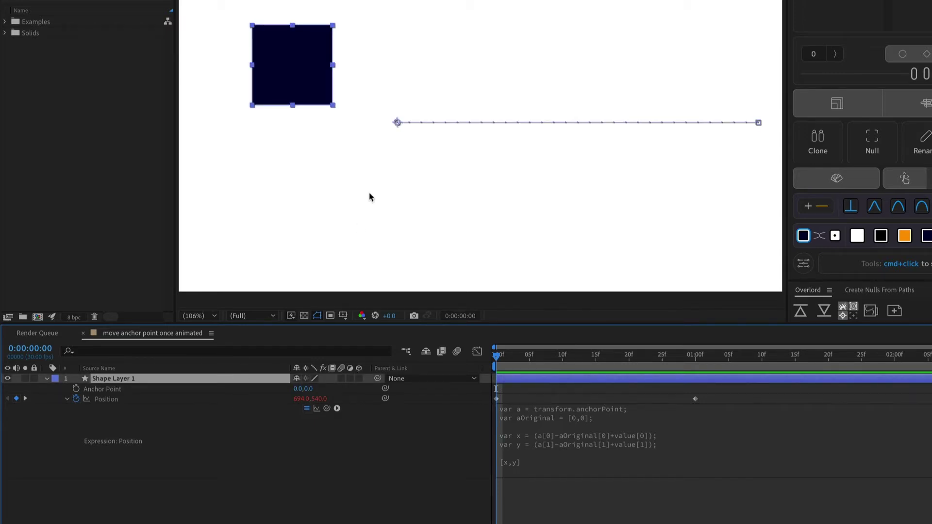
key("y")
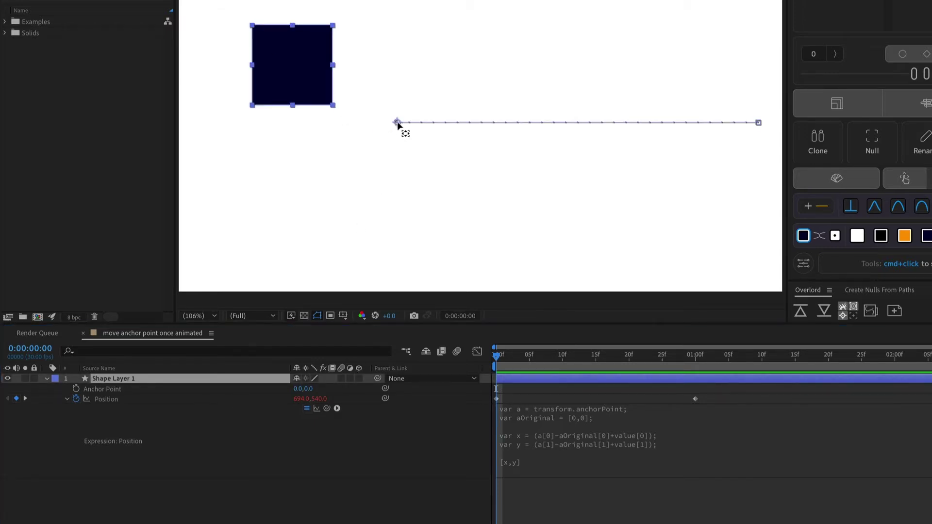
left_click(397, 126)
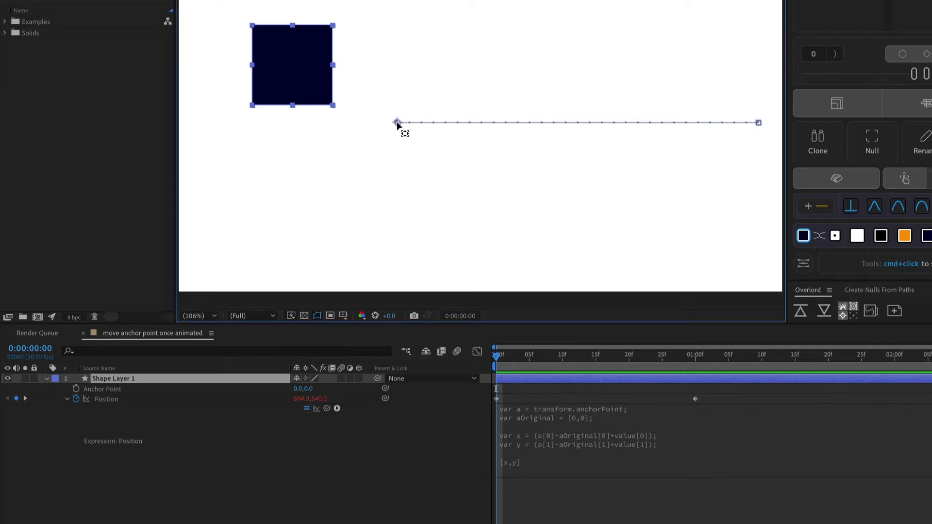
left_click_drag(397, 124, 333, 106)
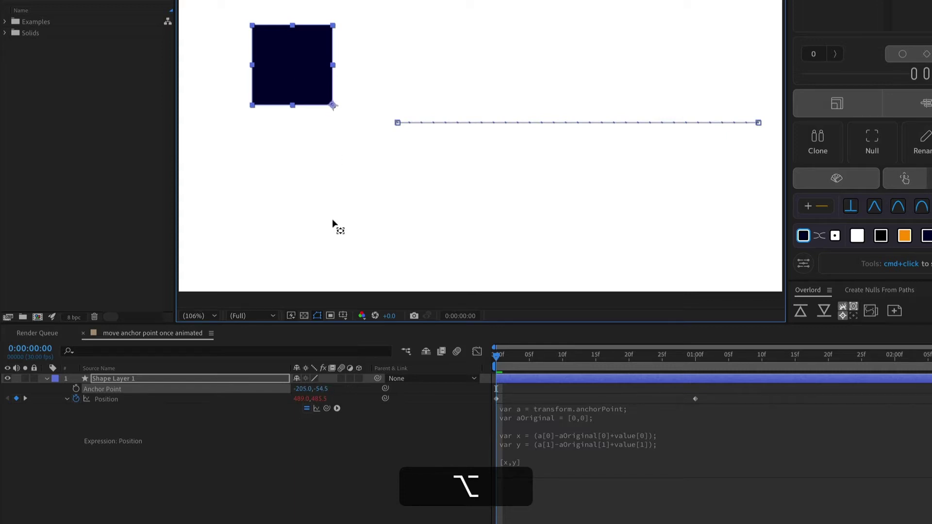
left_click(323, 389)
type("-55")
key("Return")
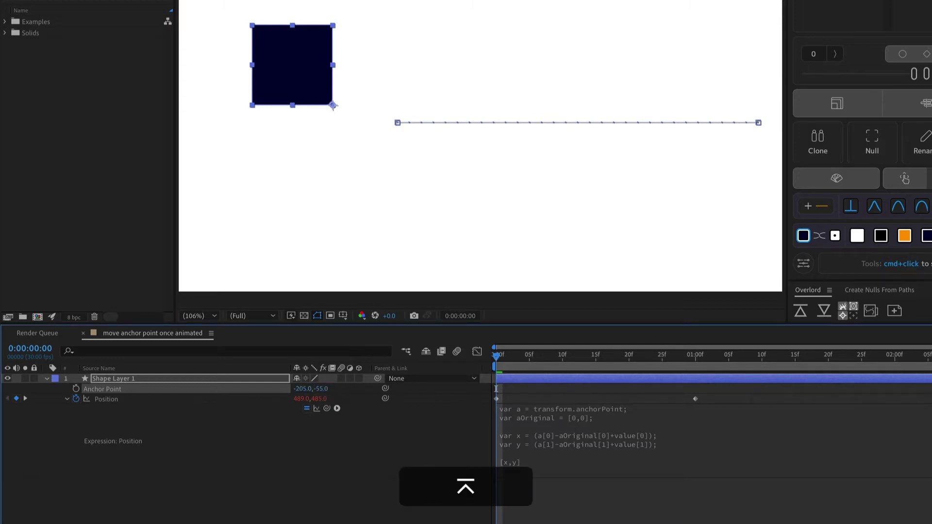
- Animate Shape Layer 1's Rotation from a 0° keyframe at 1 second to 56° at 0:00:01:10
left_click_drag(494, 359, 697, 376)
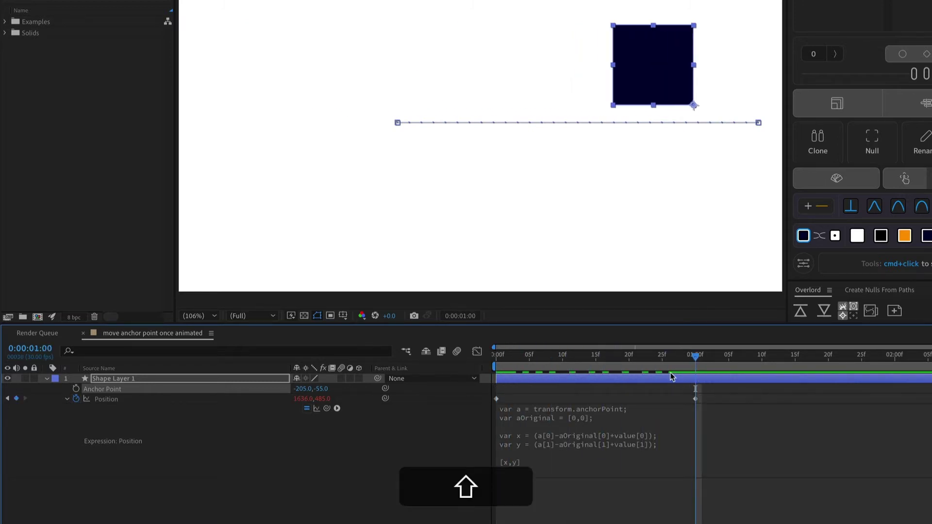
key("shift+r")
left_click(76, 483)
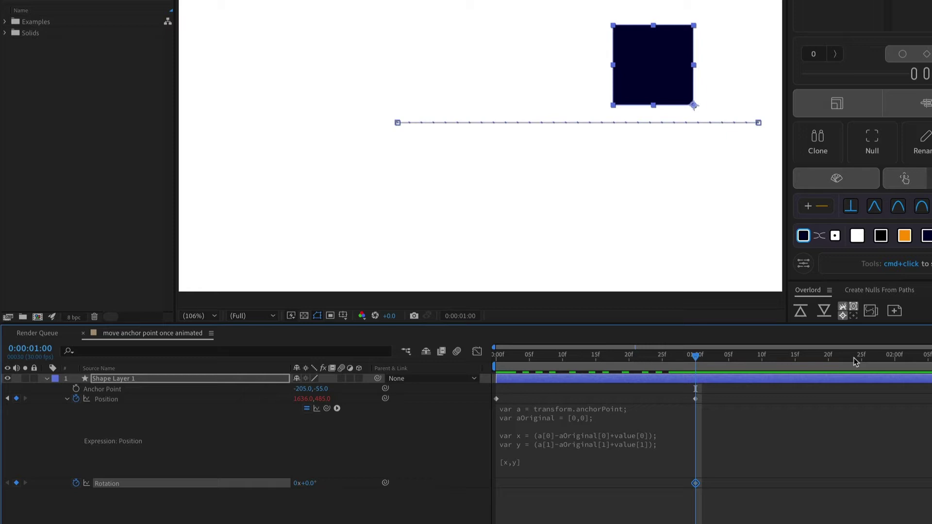
left_click(761, 361)
left_click_drag(305, 483, 343, 484)
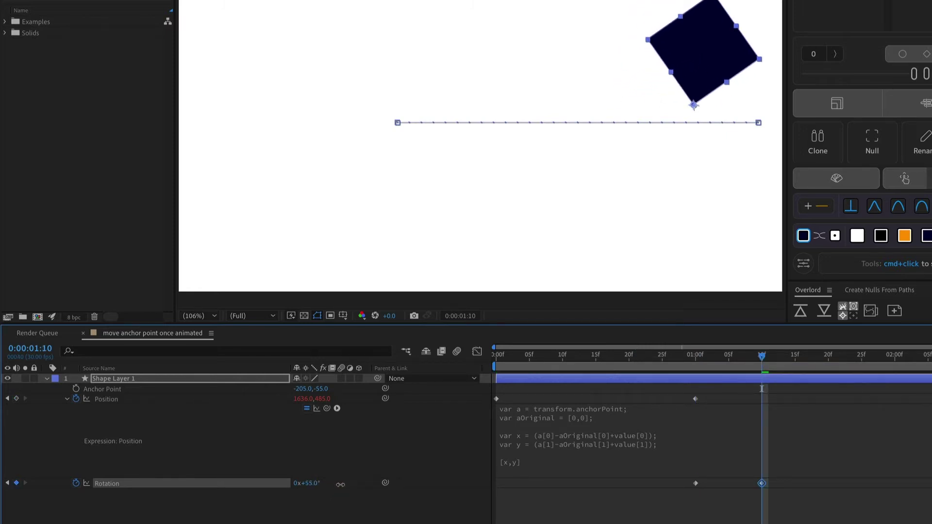
left_click(798, 511)
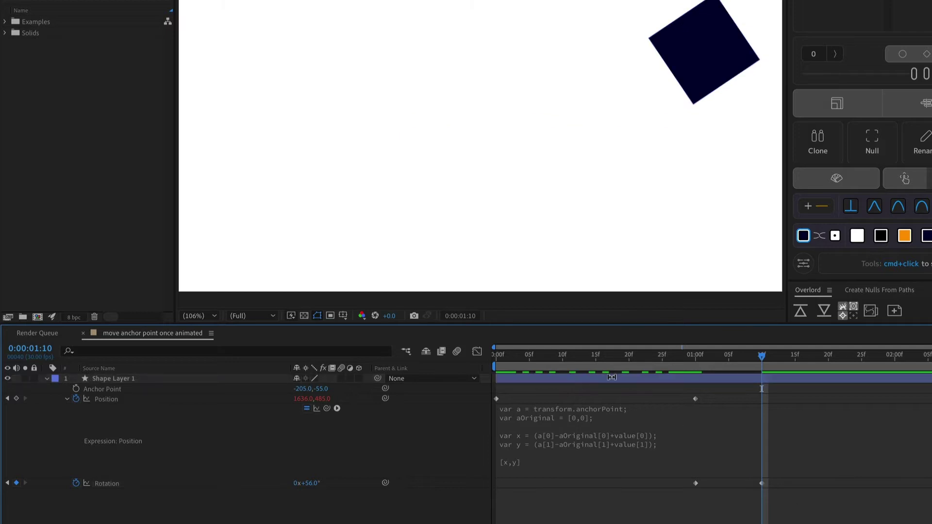
left_click(612, 377)
- Select all Position keyframes of Shape Layer 1 and, at 1 second, move the whole motion path down and to the left
left_click(104, 398)
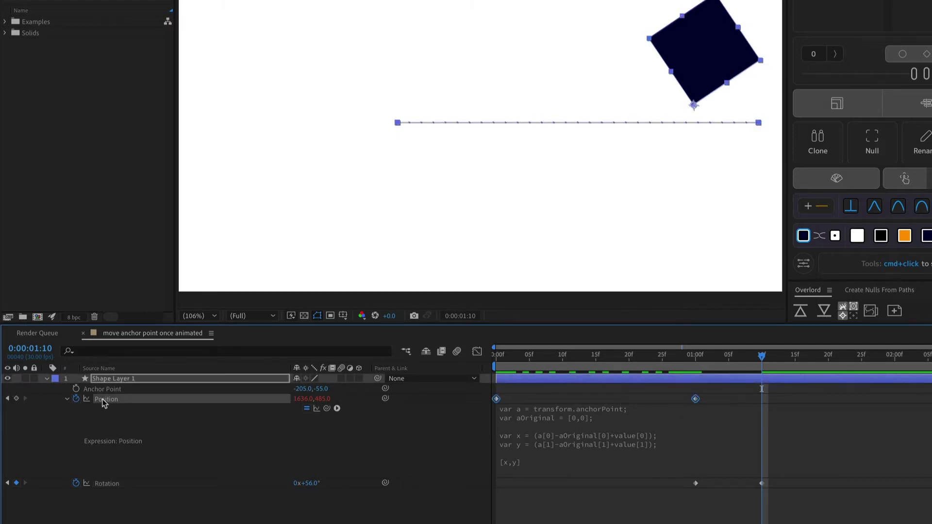
left_click(695, 359)
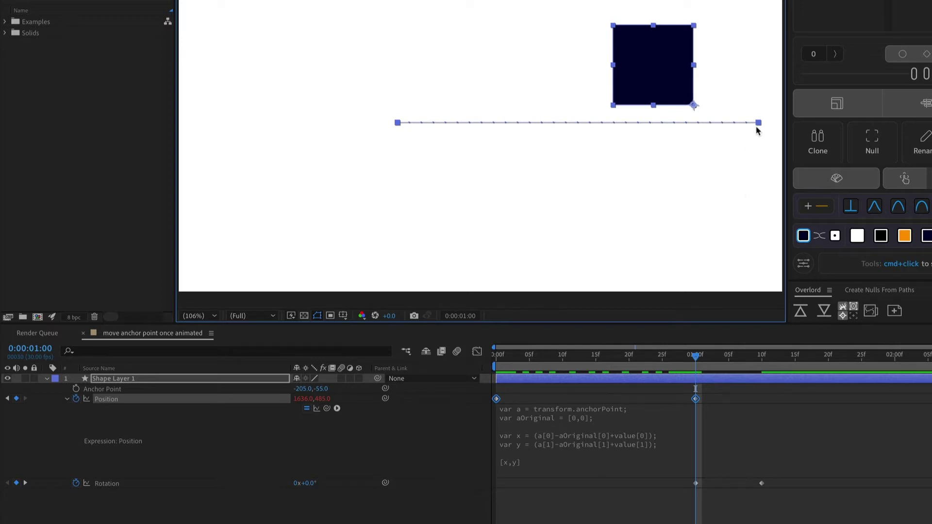
left_click_drag(758, 125, 642, 210)
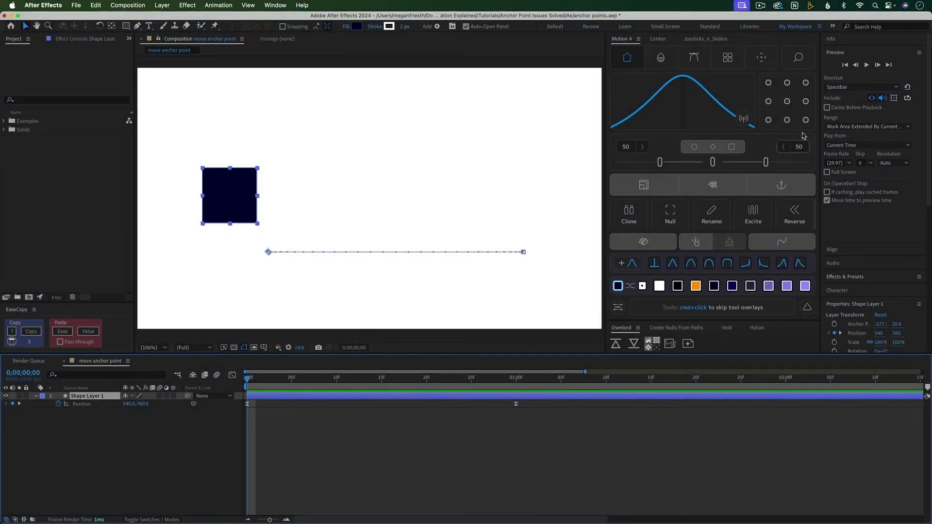
- Use Motion 4 to move Shape Layer 1's anchor point to its lower-right corner, and reveal its Rotation at 1 second
left_click(805, 121)
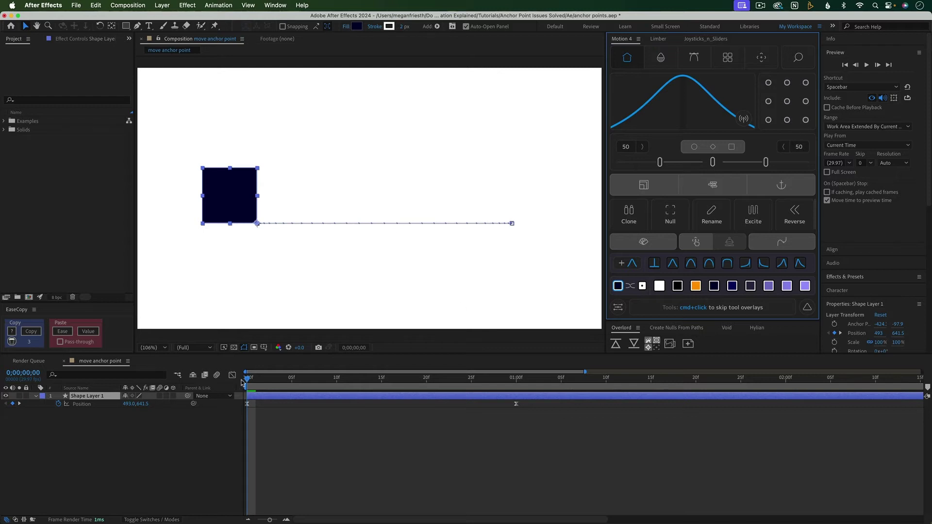
left_click_drag(242, 382, 516, 378)
key("r")
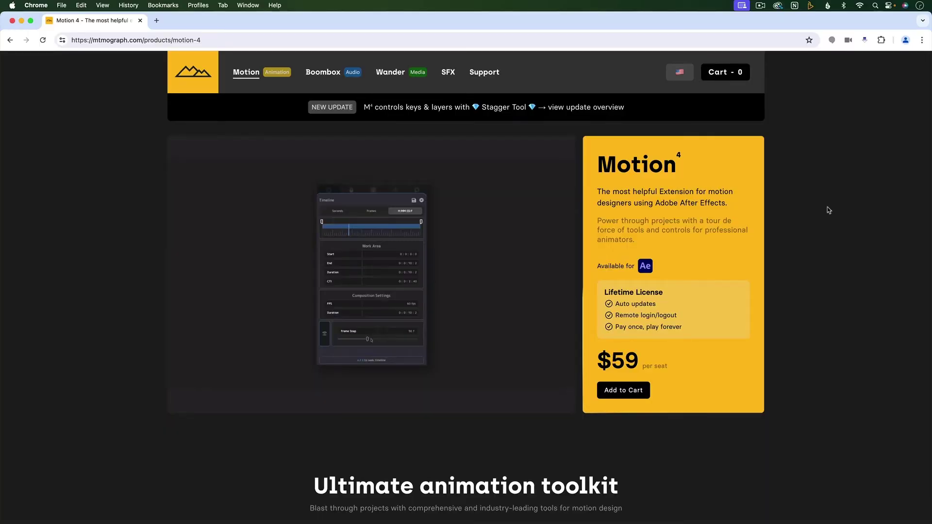
- Review the Motion 4 product page, including its animation toolkit and feature overview
scroll(828, 210, "down", 1)
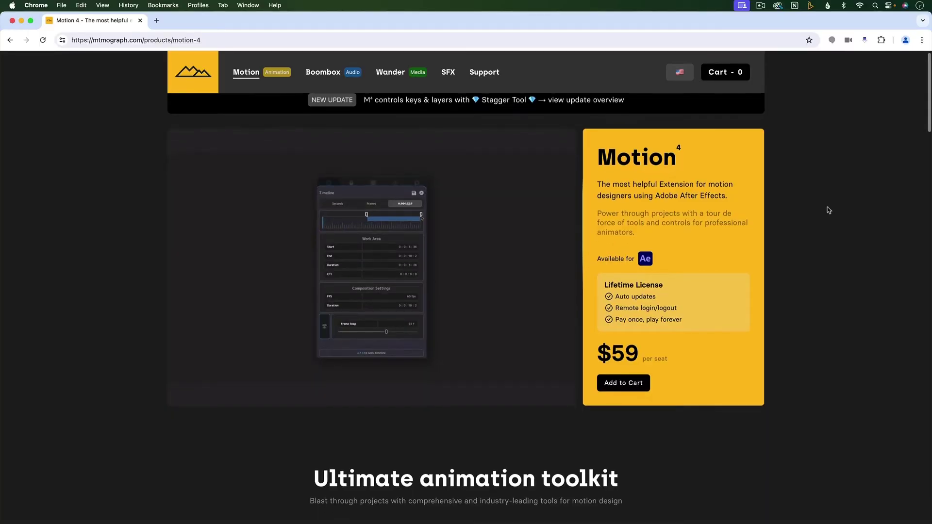
scroll(828, 210, "down", 10)
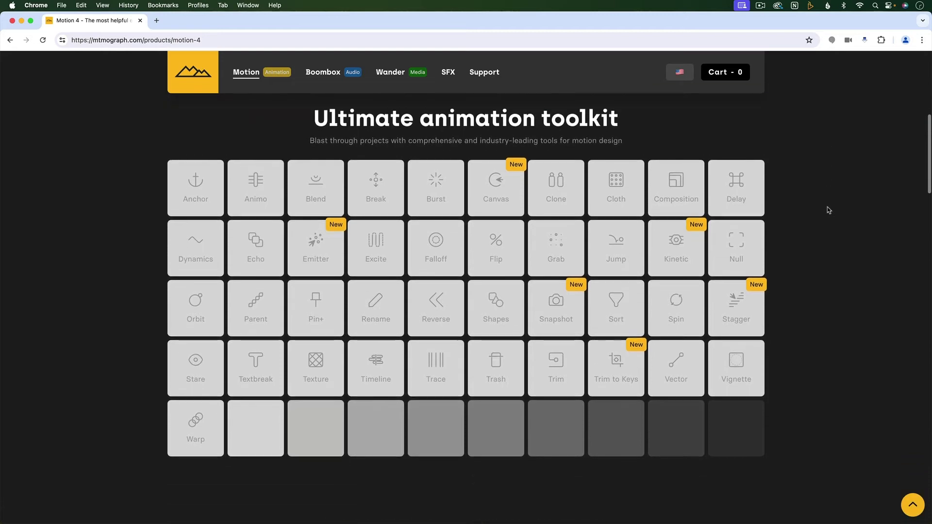
scroll(828, 210, "down", 5)
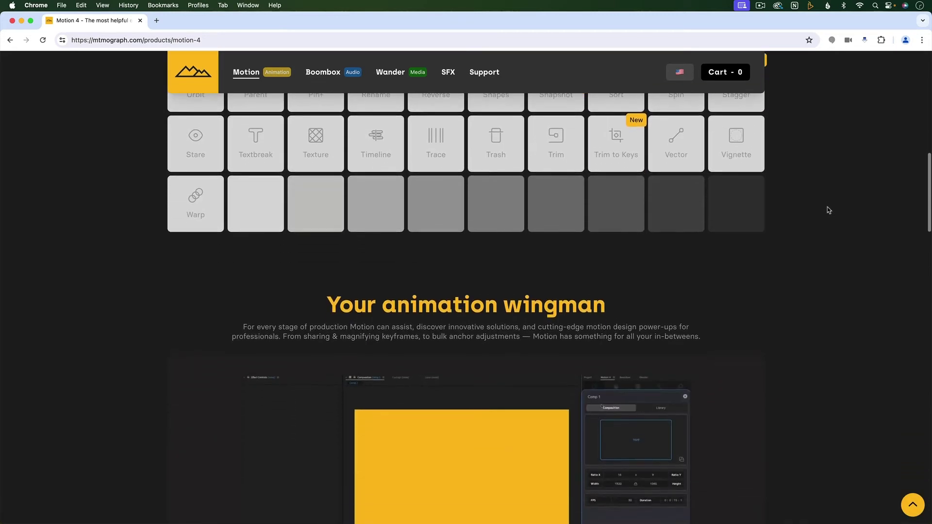
scroll(828, 210, "down", 4)
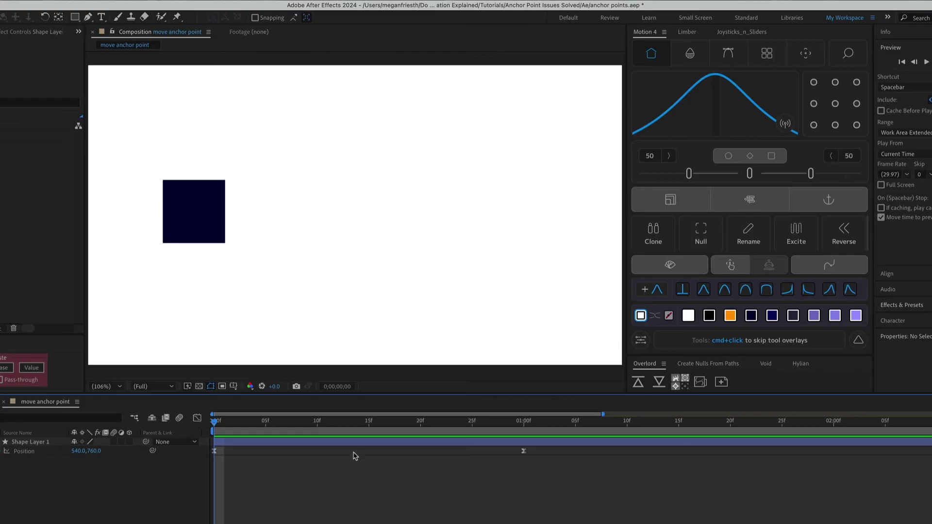
- Use Motion 4 to move Shape Layer 1's anchor point to its upper-left corner and on to its center
left_click(347, 445)
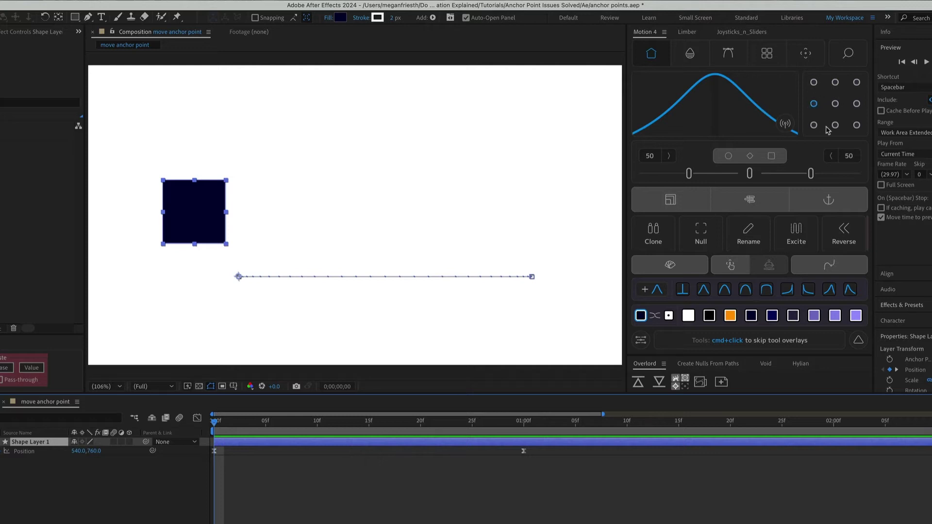
left_click(814, 82)
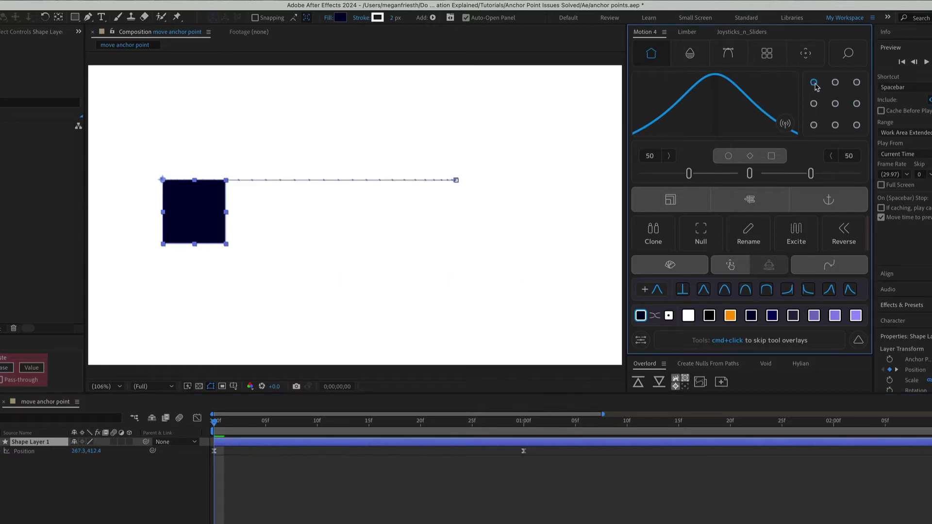
left_click(835, 104)
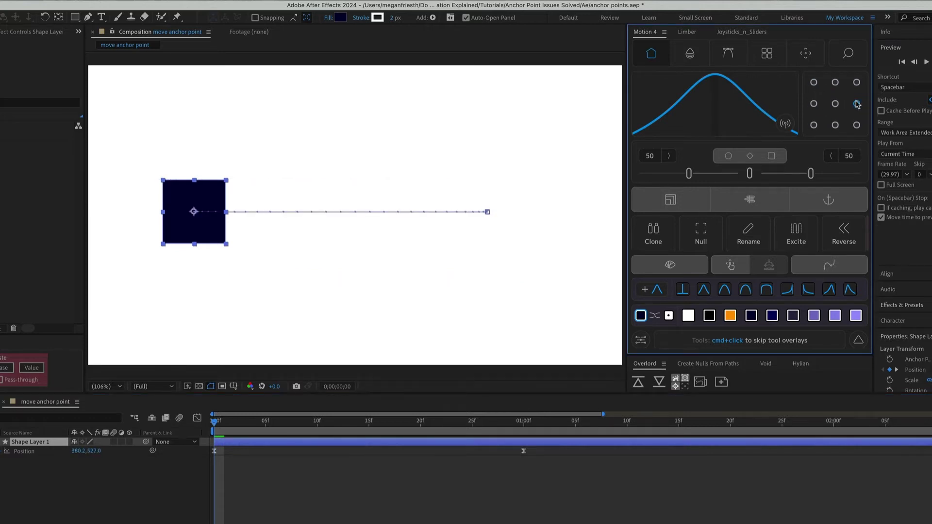
- Use Motion 4 to move Shape Layer 1's anchor point to its bottom center, lower-left corner and on to its lower-right corner
left_click(834, 125)
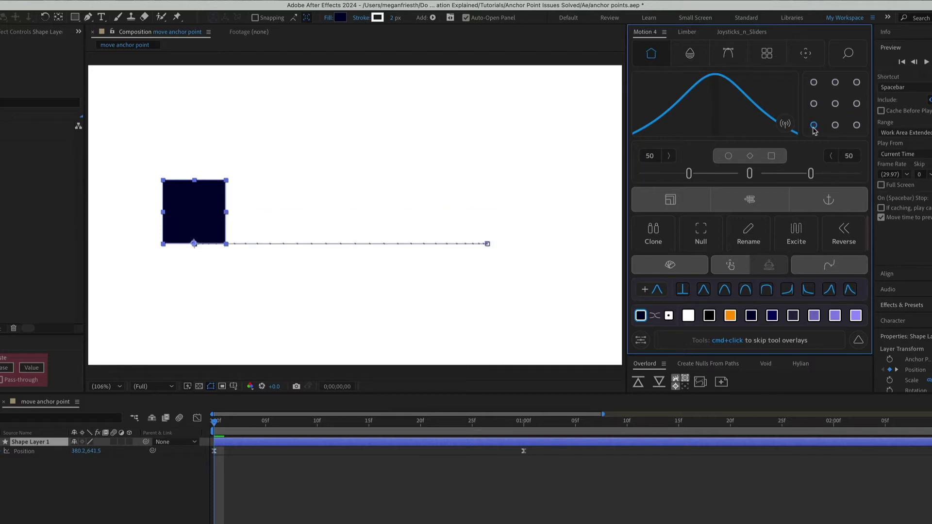
left_click(814, 125)
left_click(857, 125)
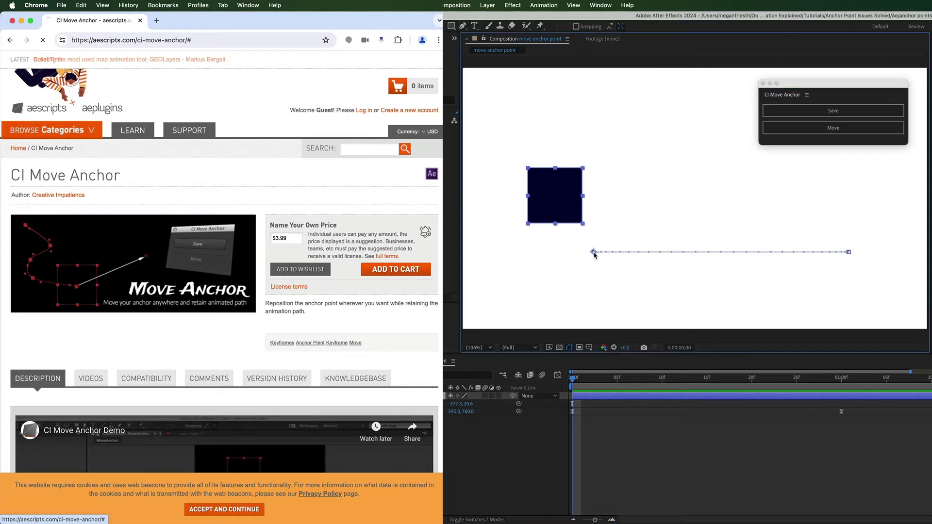
- Place the square's anchor point on its lower-right corner and apply CI Move Anchor's Move to keep the motion path aligned
left_click_drag(594, 252, 583, 224)
left_click(833, 128)
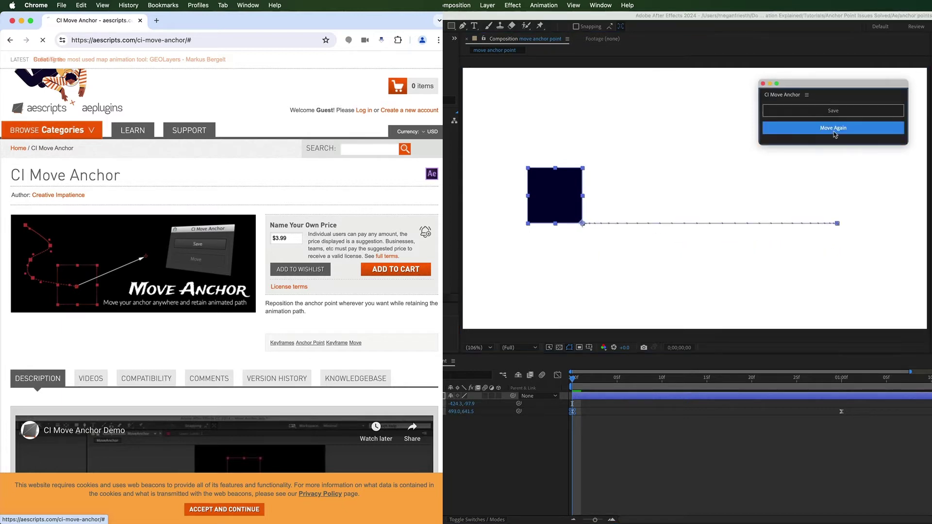
left_click(640, 449)
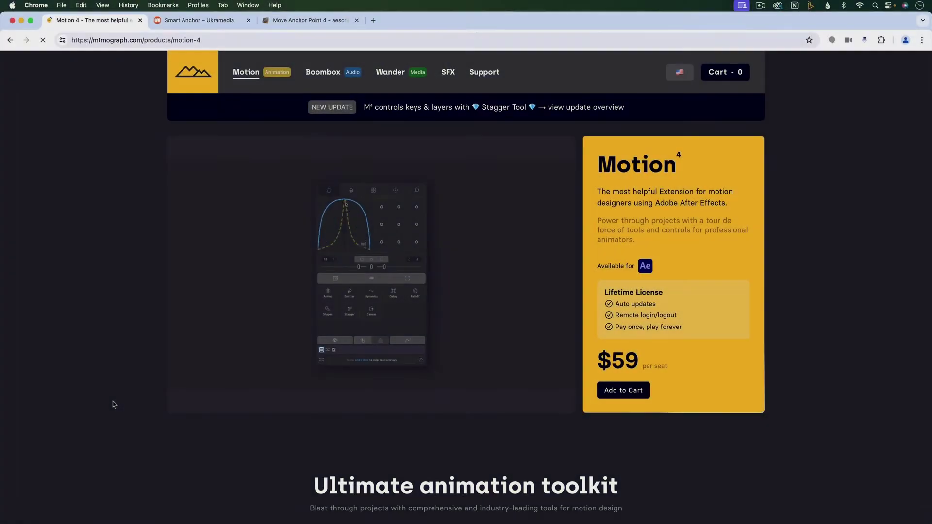
- Review the Motion 4 page with its Anchor tool overview, and the Smart Anchor and Move Anchor Point 4 product pages
scroll(114, 401, "down", 5)
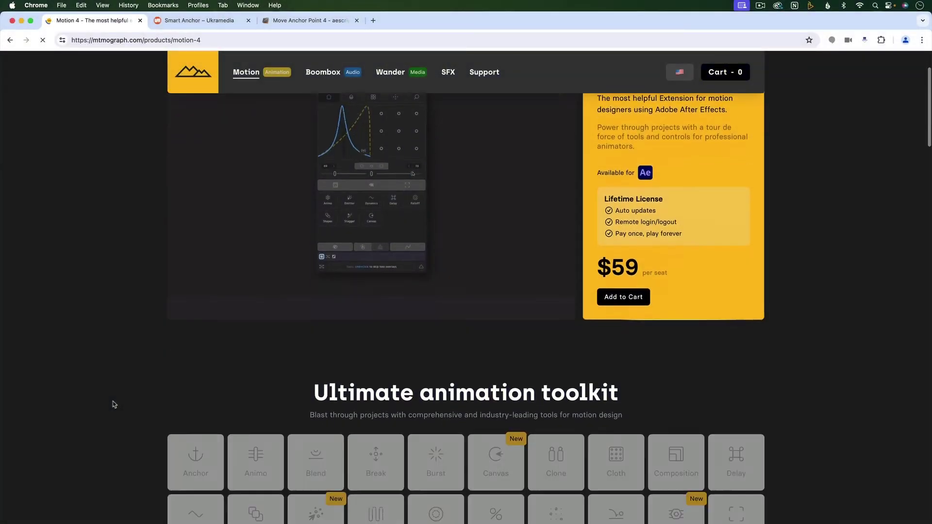
left_click(177, 371)
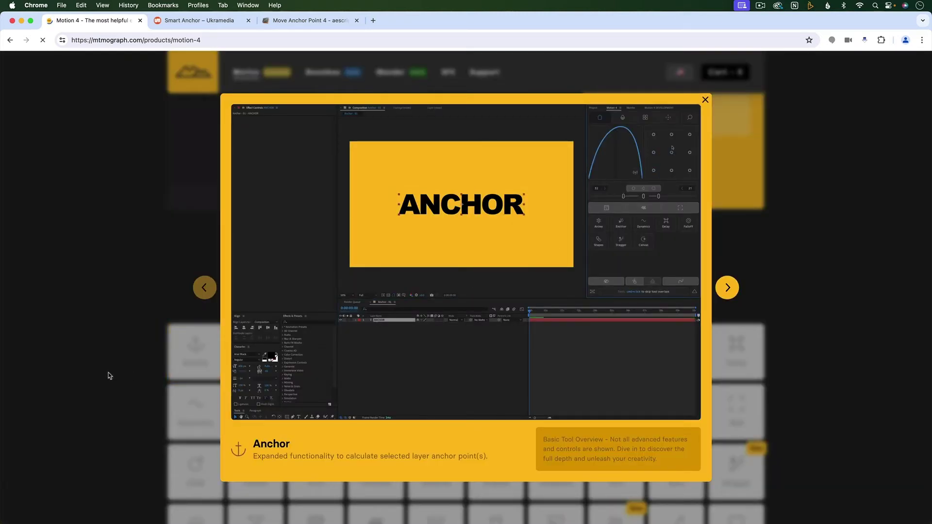
key("ctrl+Tab")
scroll(108, 179, "down", 5)
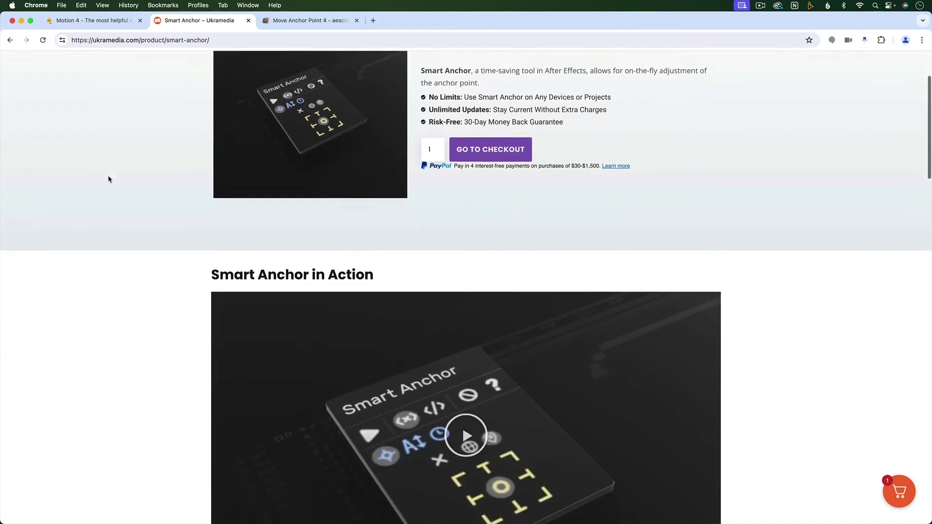
key("ctrl+Tab")
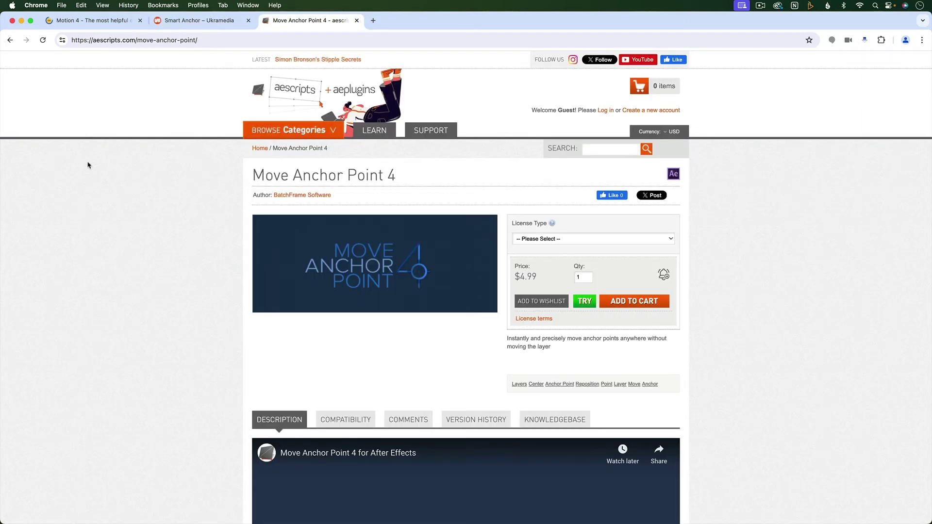
scroll(88, 165, "down", 5)
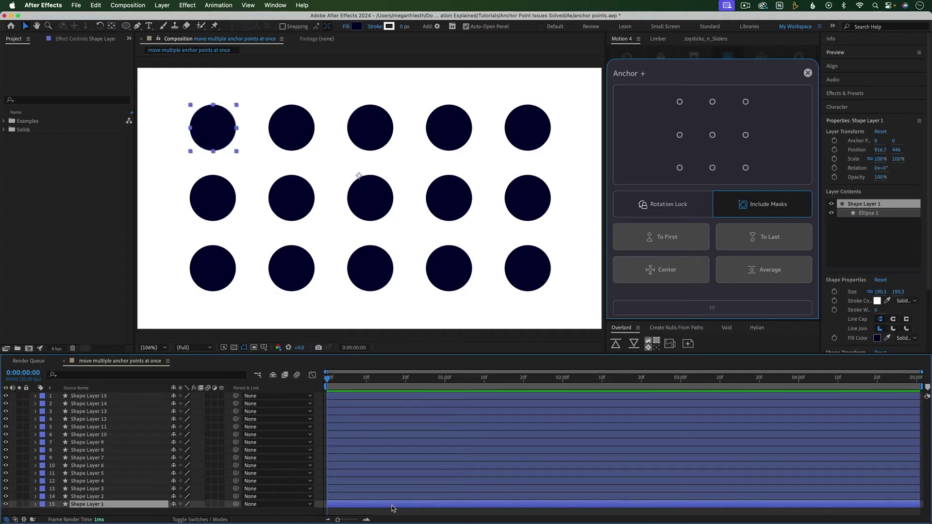
- Use Motion 4's Anchor tool to center the anchor points of all 15 circle layers, and apply Average to them all
key("super+a")
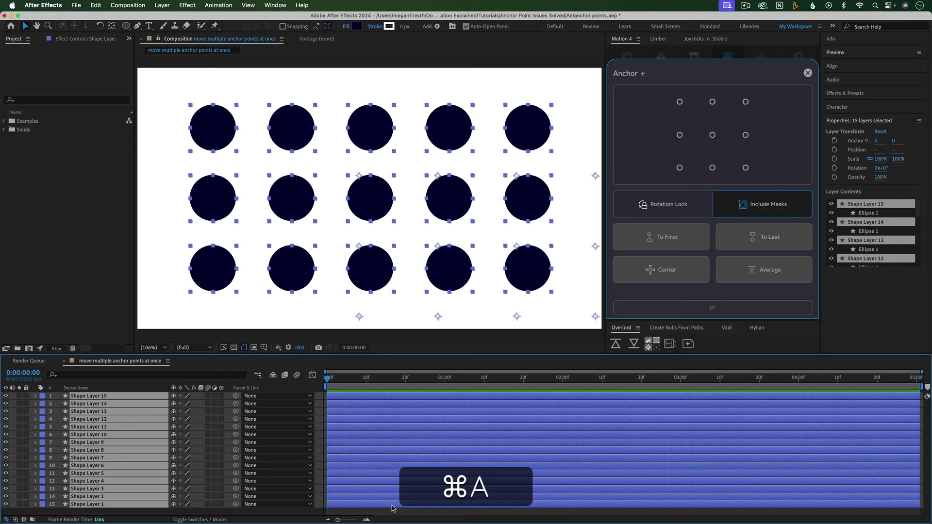
left_click(712, 136)
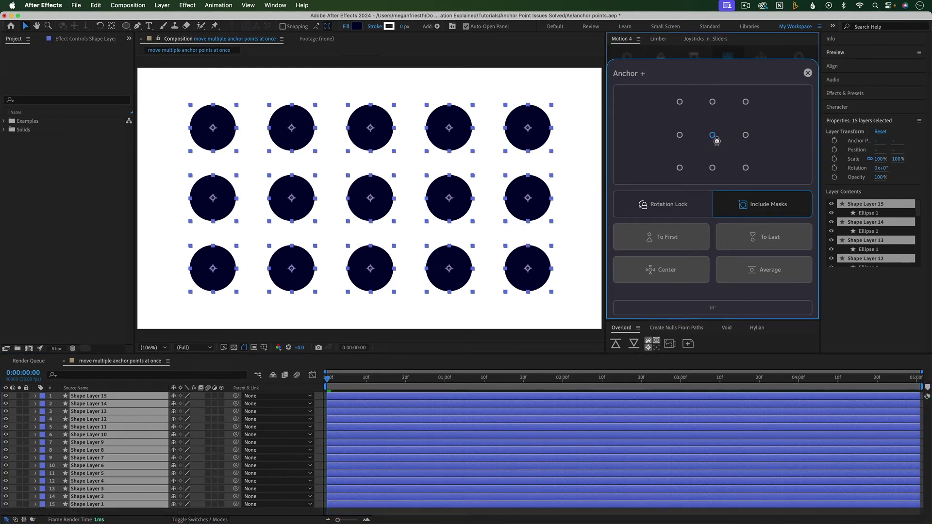
left_click(335, 382)
key("super+a")
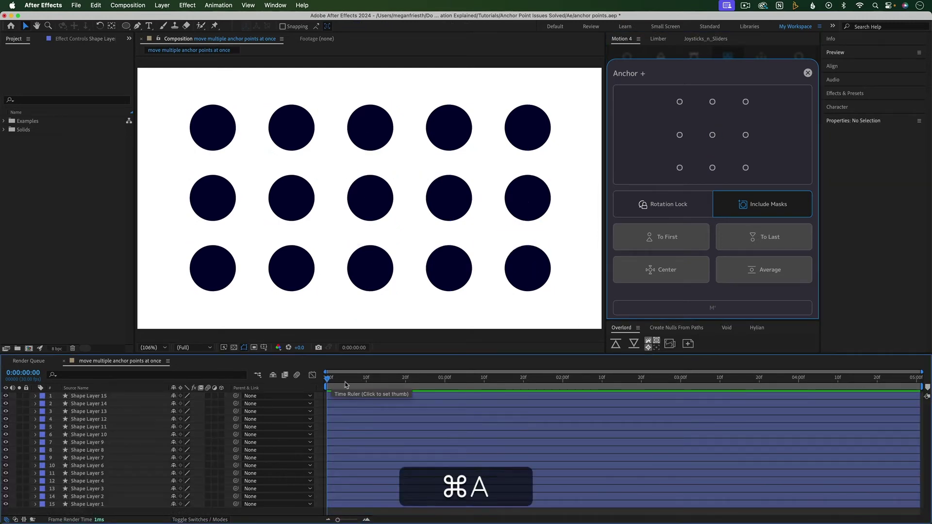
left_click(769, 271)
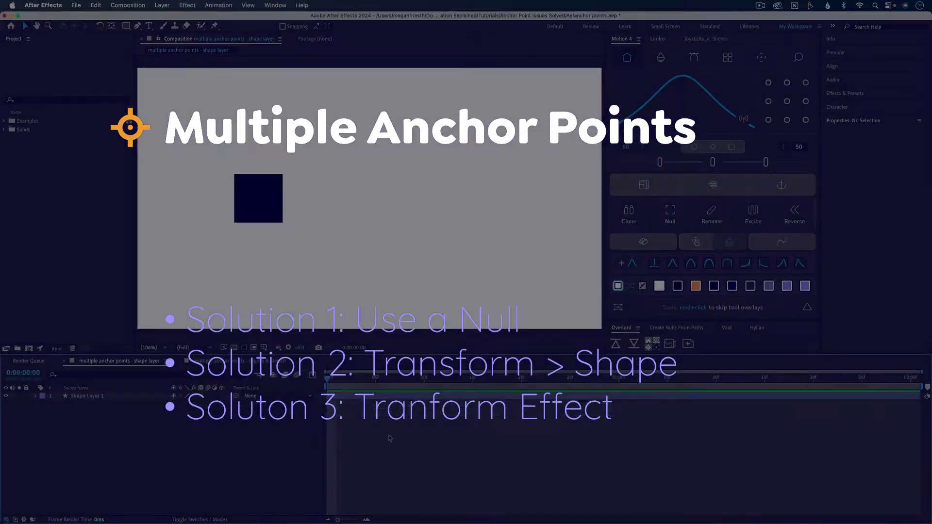
- Play and scrub the multiple anchor points shape layer composition up to 0:00:01:20, and play the squash & stretch composition
key("space")
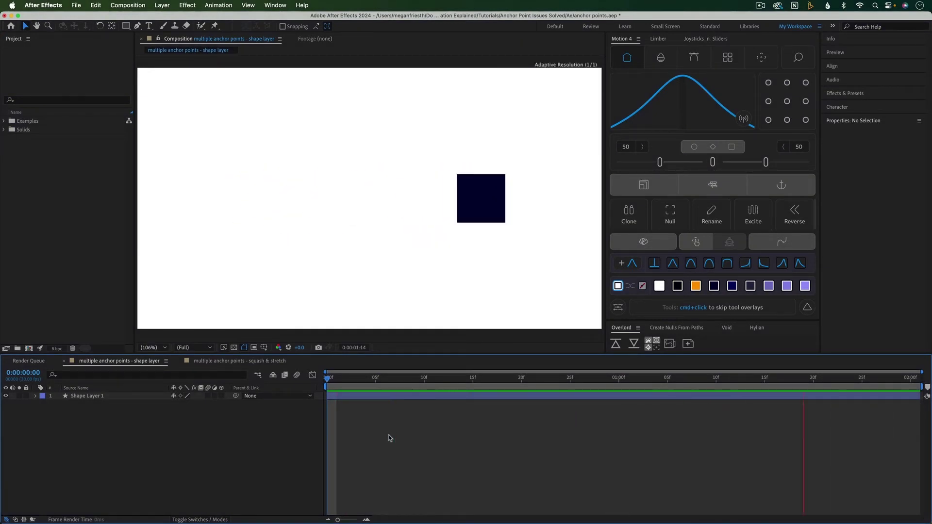
key("space")
left_click_drag(342, 383, 587, 405)
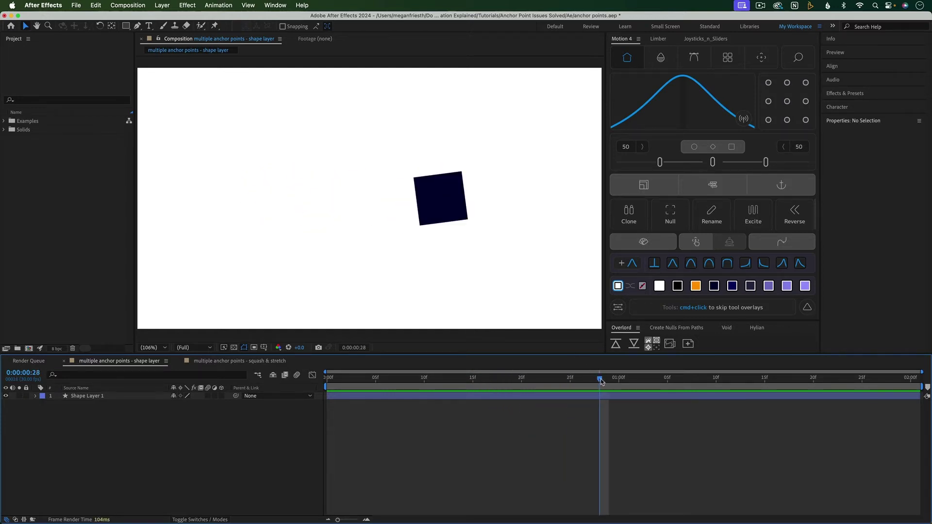
left_click_drag(600, 381, 815, 393)
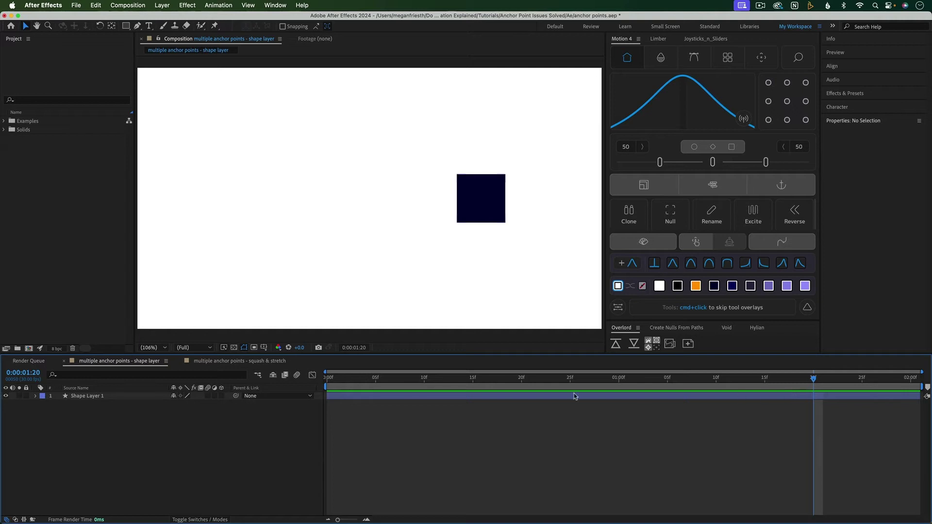
left_click(234, 361)
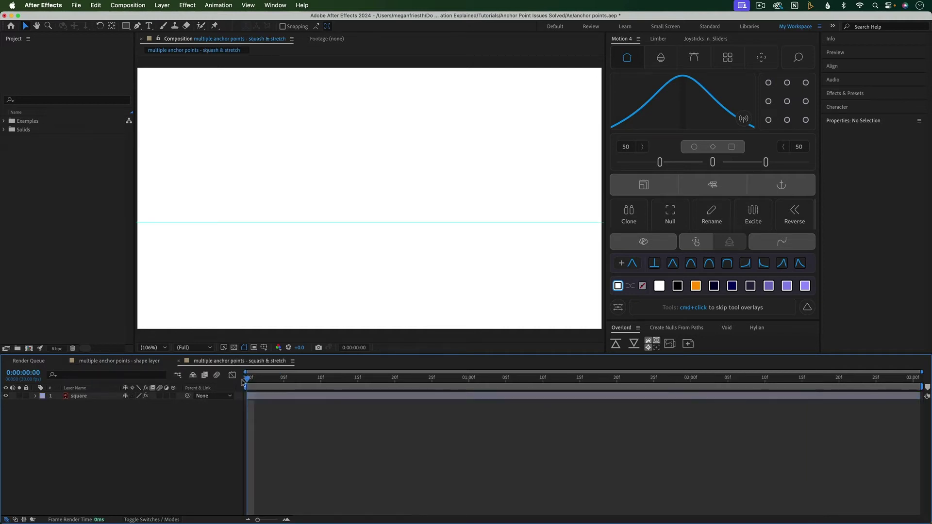
key("space")
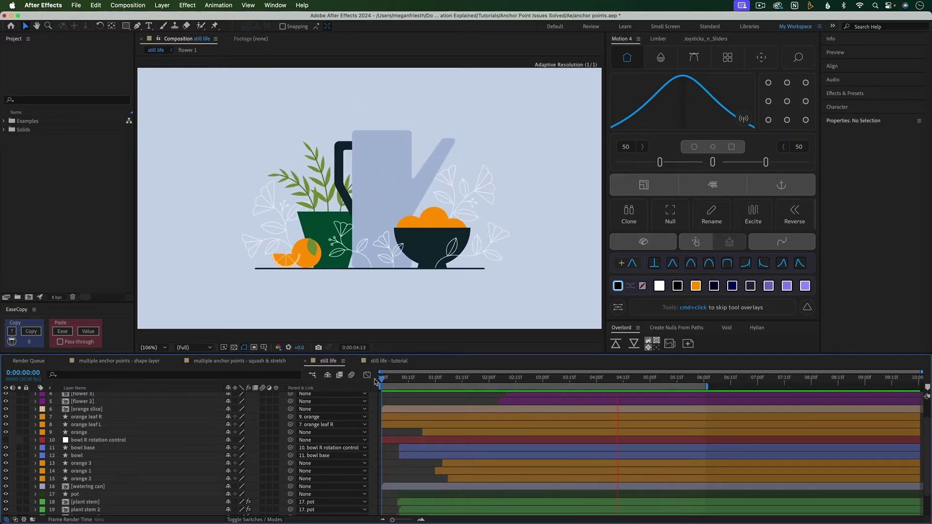
- In the still life - tutorial composition, examine the bowl base's Y Position and Rotation keyframes and its tilt between 0:00:00:24 and 0:00:01:11
left_click(397, 361)
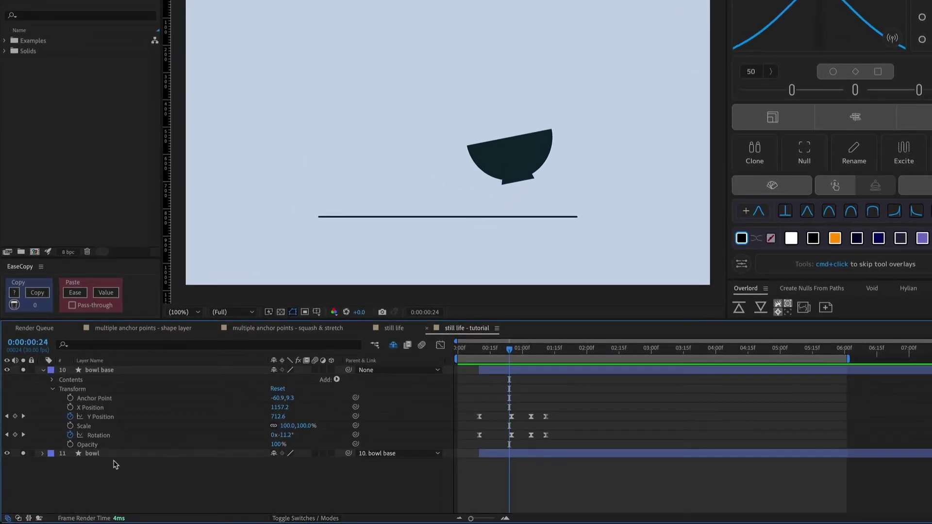
left_click(107, 370)
left_click(109, 454)
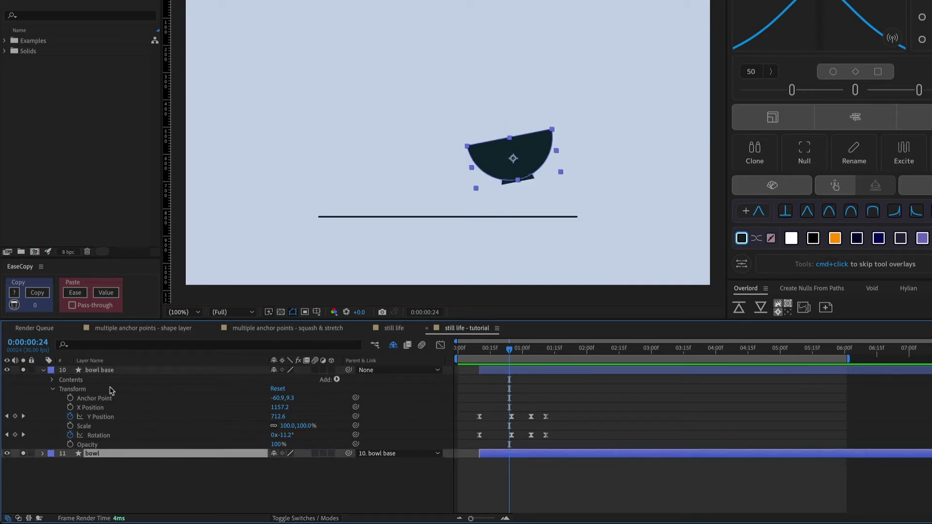
left_click(107, 371)
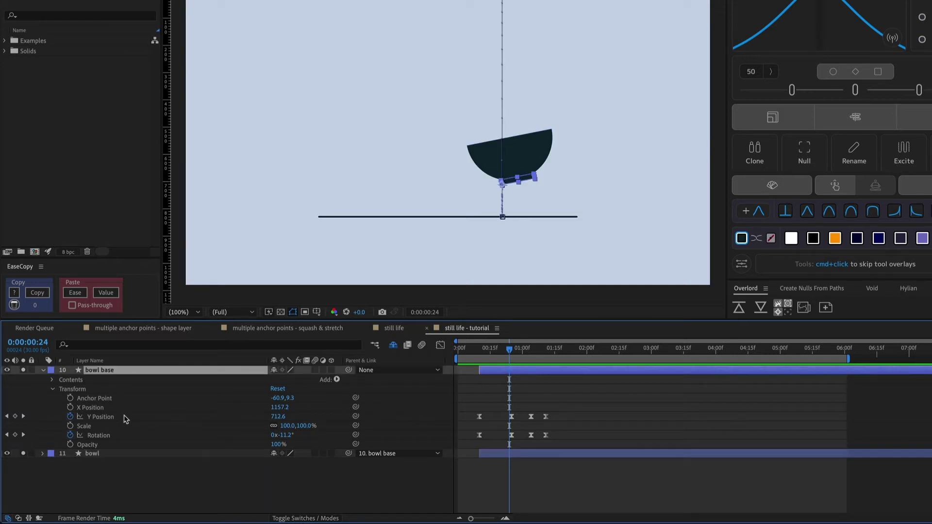
left_click(103, 418)
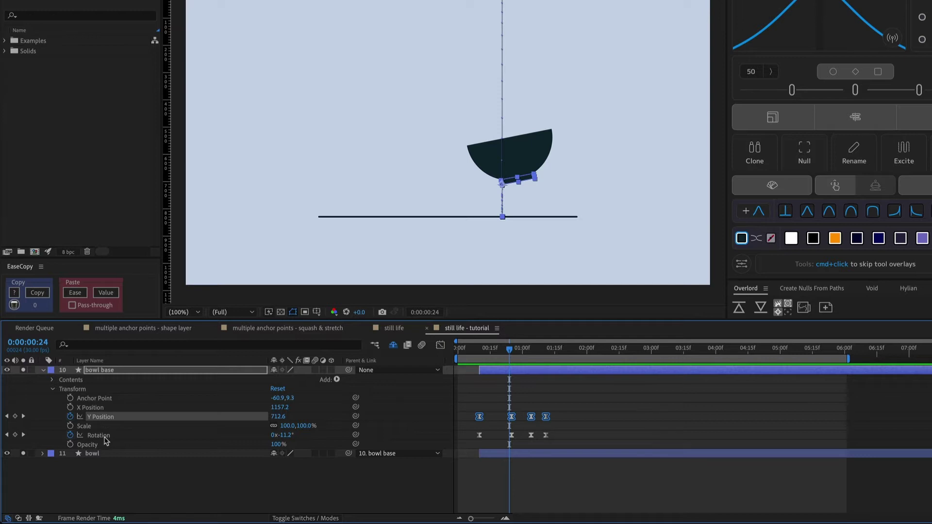
left_click(160, 437)
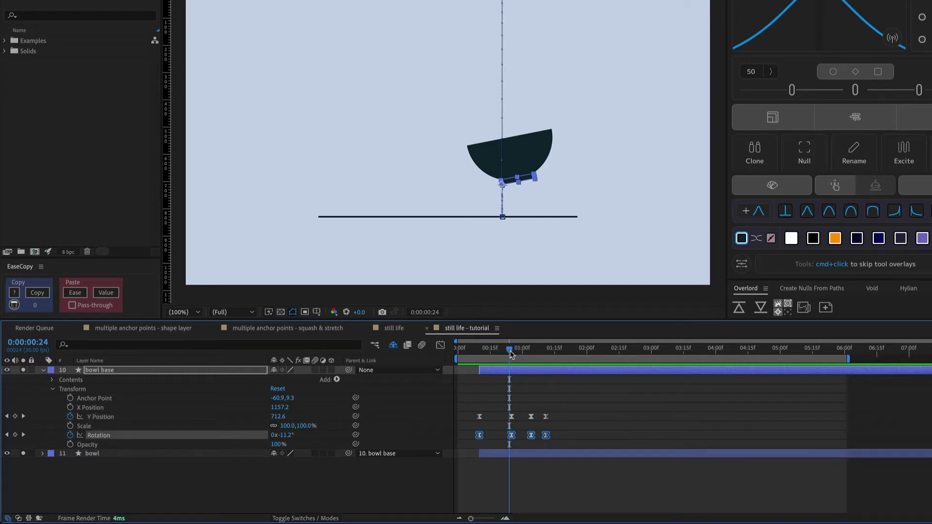
left_click_drag(509, 349, 532, 358)
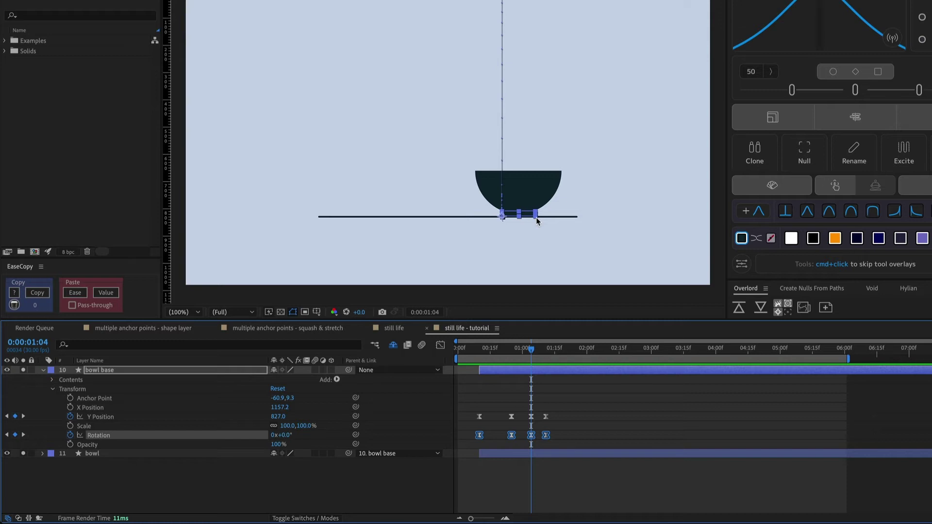
left_click(509, 350)
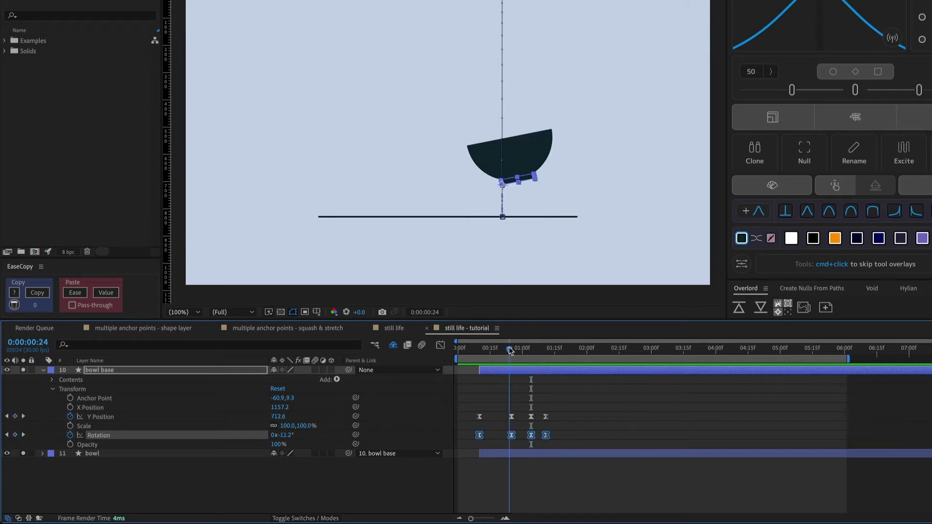
left_click_drag(510, 351, 547, 350)
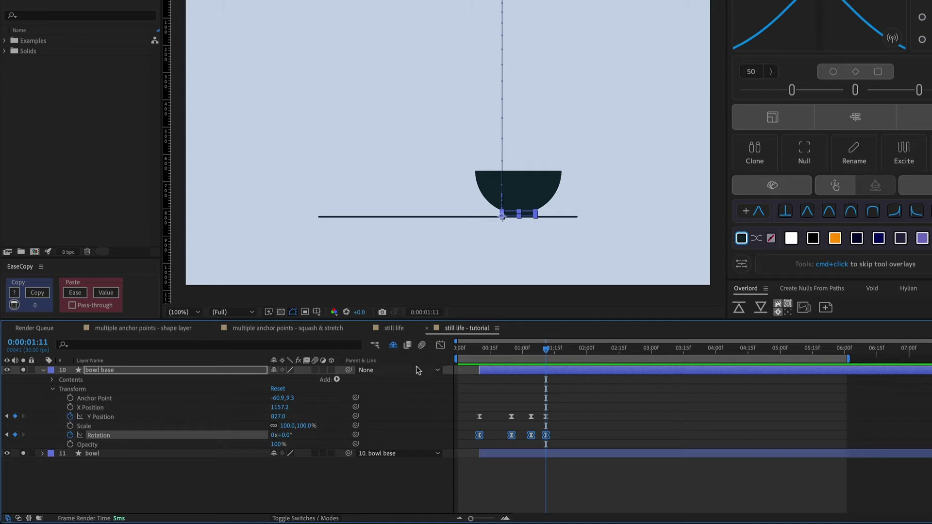
- Try animating the bowl base's Anchor Point with a keyframe at 0:00:00:25 and a value of 62.1, 9.3 at 0:00:01:04
left_click(512, 350)
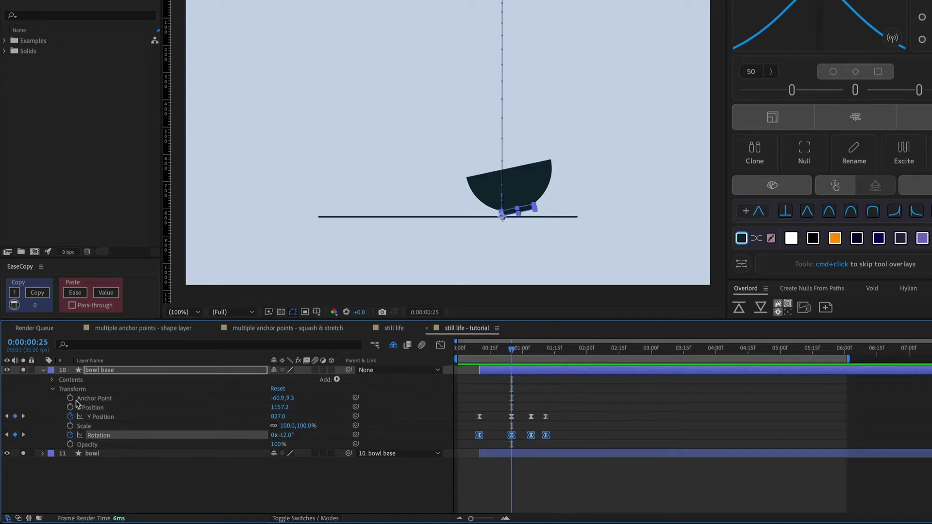
left_click(70, 399)
left_click(531, 350)
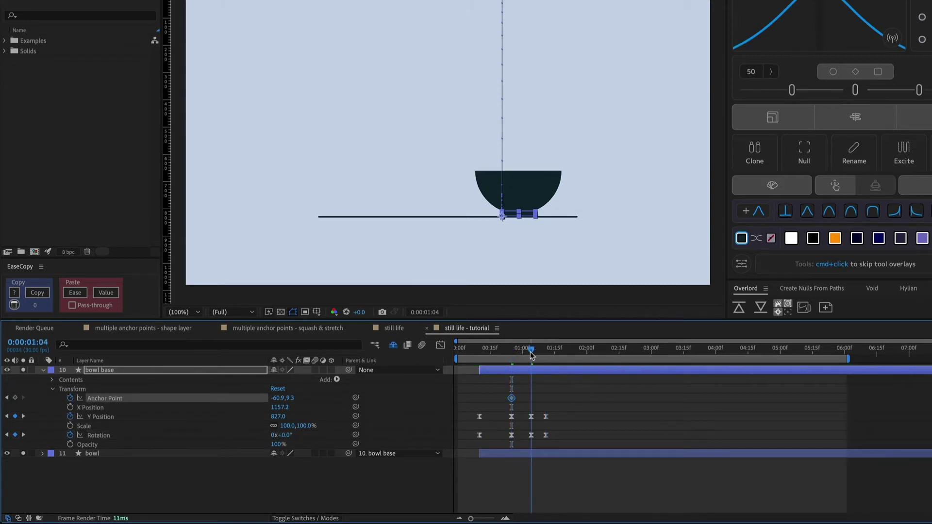
left_click_drag(277, 398, 343, 399)
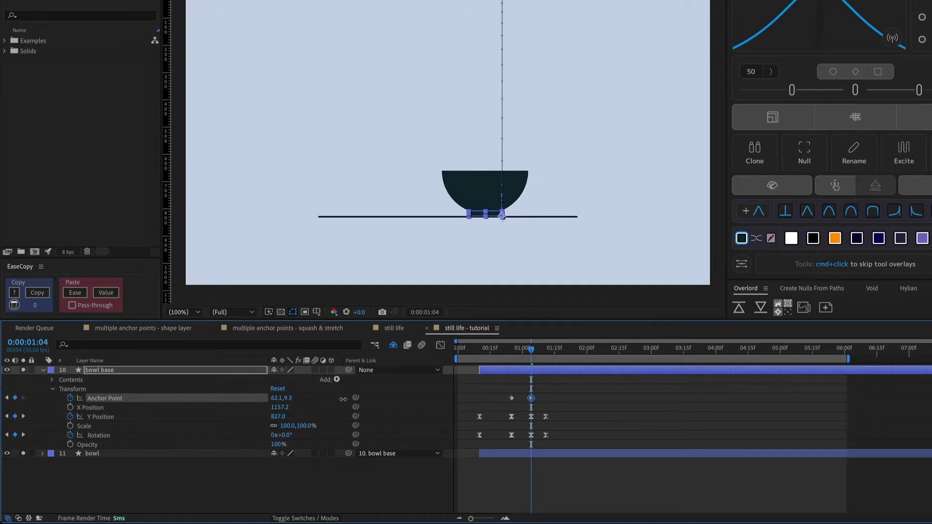
- Check the bowl base's X Position, return to 0:00:00:25 and delete both Anchor Point keyframes
left_click(91, 408)
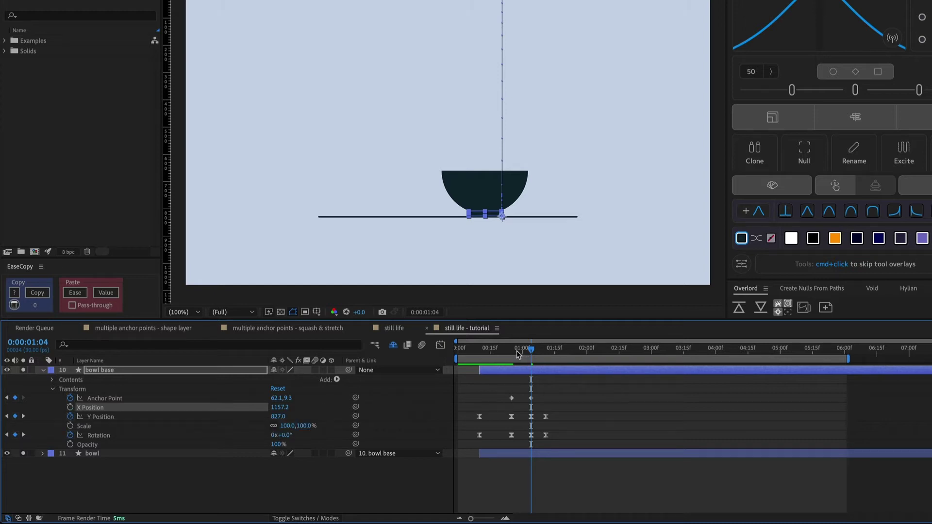
left_click_drag(518, 354, 511, 354)
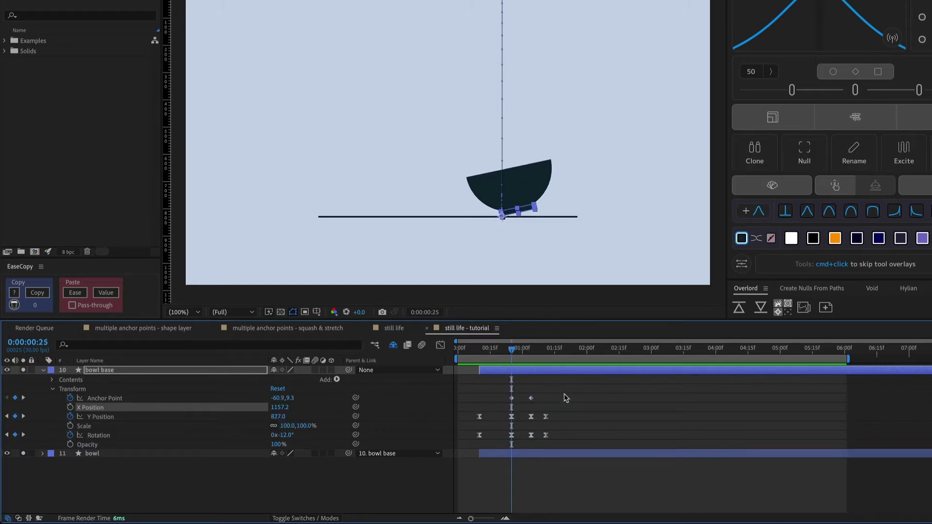
left_click_drag(558, 394, 500, 406)
key("BackSpace")
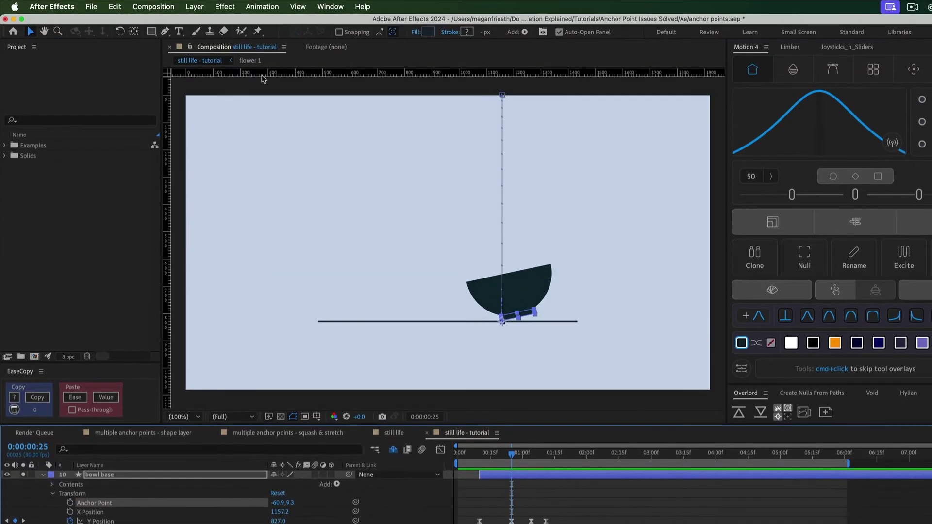
- Add a null object above the bowl base layer and go to 0:00:01:04
left_click(194, 6)
mouse_move(196, 23)
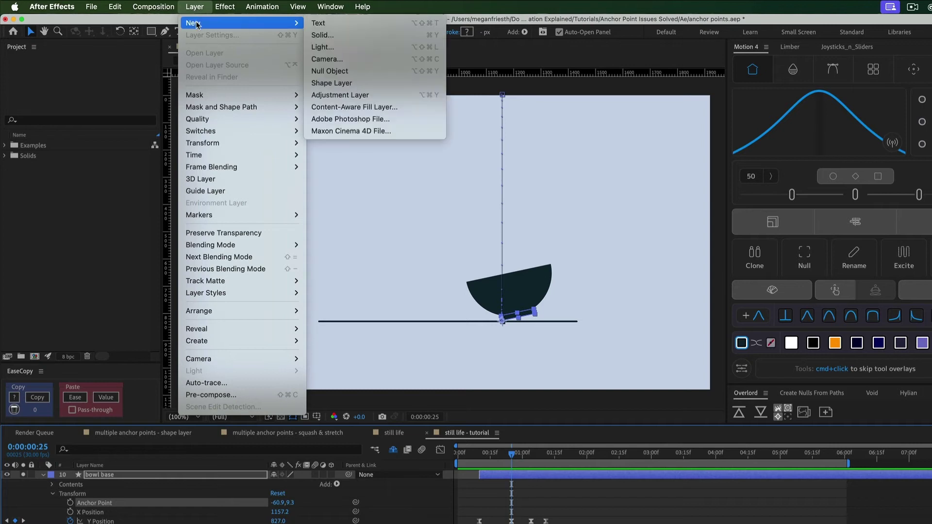
left_click(340, 73)
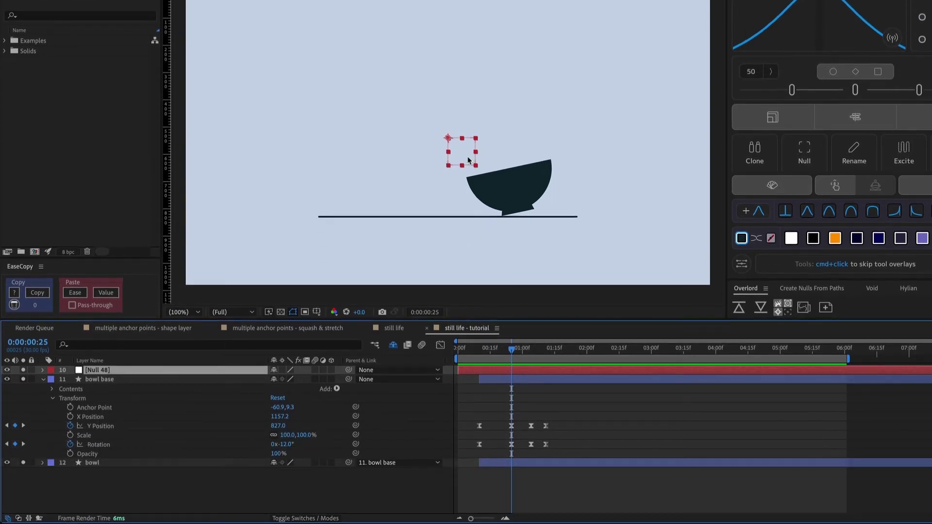
left_click_drag(530, 354, 531, 354)
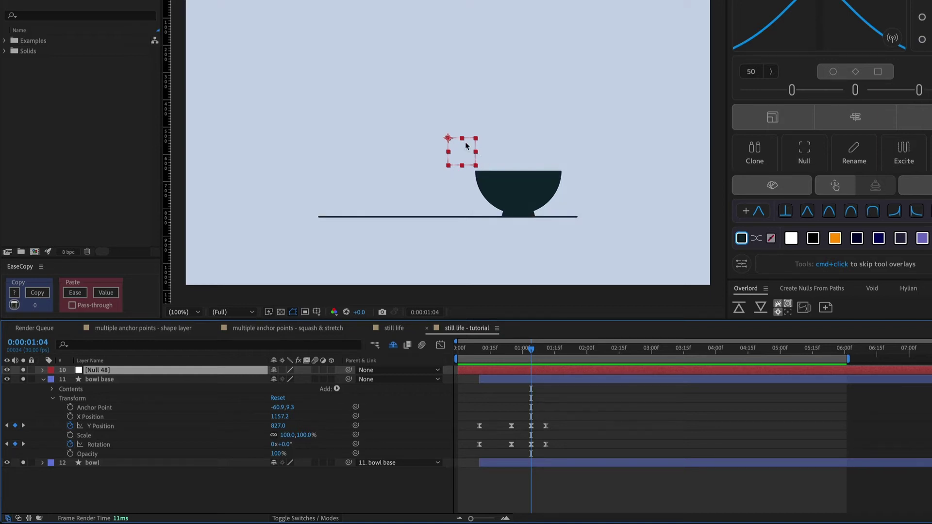
- Place the null's anchor exactly on the lower-right corner of the bowl base, where it meets the table line
left_click_drag(448, 139, 537, 216)
scroll(537, 218, "up", 4)
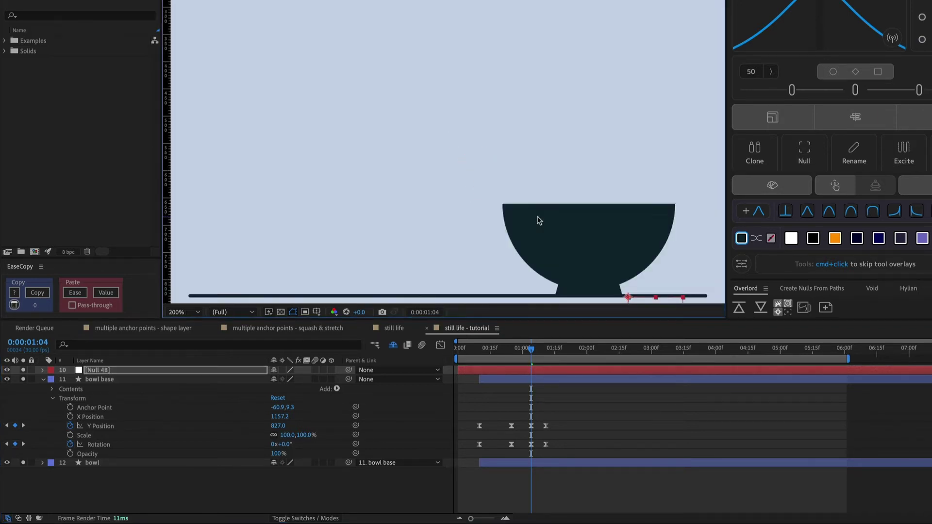
left_click_drag(603, 262, 370, 33)
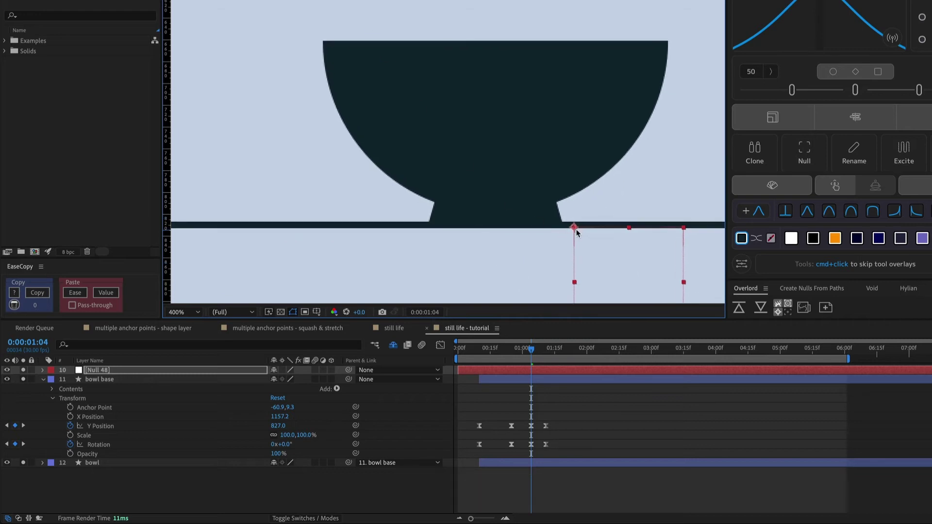
left_click_drag(566, 225, 563, 227)
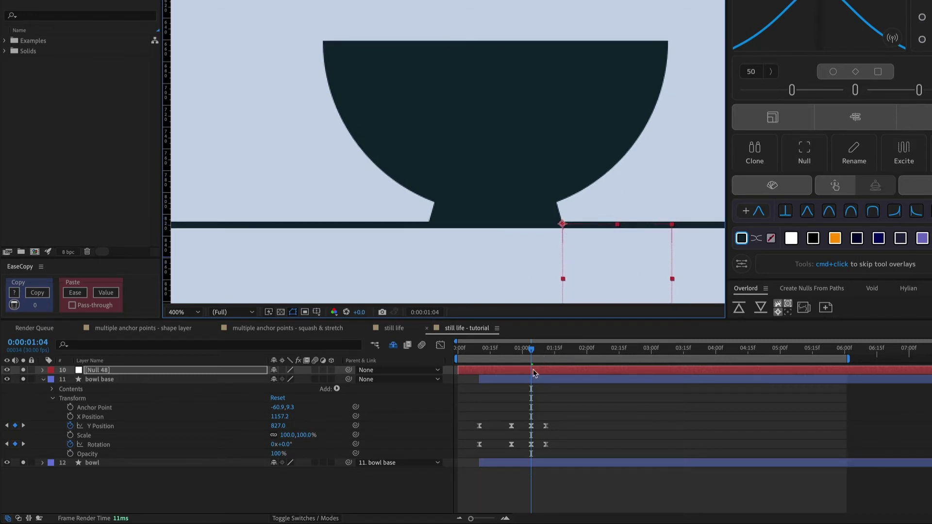
- Rename the null layer above the bowl base as rotation control
left_click(99, 371)
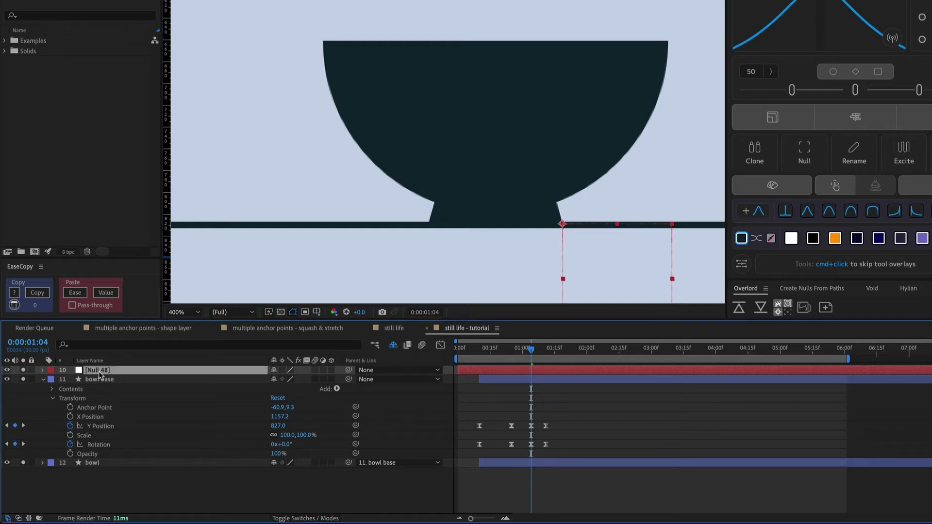
type("rotation")
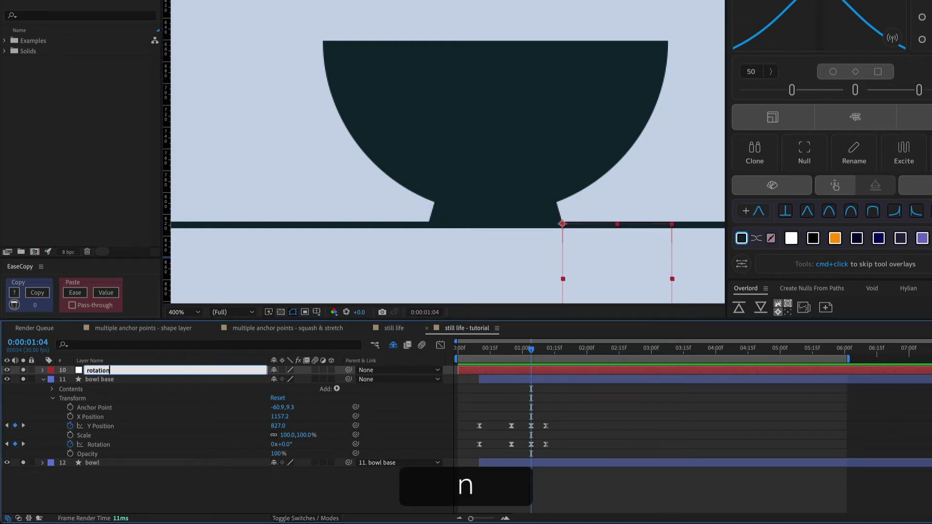
type(" control")
key("Return")
- Go back to the keyframe at 0:00:00:25 and parent the bowl base layer to the rotation control null
key("j")
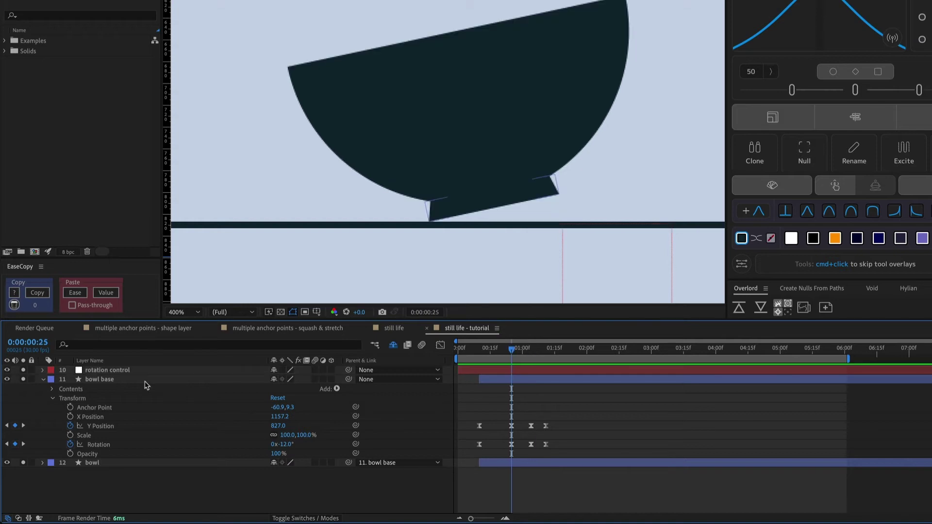
left_click(100, 380)
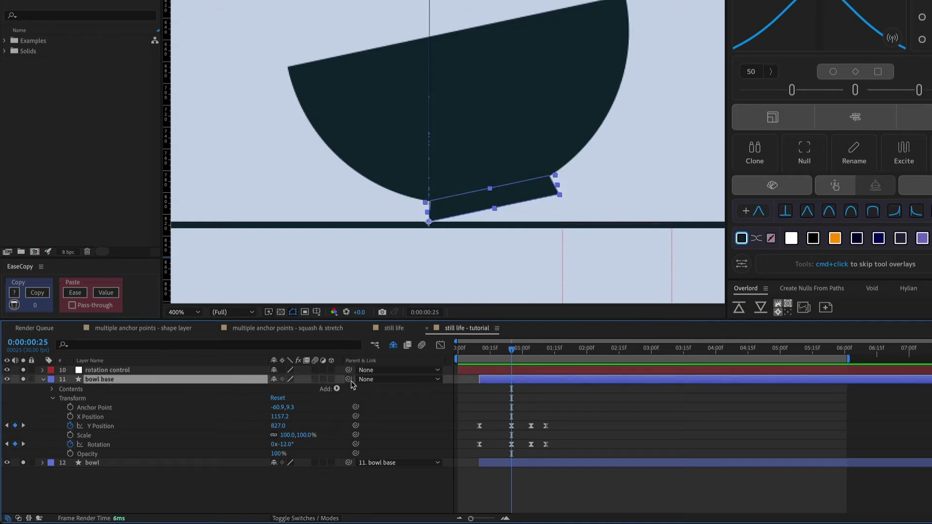
left_click_drag(348, 379, 121, 369)
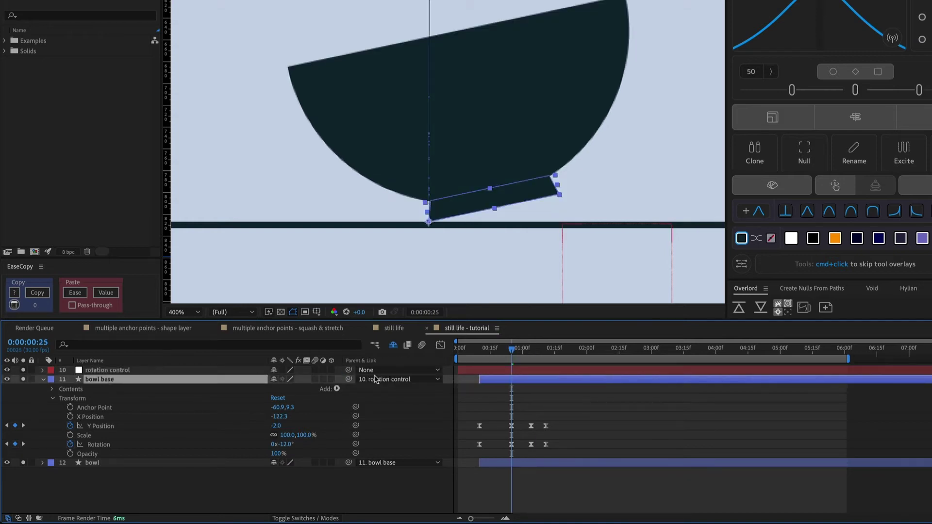
left_click(529, 403)
left_click(528, 381)
- Add a Rotation keyframe to the rotation control null at 0:00:00:25 and set its Rotation to 16° at 0:00:01:04
left_click(534, 371)
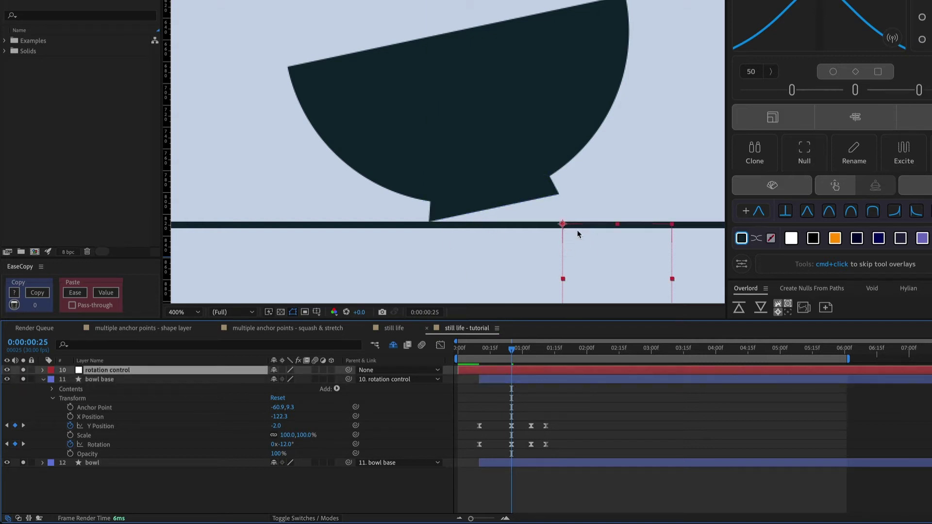
key("r")
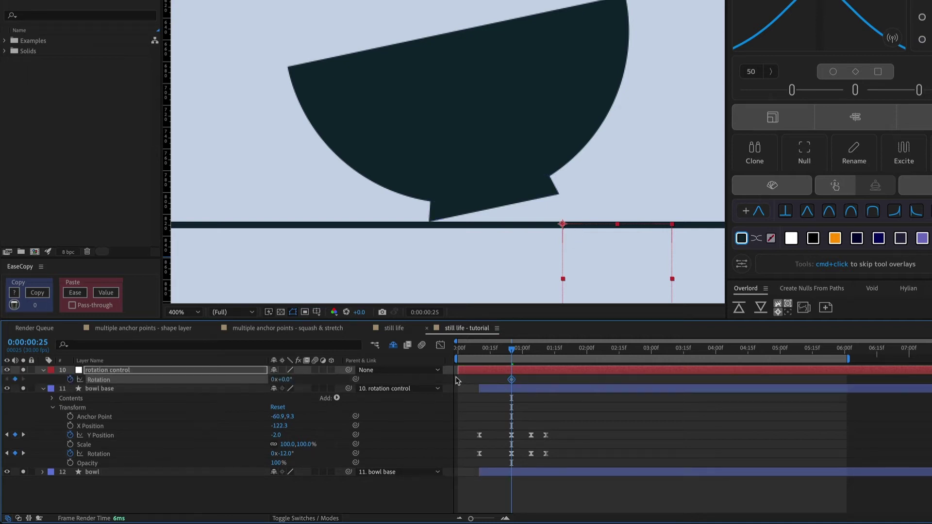
left_click_drag(512, 352, 532, 355)
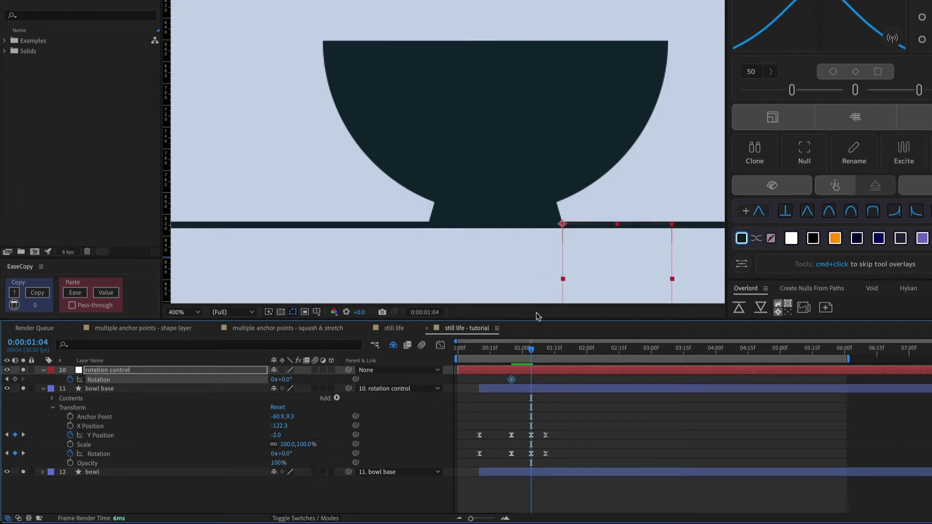
left_click_drag(286, 380, 296, 385)
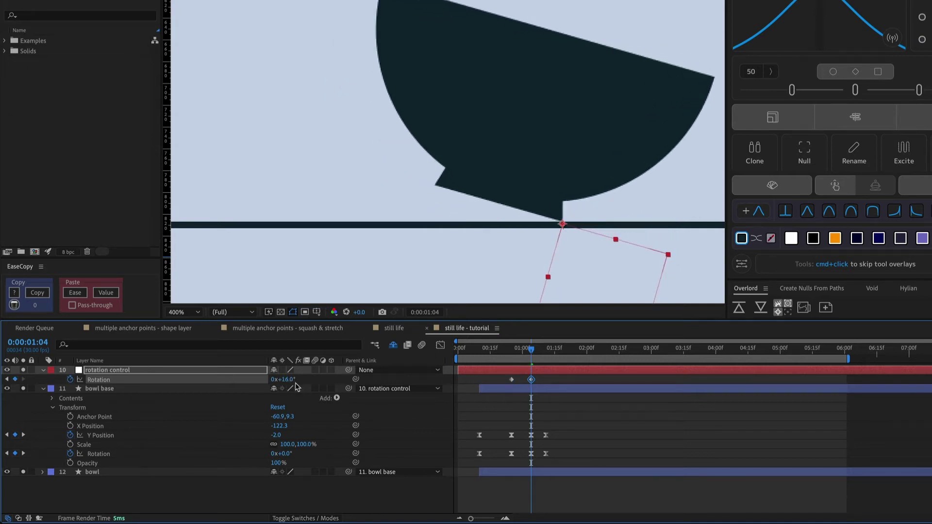
- Set the rotation control null's Rotation to 0° at 0:00:01:11 and play back the bowl animation
left_click(544, 354)
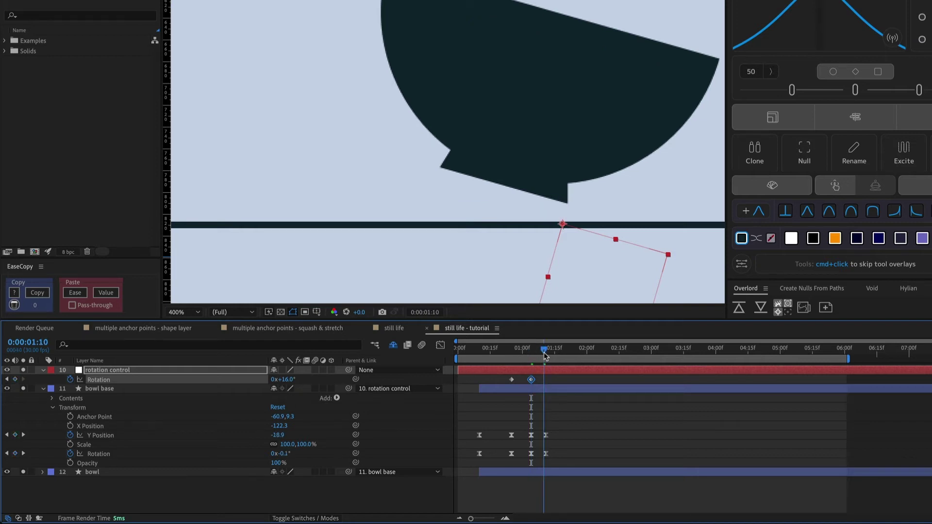
left_click_drag(545, 356, 546, 355)
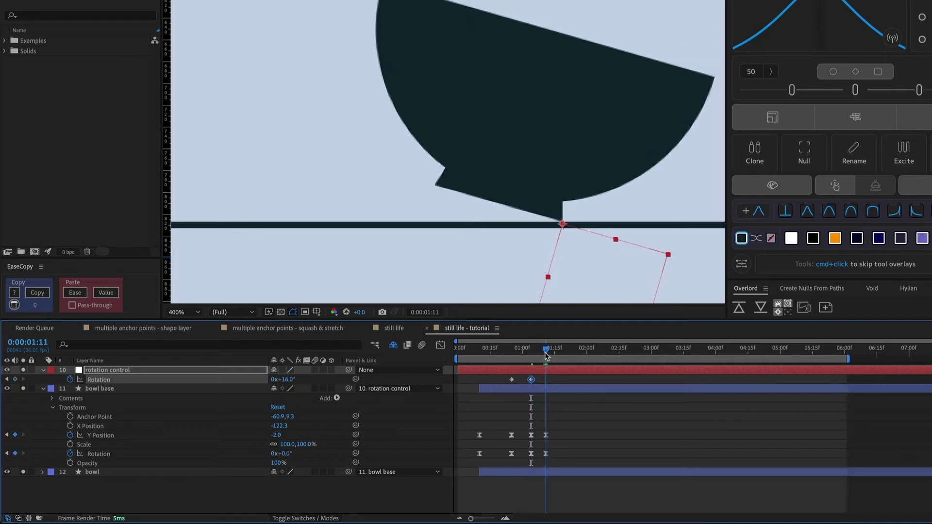
left_click(288, 379)
type("0")
key("Return")
left_click(598, 426)
key("space")
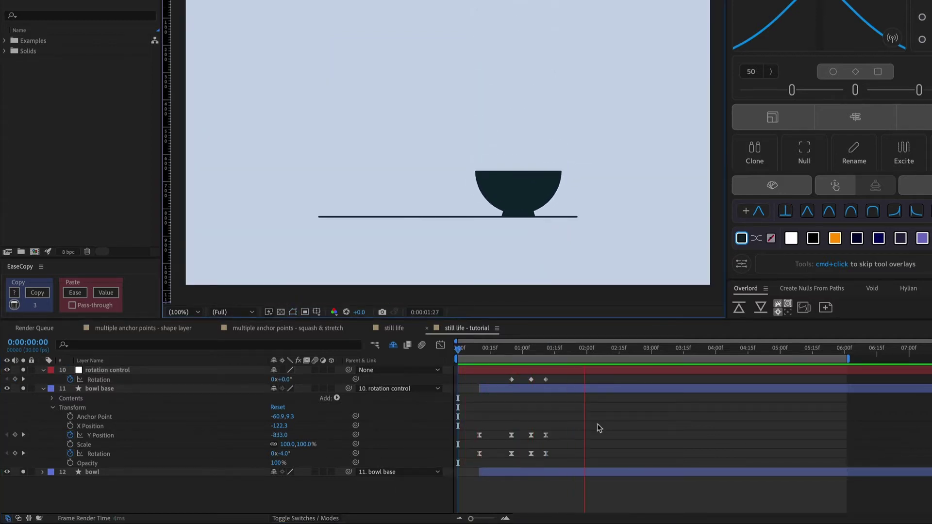
key("space")
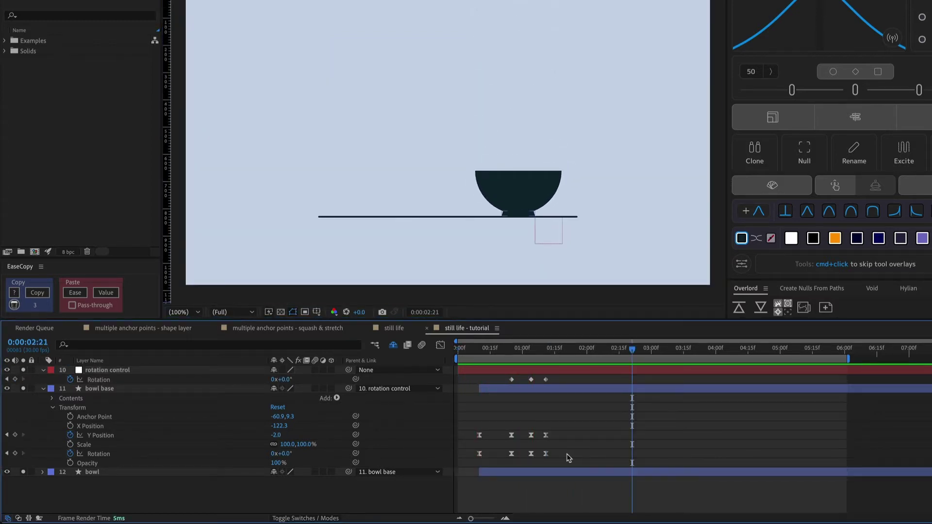
- Copy the easing of the bowl base's last three Rotation keyframes onto the null's three Rotation keyframes with EaseCopy and preview from the start
left_click_drag(564, 451, 505, 464)
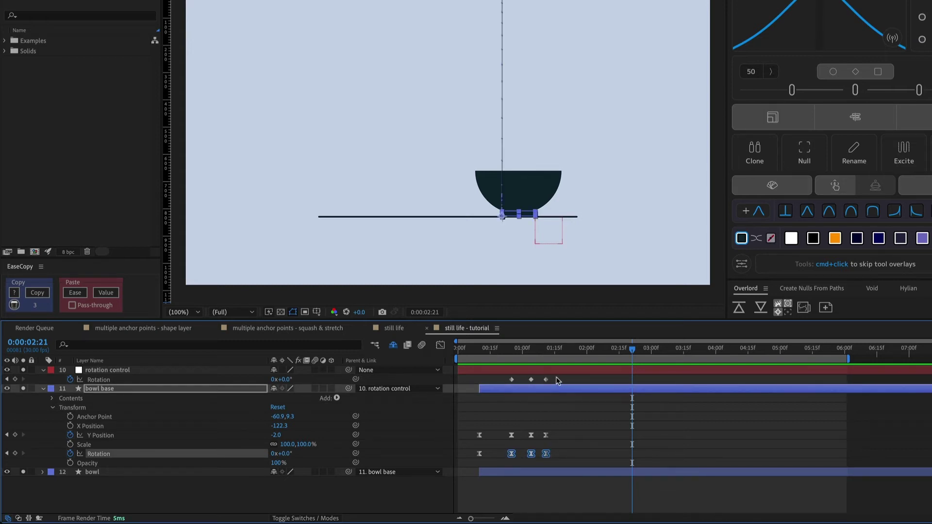
left_click_drag(560, 380, 495, 386)
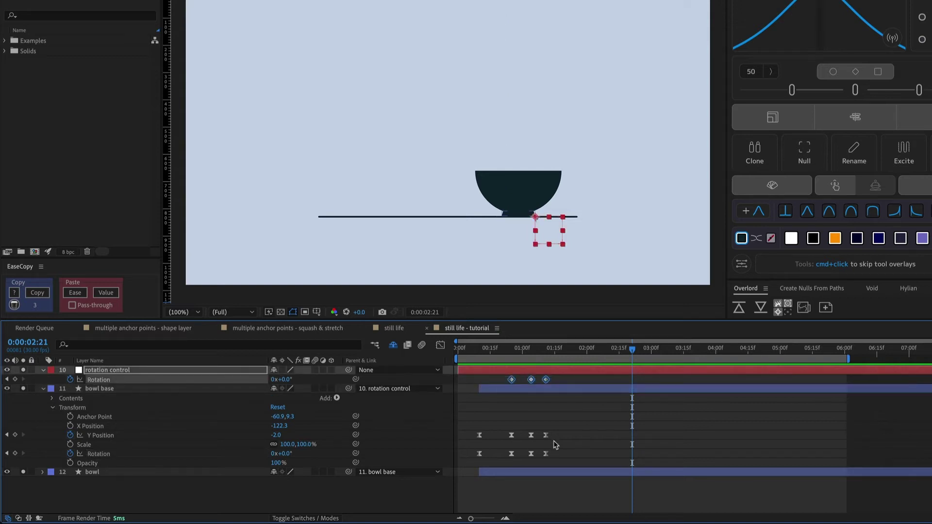
left_click(546, 454)
left_click_drag(546, 454, 489, 465)
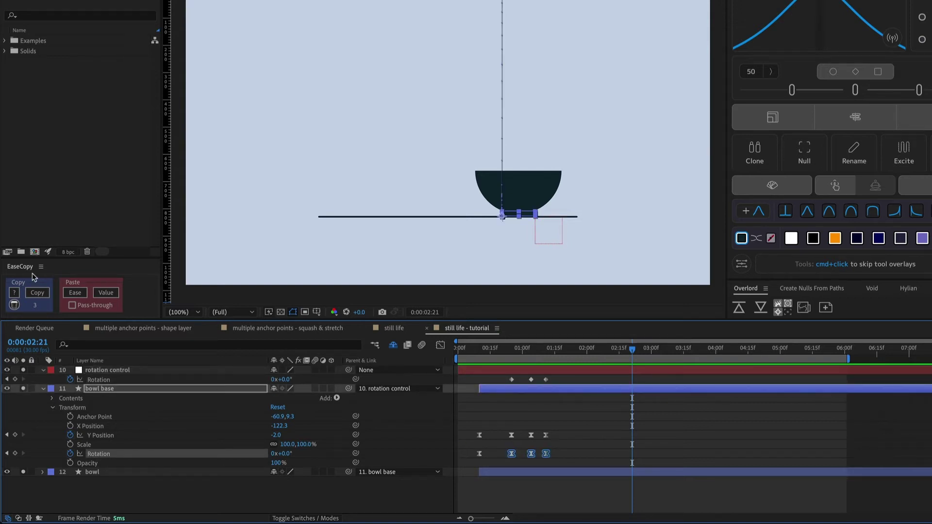
left_click(37, 295)
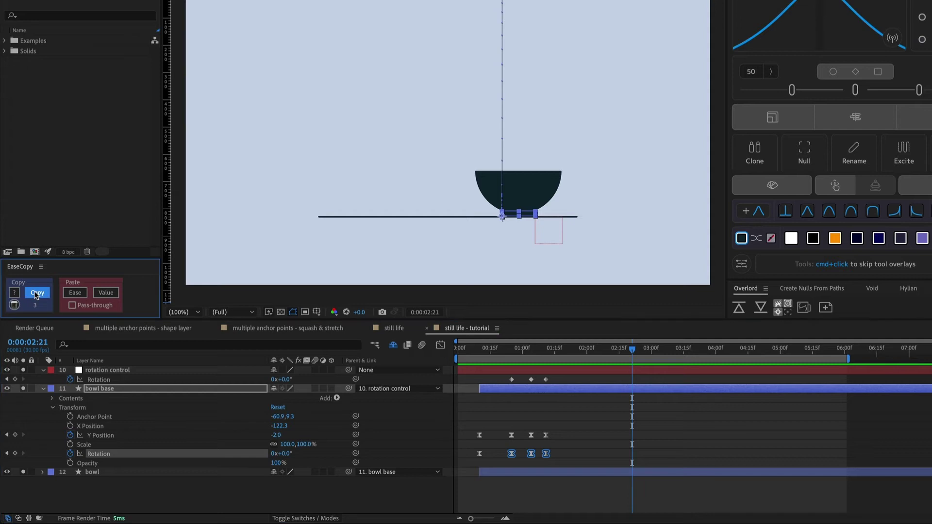
left_click_drag(576, 385, 506, 376)
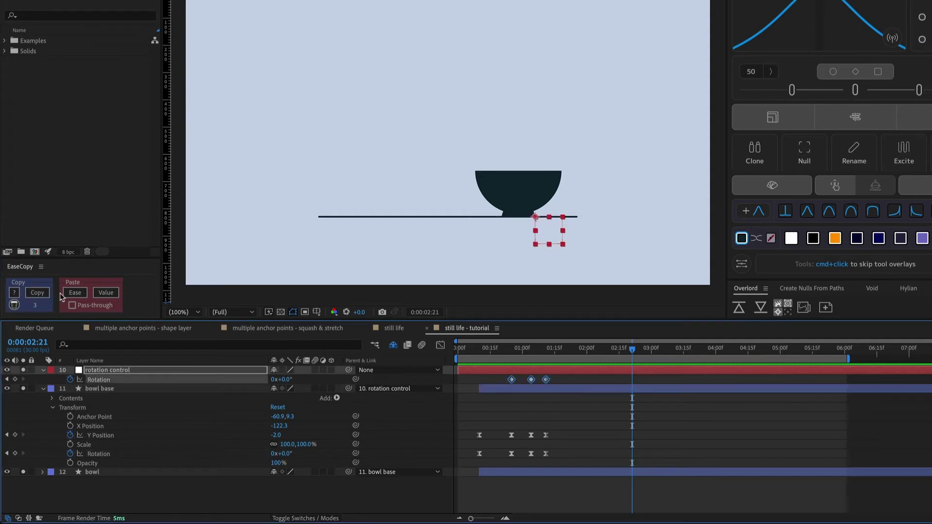
left_click(75, 292)
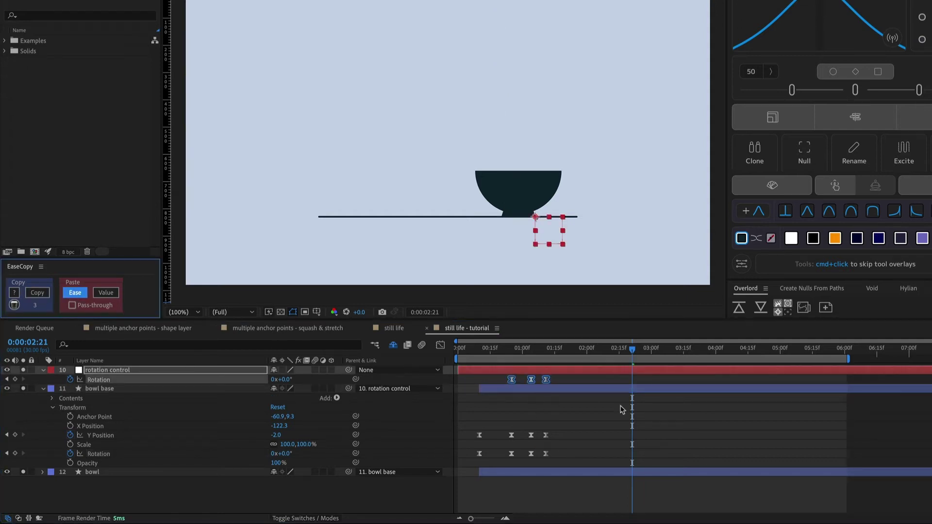
left_click(592, 413)
key("Home")
key("space")
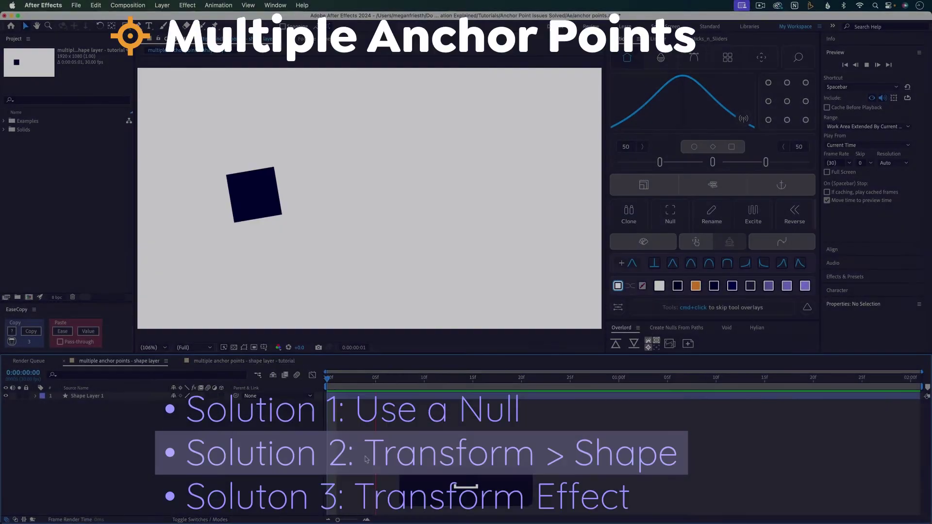
- Play the square's animation from the start in the multiple anchor points - shape layer composition
key("space")
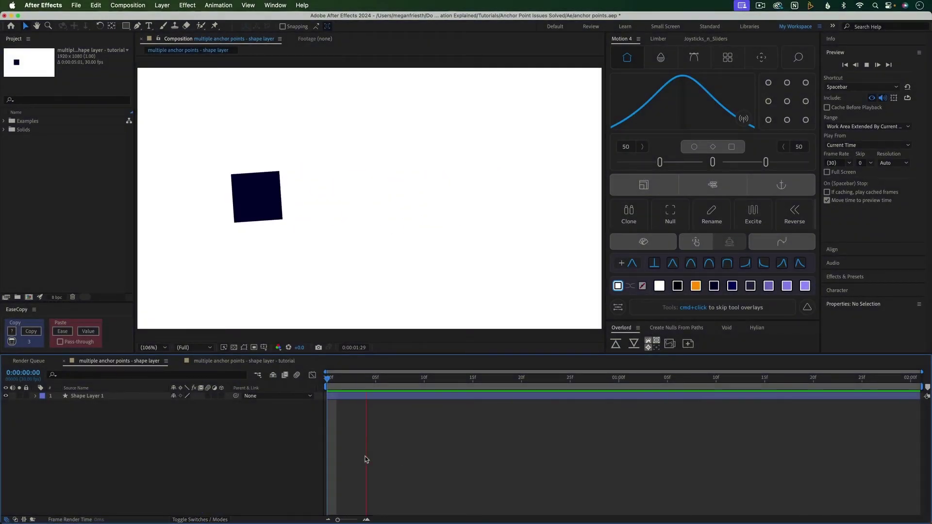
key("space")
left_click(329, 384)
key("space")
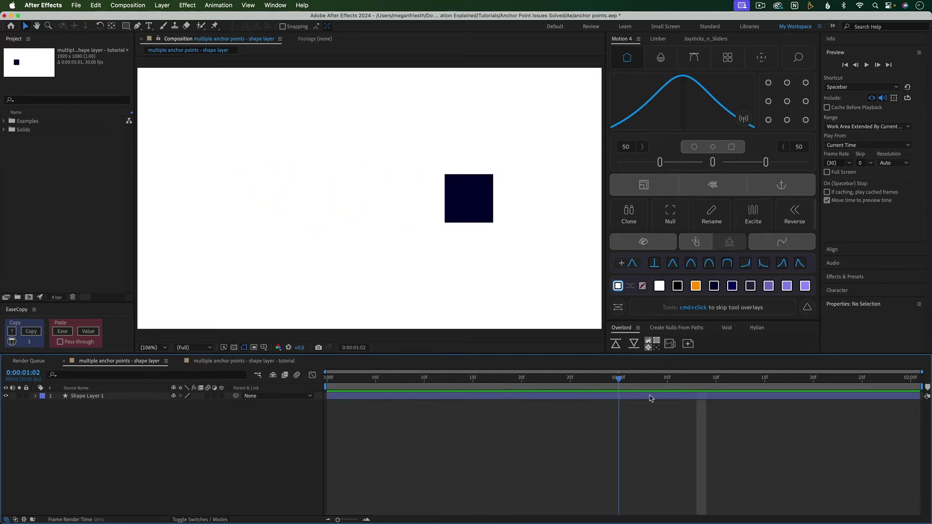
- Reveal Shape Layer 1's layer Transform properties at 0:00:01:14 and inspect its Anchor Point
left_click(663, 396)
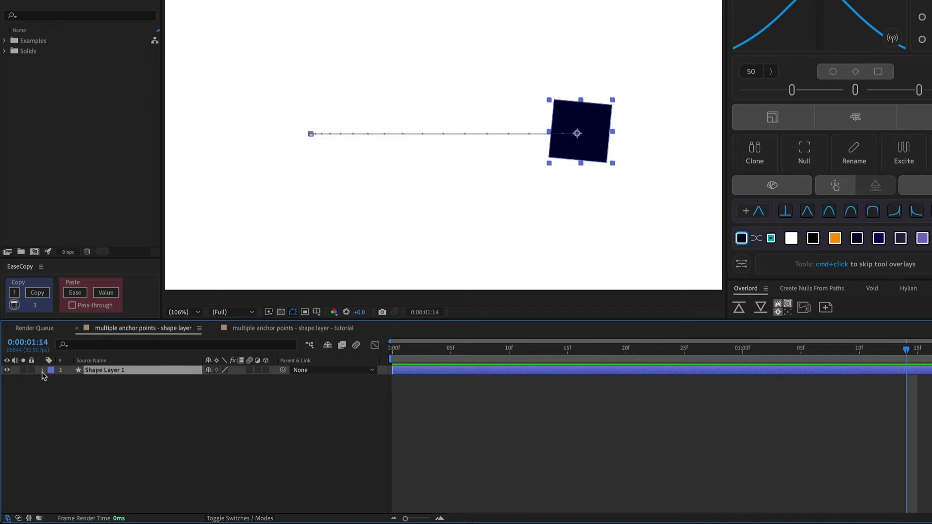
left_click(42, 371)
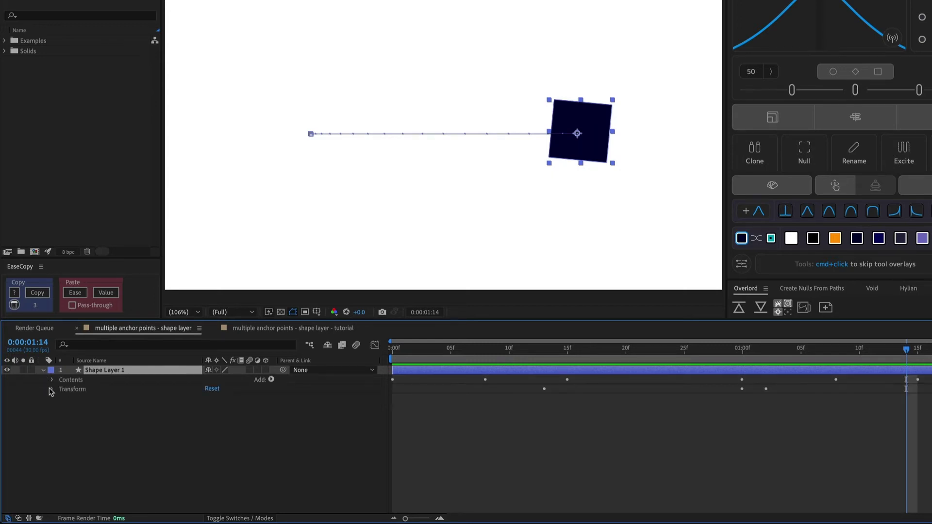
left_click(52, 390)
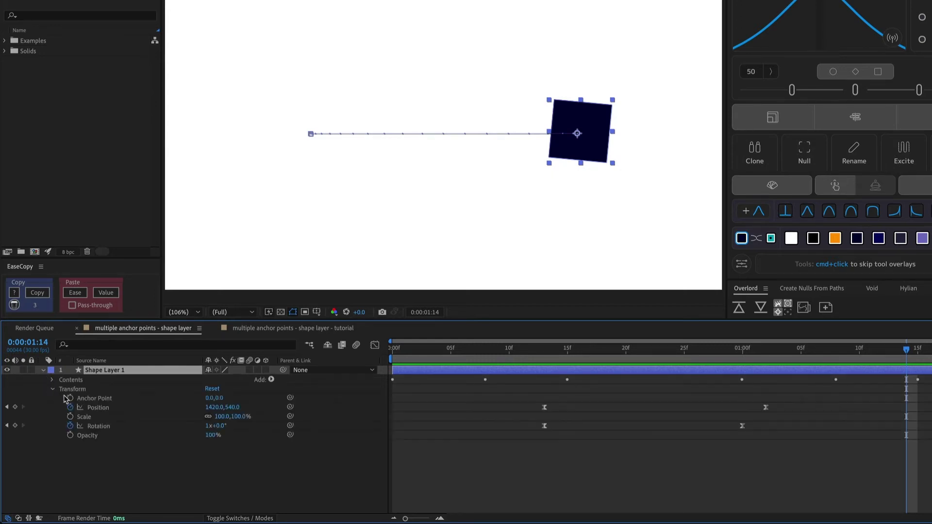
left_click(106, 400)
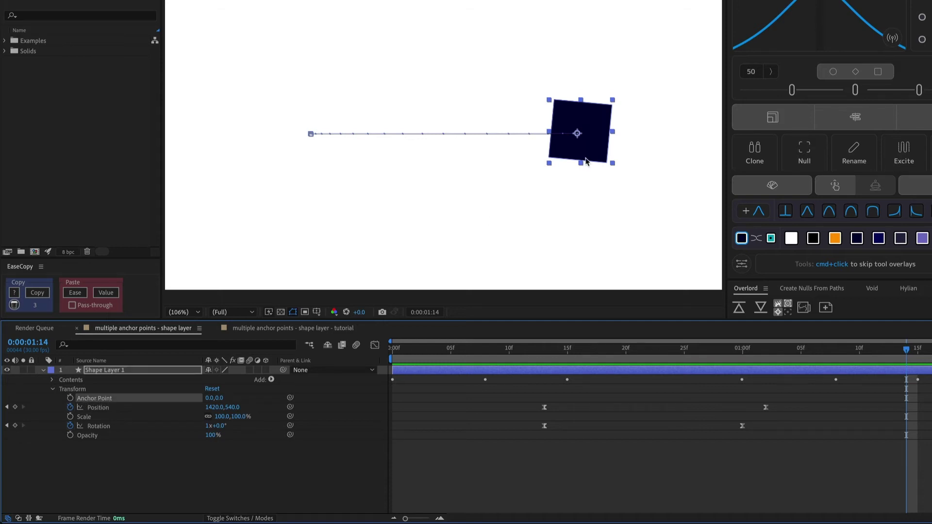
- Reveal the Transform: Rectangle 1 properties, select their Anchor Point keyframes and replay the animation from the start
left_click(52, 381)
left_click(61, 389)
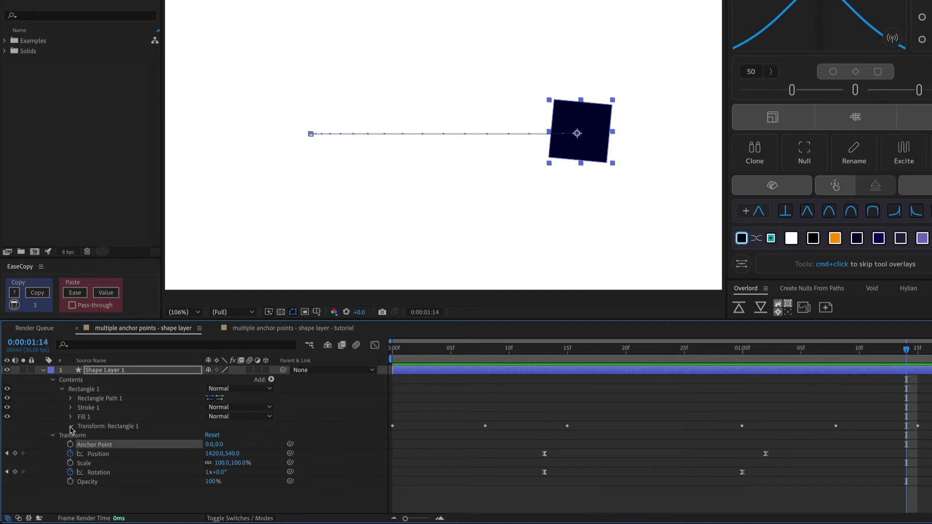
left_click(71, 426)
left_click(130, 436)
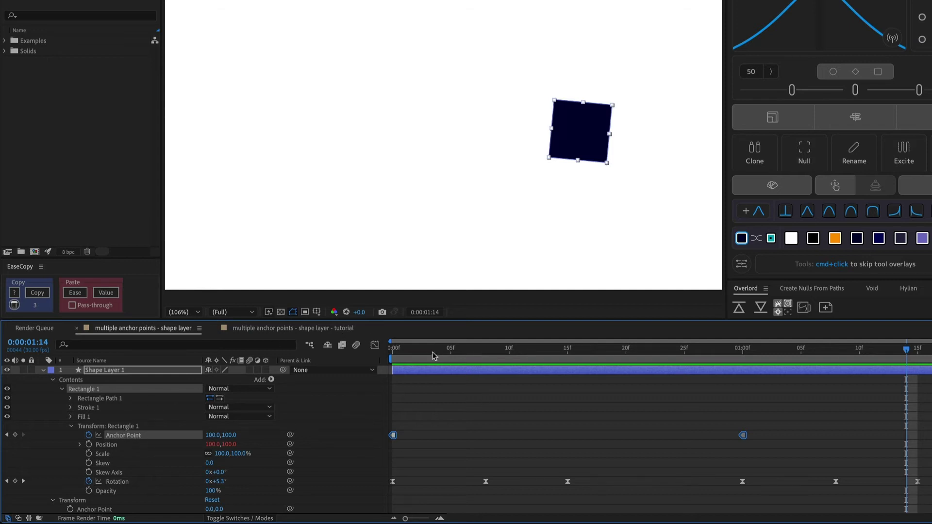
left_click(394, 353)
key("space")
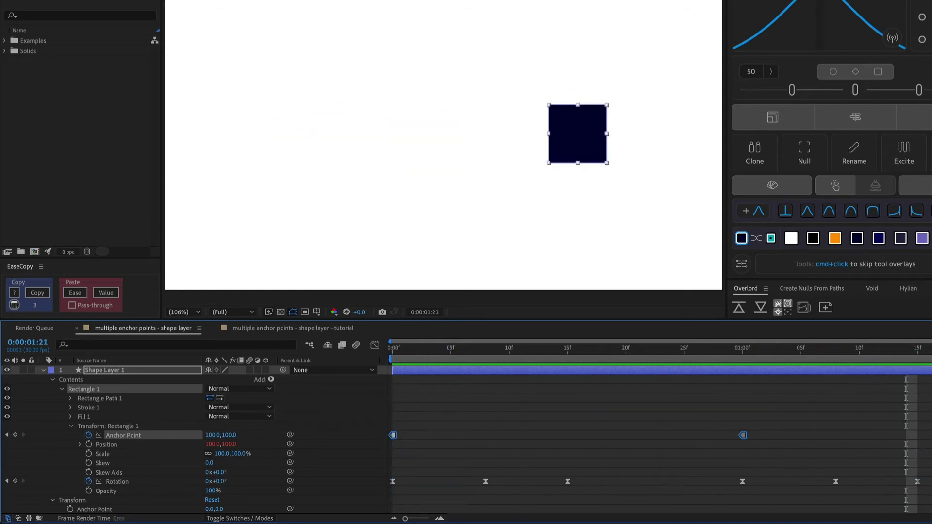
- Switch to the multiple anchor points - shape layer - tutorial composition and play back the square's animation
left_click(275, 332)
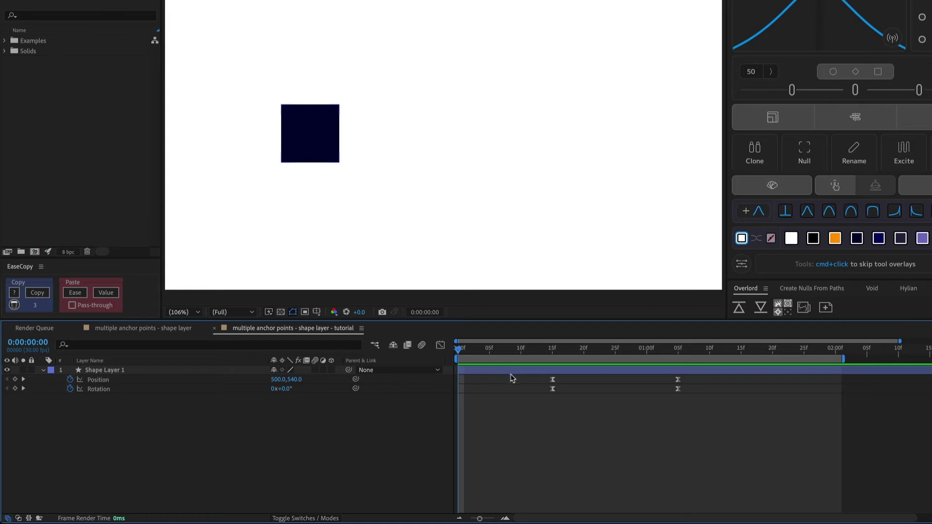
key("space")
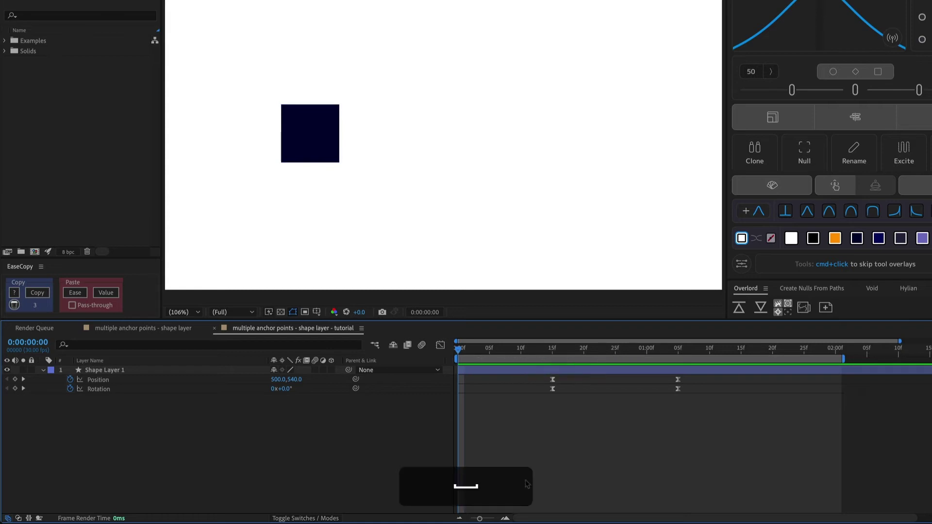
key("space")
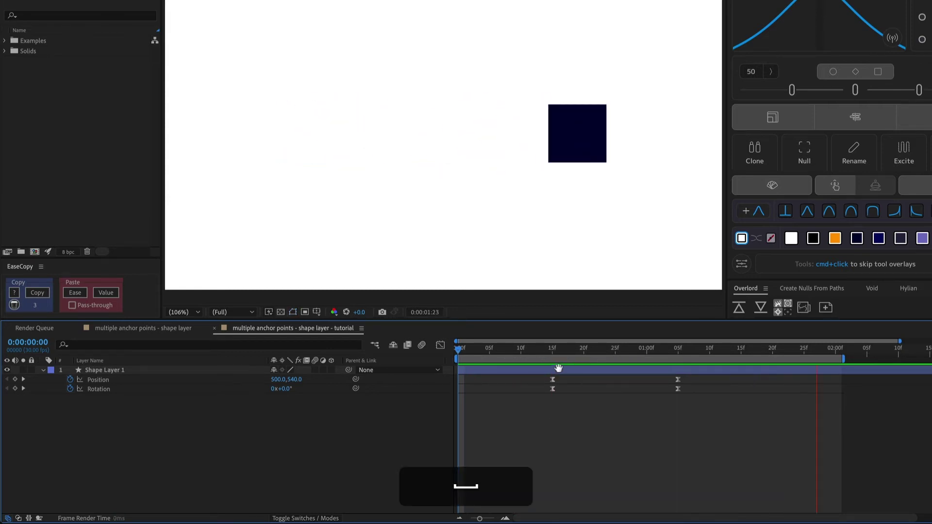
- Scrub through the square's animation and leave the playhead at 0:00:01:22
left_click(559, 350)
left_click_drag(560, 355, 785, 356)
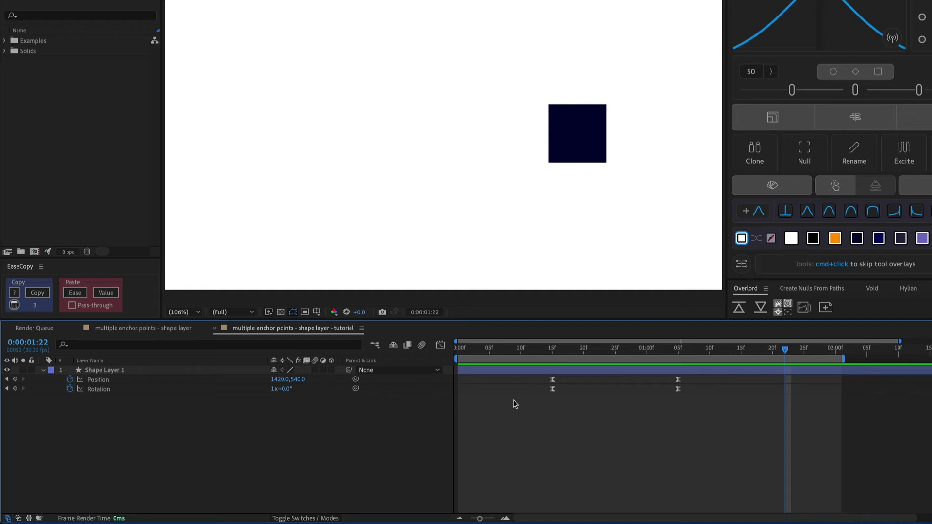
left_click(459, 352)
left_click_drag(460, 354, 786, 358)
- Reveal Transform: Rectangle 1 within Shape Layer 1's Contents and select its Anchor Point
key("u")
left_click(44, 371)
left_click(44, 371)
left_click(52, 381)
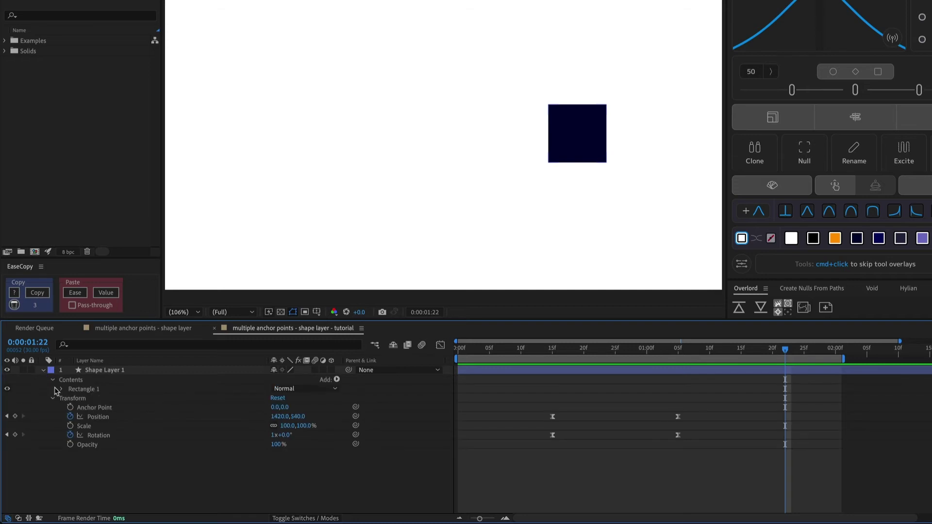
left_click(61, 390)
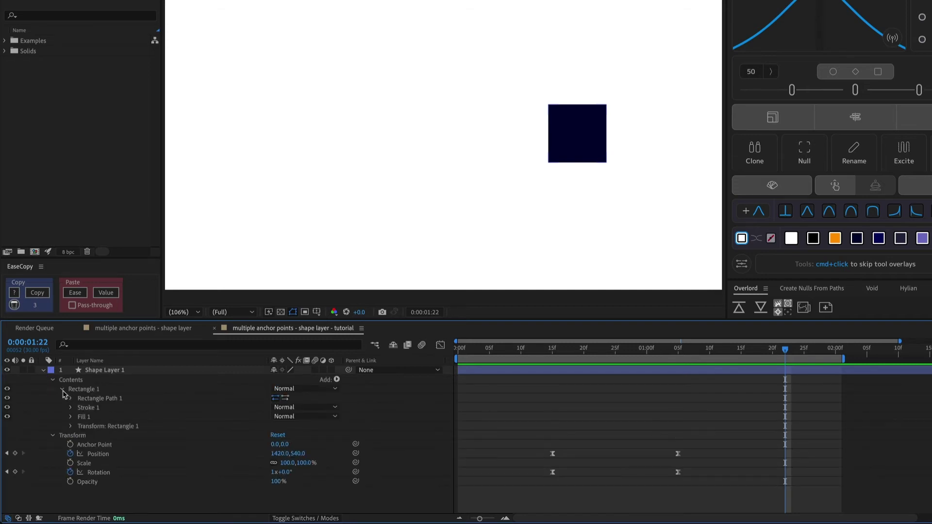
left_click(70, 426)
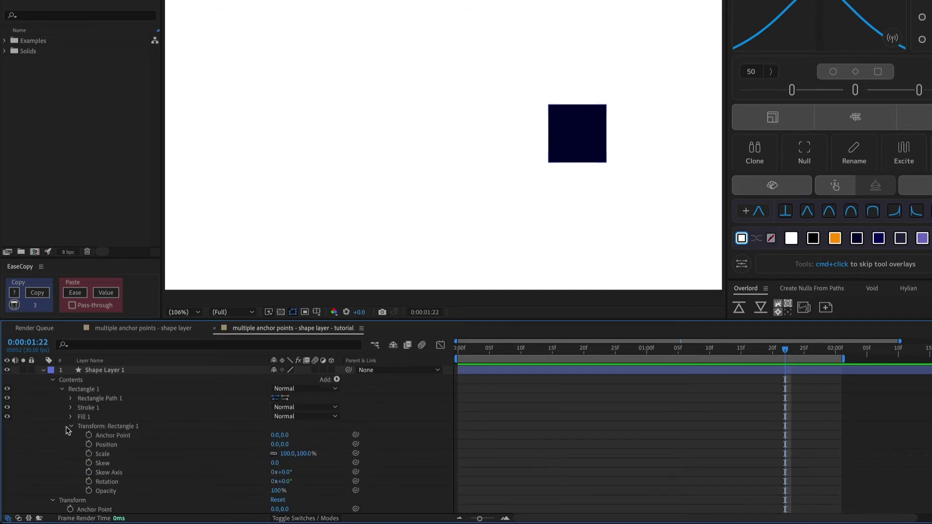
left_click(126, 437)
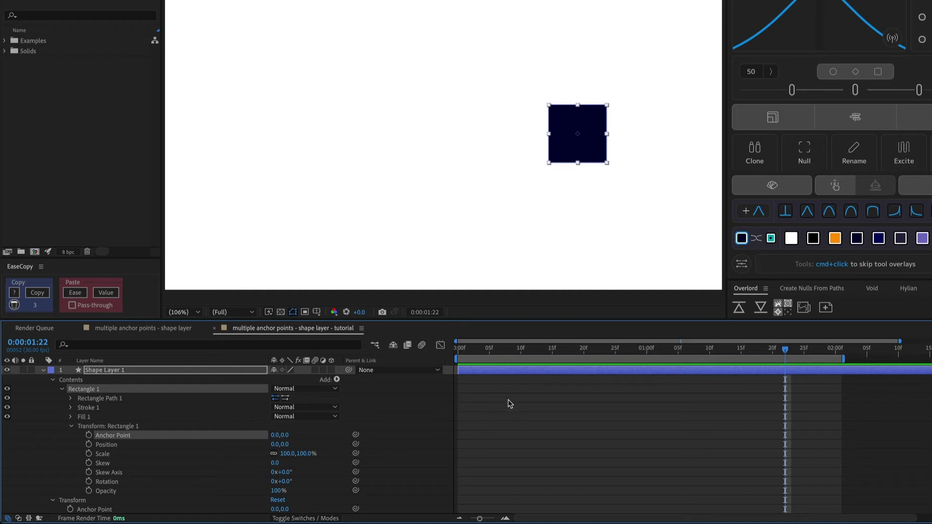
- Compare the Transform: Rectangle 1 group's anchor point with the one in Shape Layer 1's own Transform group
left_click(90, 426)
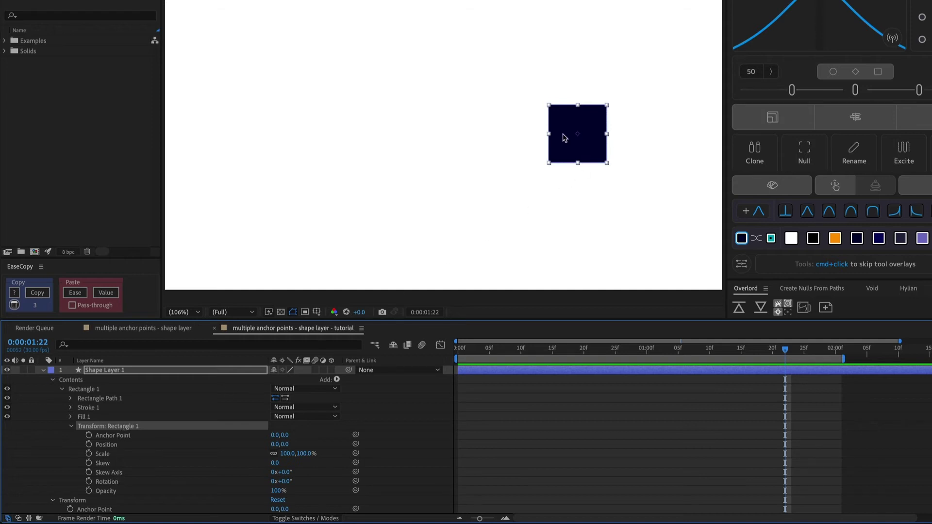
scroll(146, 473, "down", 2)
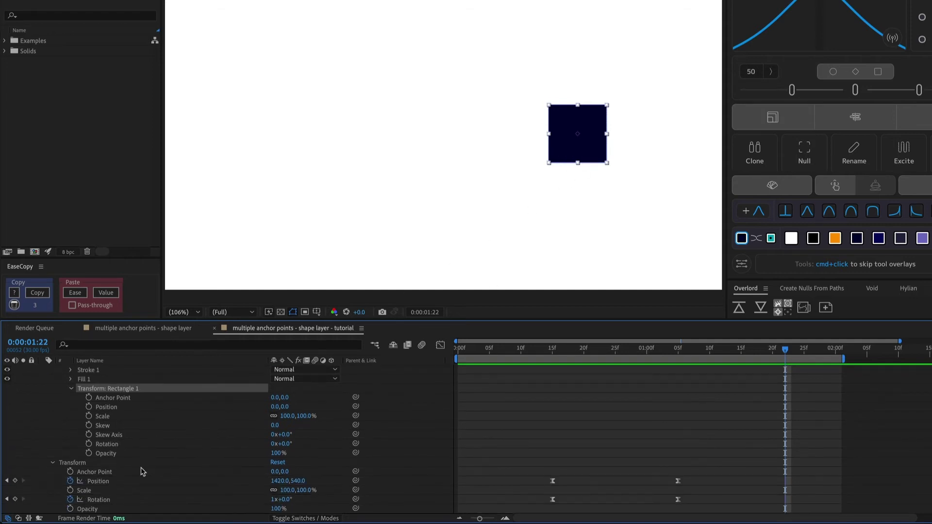
left_click(88, 464)
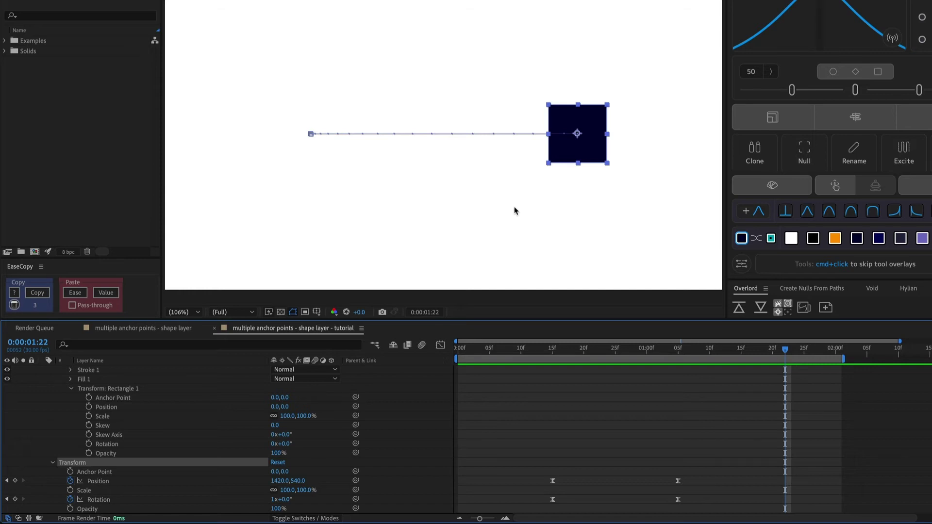
left_click(112, 397)
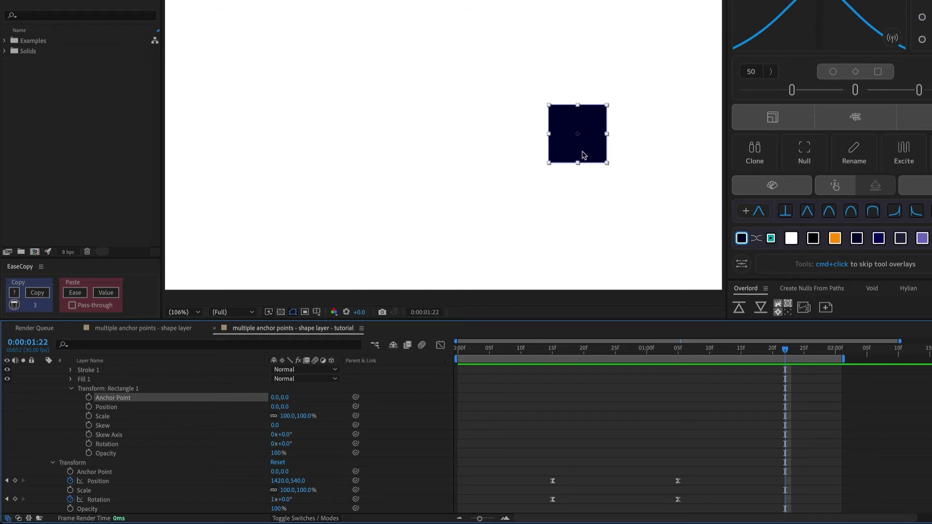
- Examine the square at 400% with Transform: Rectangle 1 and the whole shape layer selected in turn
scroll(581, 140, "up", 5)
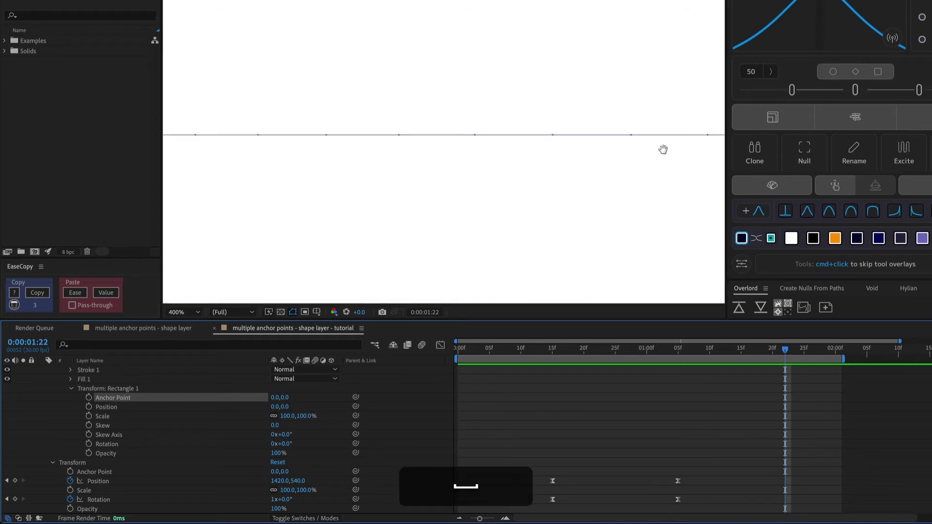
left_click(478, 414)
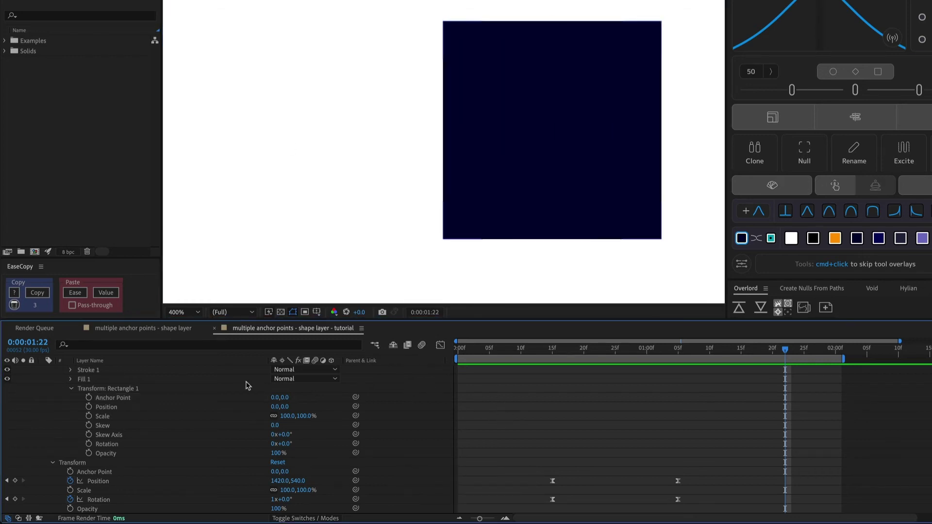
left_click(108, 389)
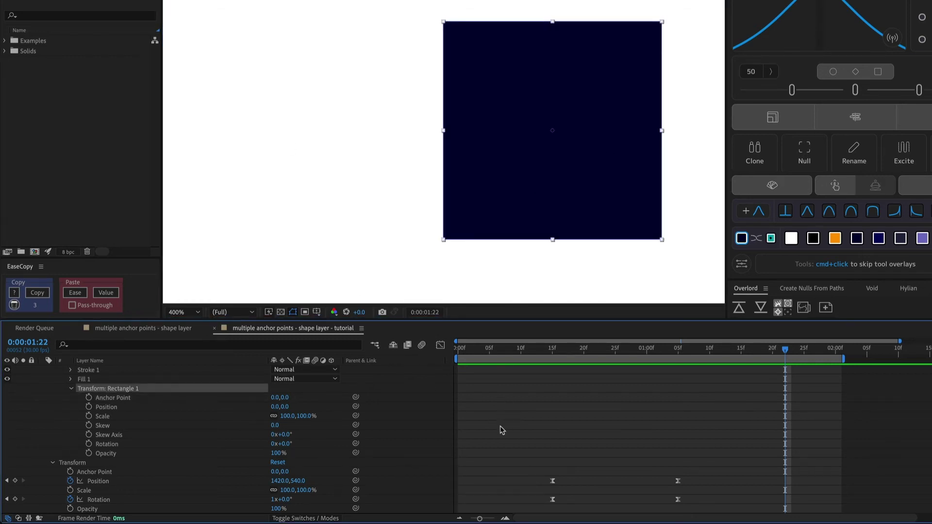
scroll(502, 422, "up", 2)
left_click(506, 382)
left_click(506, 372)
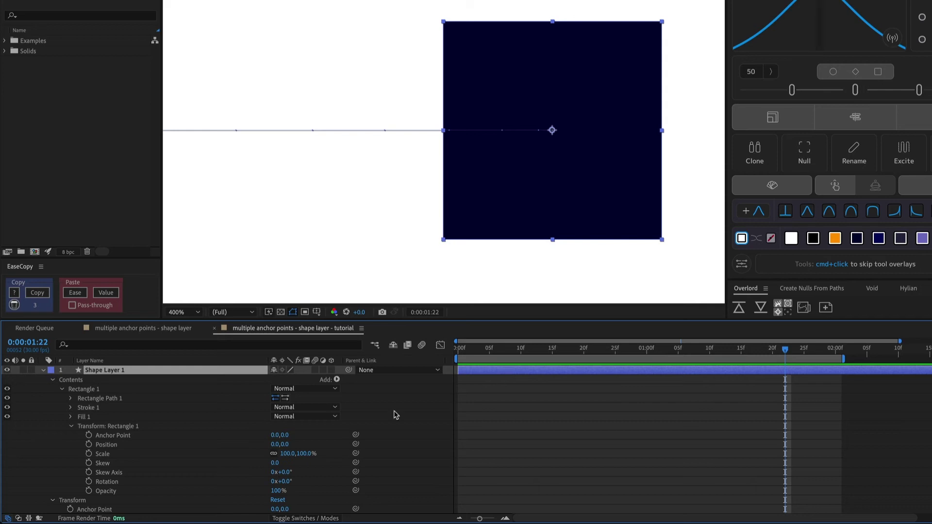
- Move the Rectangle 1 group's anchor point to the square's bottom-left corner with the Pan Behind tool, at about -99.9, 99.3
left_click(113, 435)
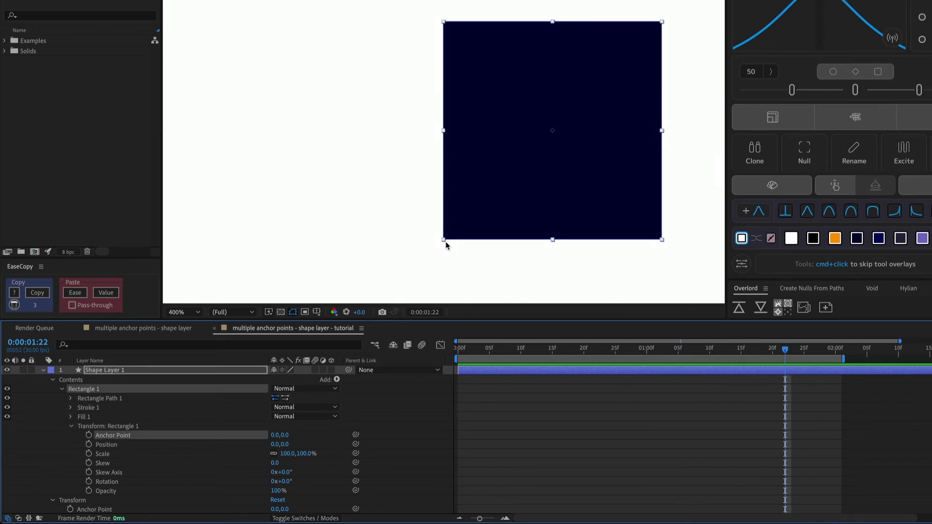
key("super+z")
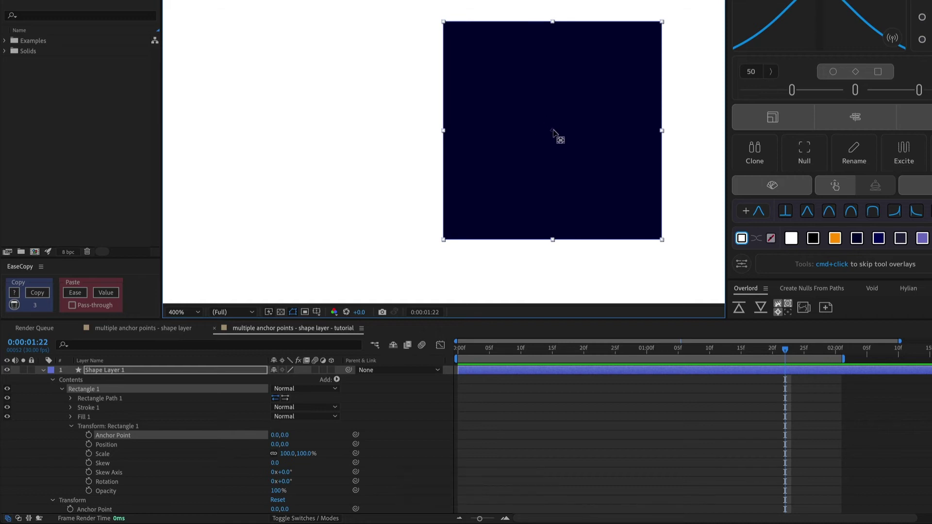
key("y")
left_click_drag(545, 144, 445, 242)
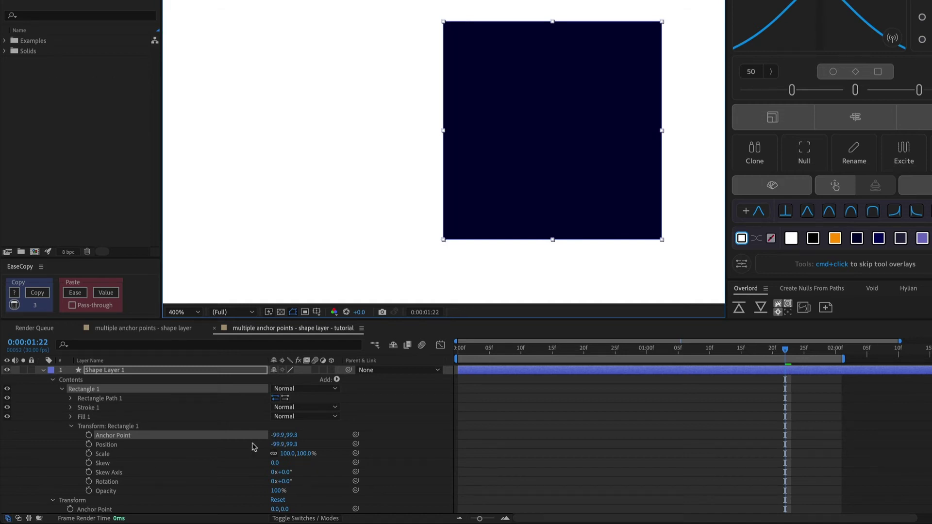
key("v")
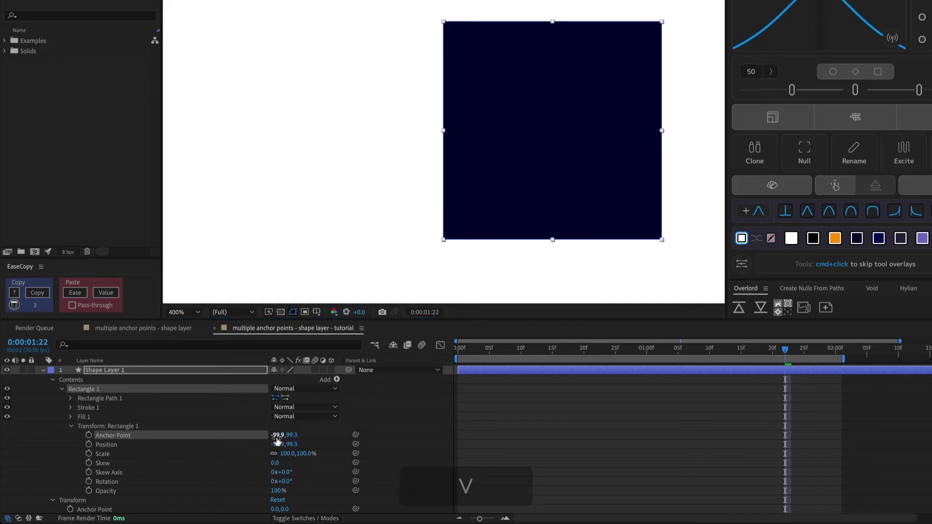
- Check the Rectangle Path 1 properties and set the Transform: Rectangle 1 Anchor Point to exactly -100, 100
left_click(71, 399)
left_click(70, 398)
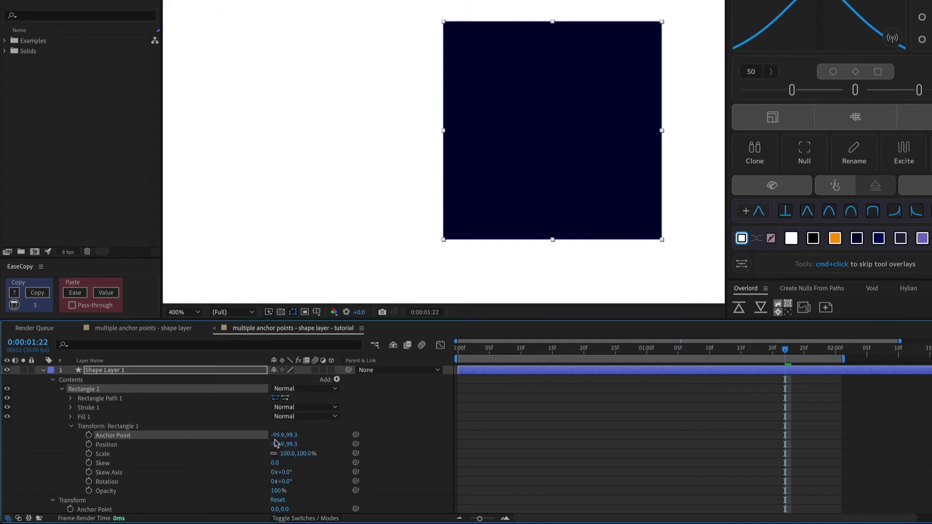
left_click(281, 435)
type("-100")
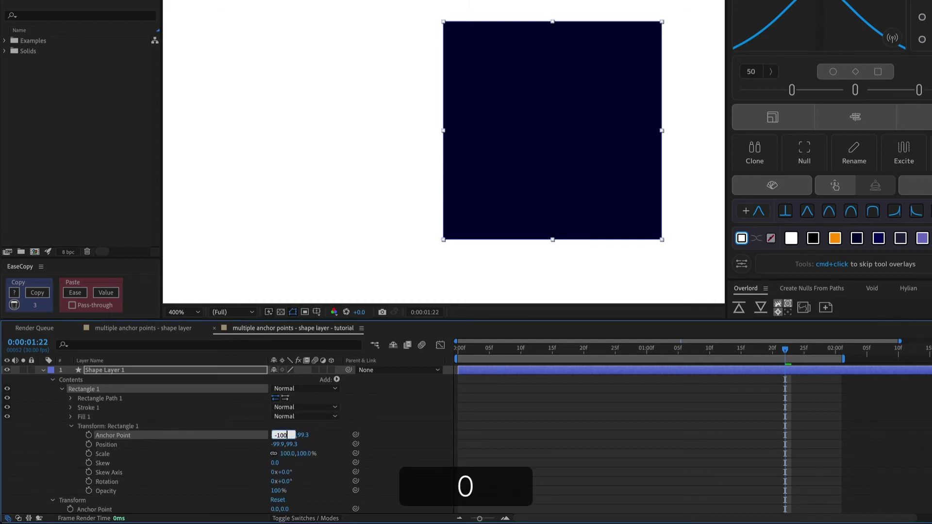
key("Return")
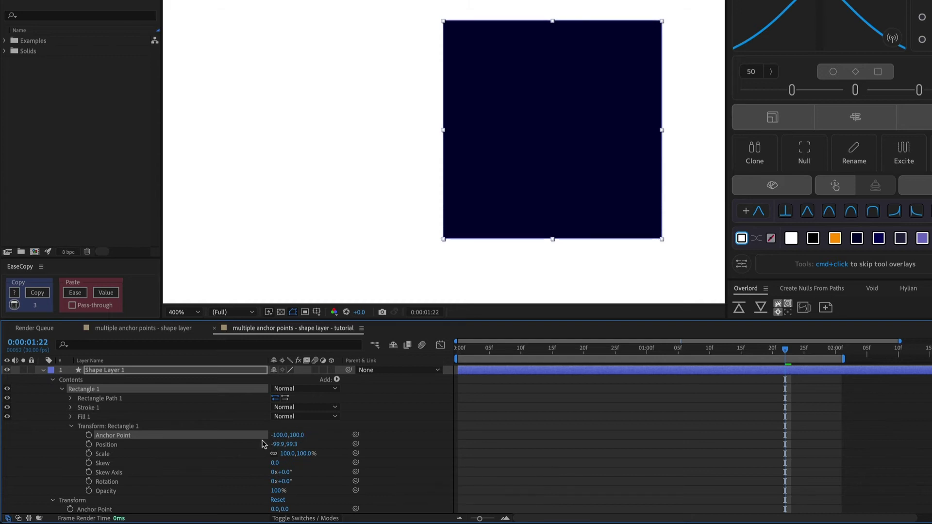
left_click(291, 437)
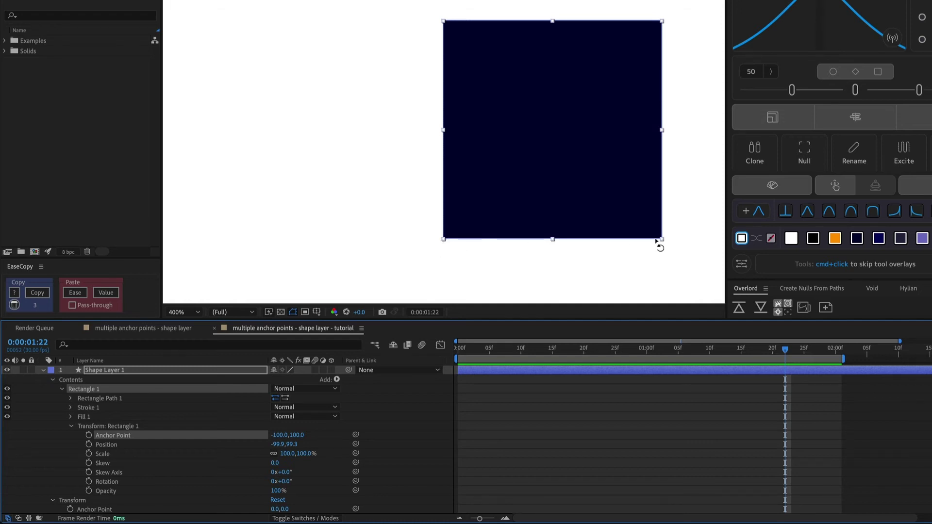
- Link the Transform: Rectangle 1 Position to that group's Anchor Point with the pick whip
left_click(104, 445)
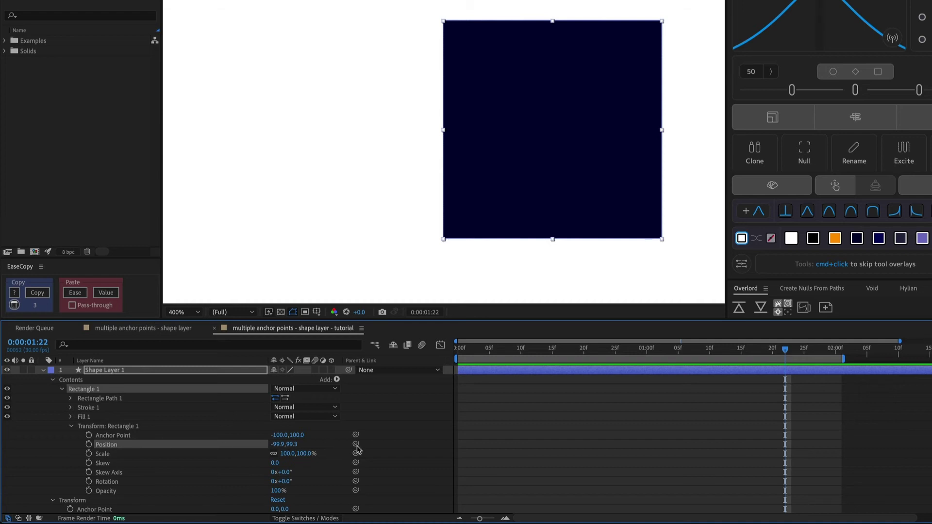
left_click_drag(355, 445, 313, 437)
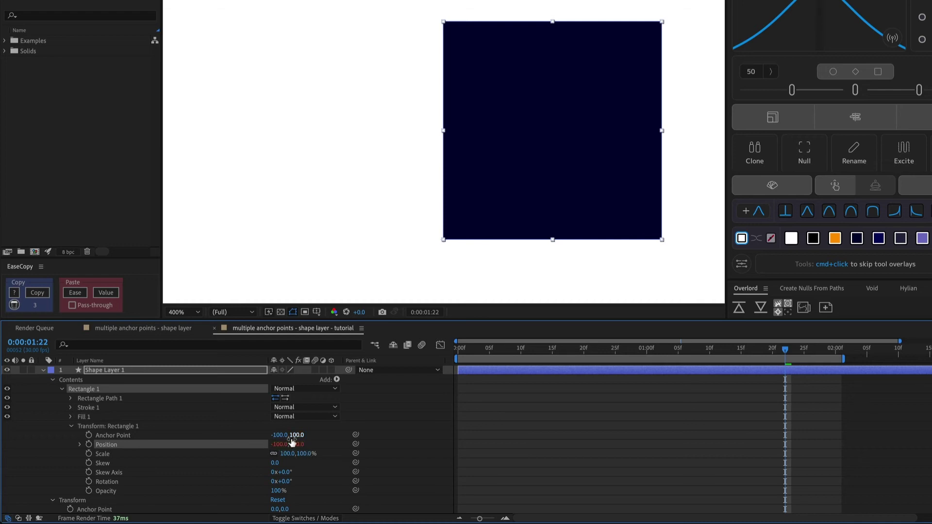
- Test the link by shifting the Transform: Rectangle 1 Anchor Point in X and Y, and undo both changes
left_click_drag(275, 435, 357, 438)
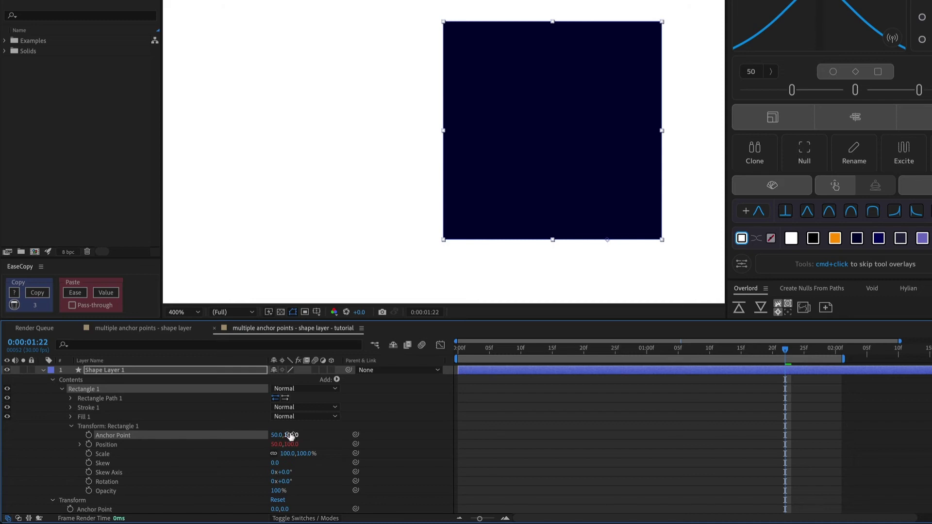
left_click_drag(291, 434, 238, 436)
key("super+z")
key("super+z")
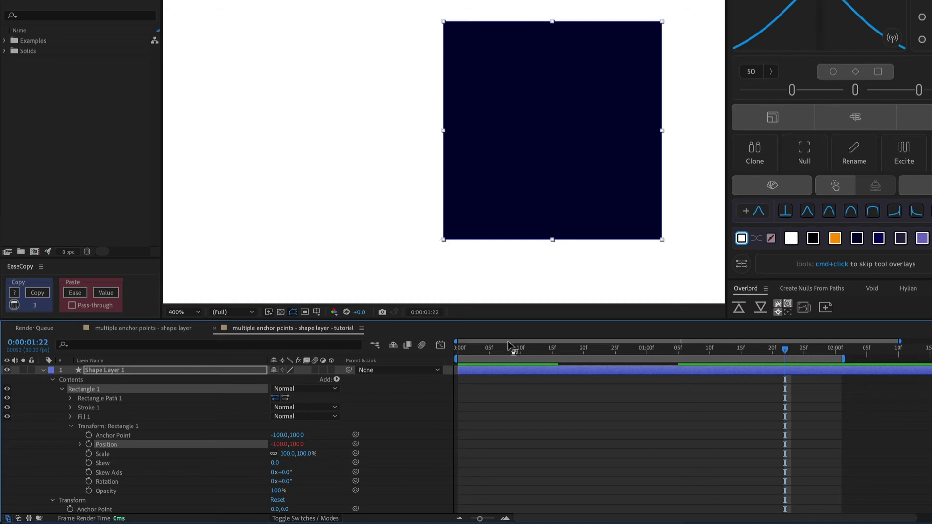
- Try rotating the square with the Transform: Rectangle 1 Rotation property and undo the rotation
scroll(556, 396, "down", 3)
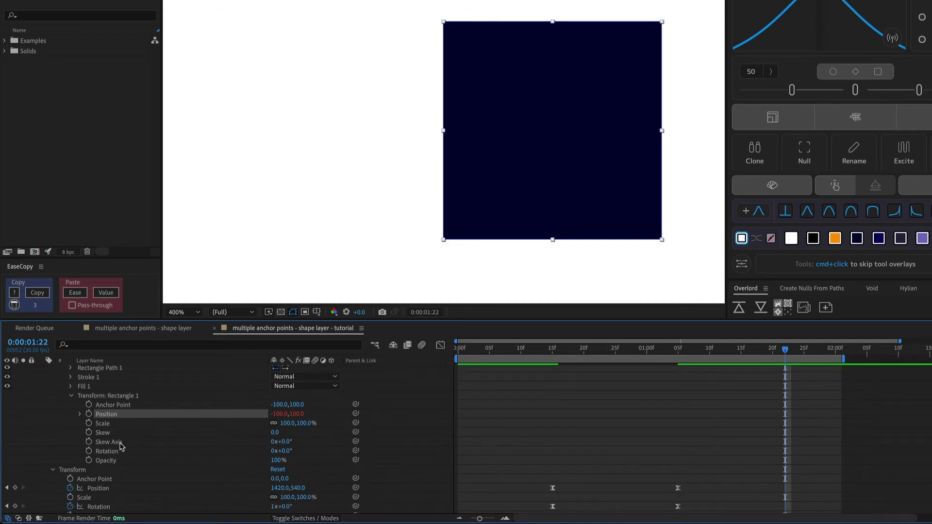
left_click(101, 451)
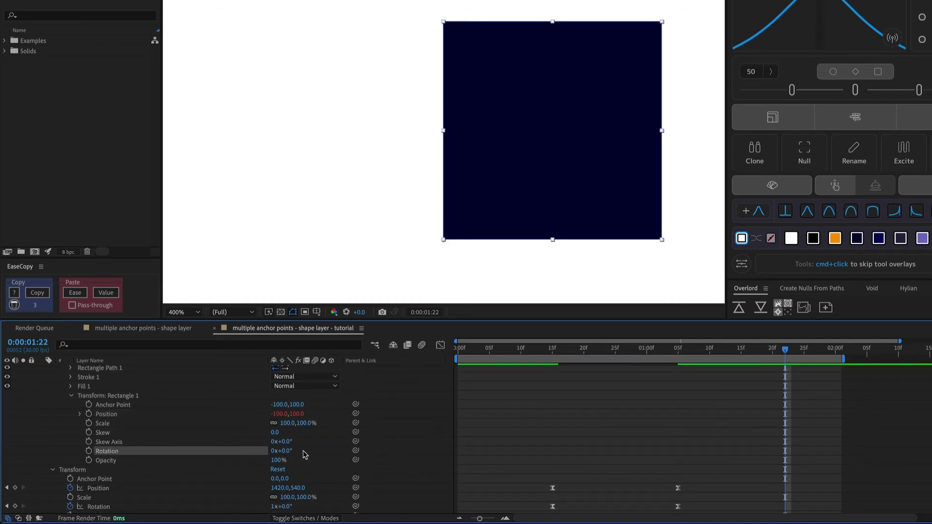
left_click_drag(286, 452, 269, 451)
key("super+z")
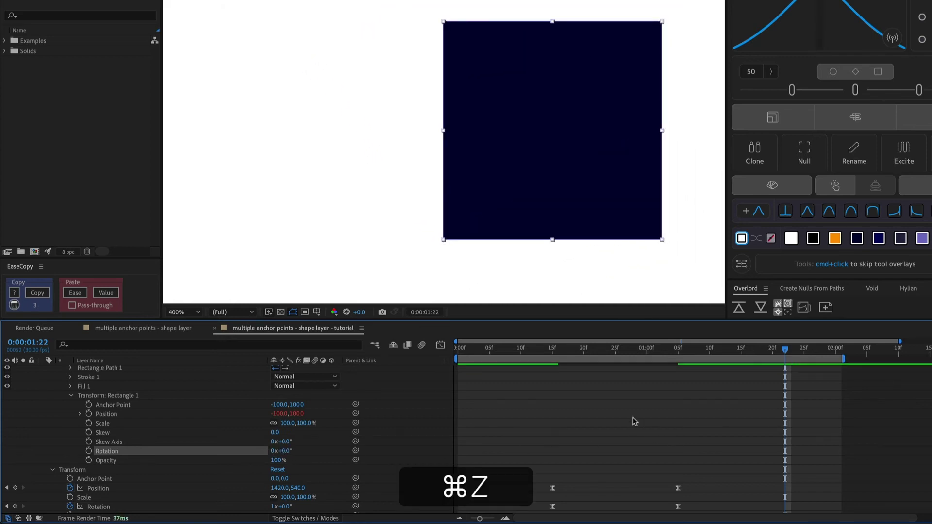
key("super+z")
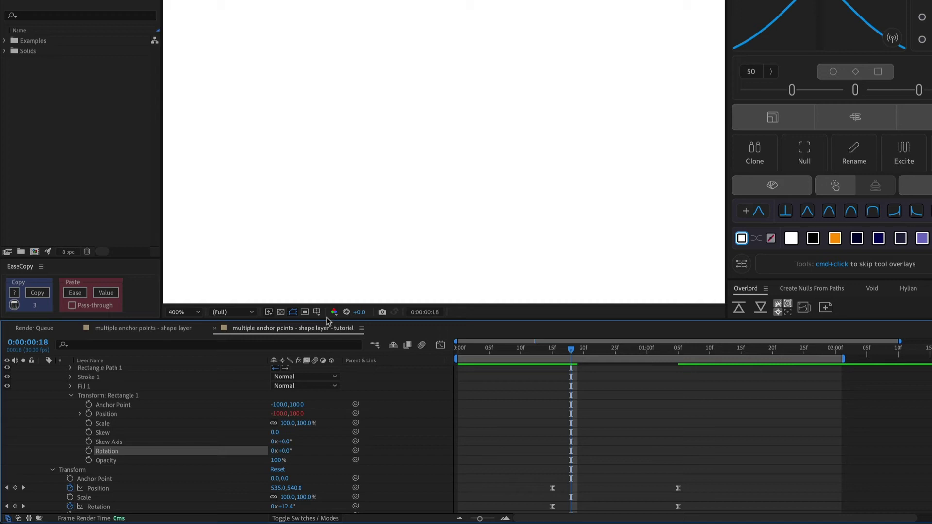
- Fit the composition in view and keyframe the Transform: Rectangle 1 Rotation at 0° at 0:00:00:15 and -30° at 0:00:00:07
left_click(190, 313)
left_click(193, 325)
key("space")
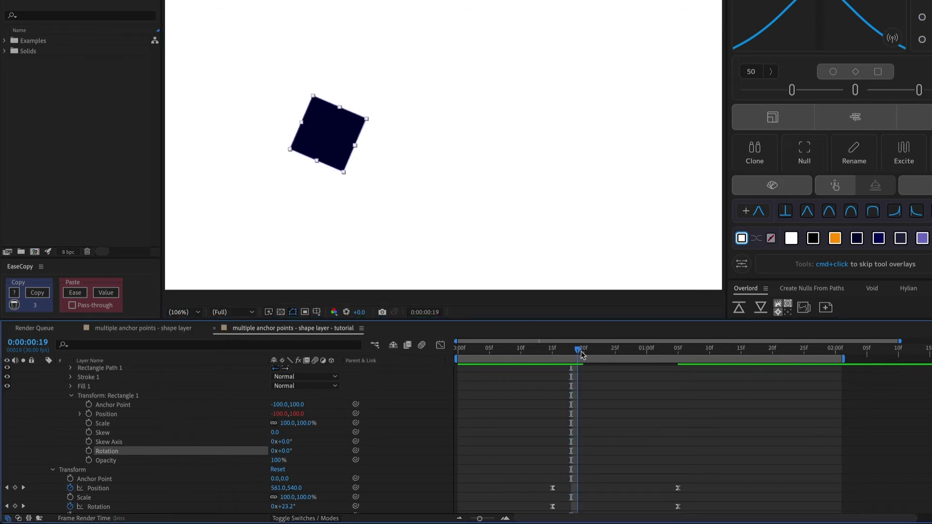
left_click_drag(621, 358, 552, 360)
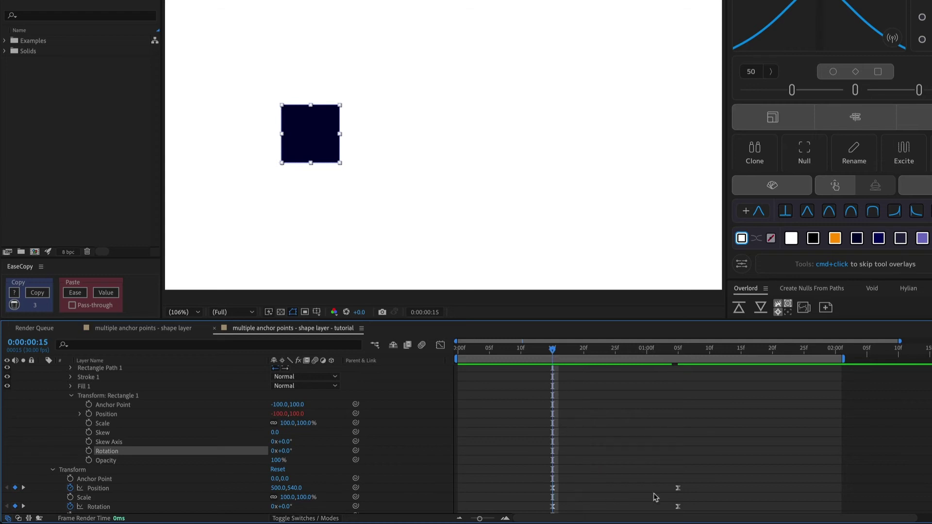
left_click(88, 451)
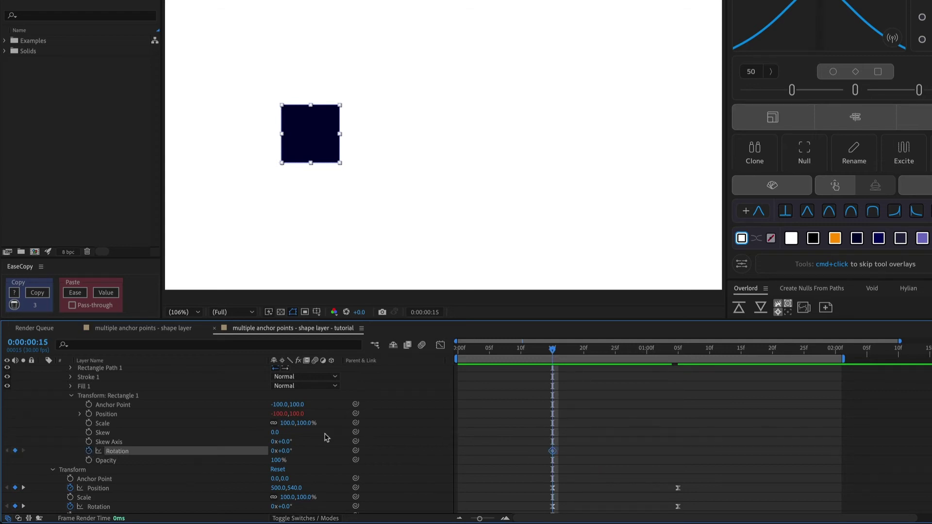
left_click(503, 350)
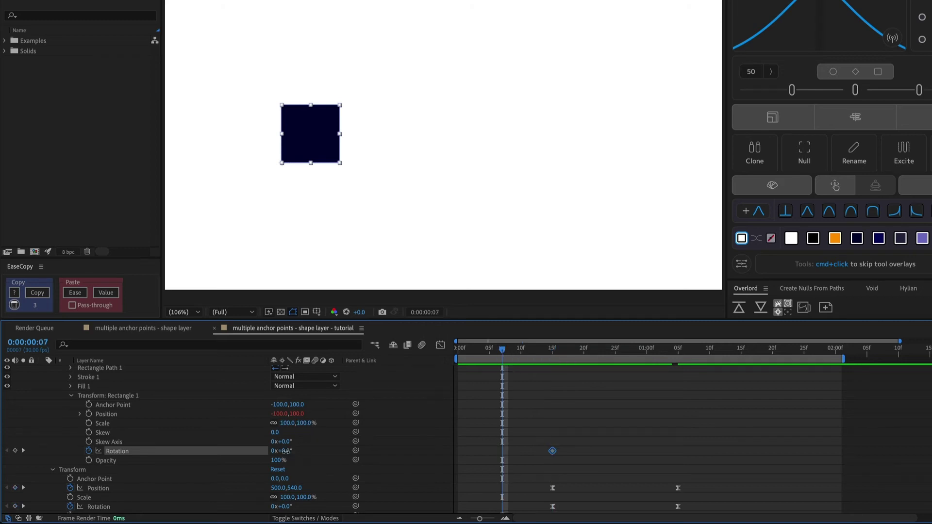
left_click_drag(285, 452, 270, 453)
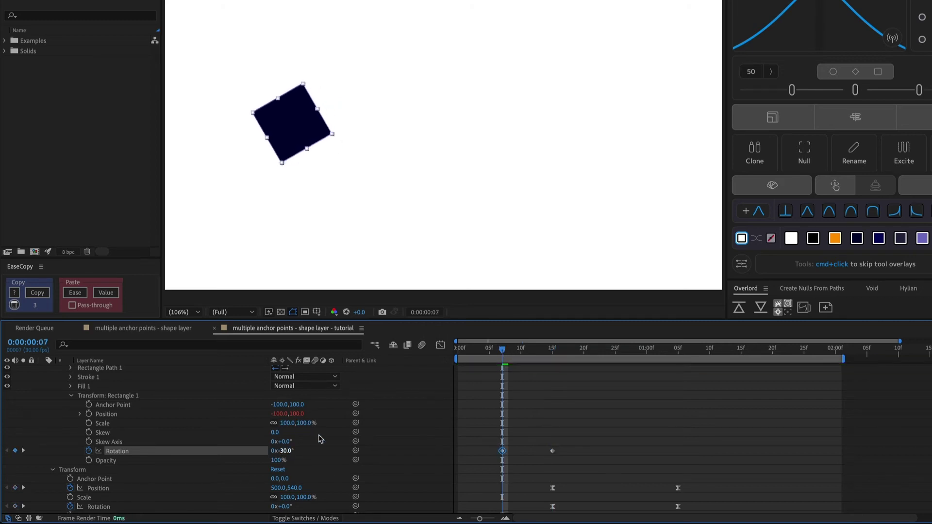
- Keyframe the Transform: Rectangle 1 Rotation at 0° at 0:00:00:00 and apply Easy Ease to all three Rotation keyframes
key("Home")
left_click(284, 451)
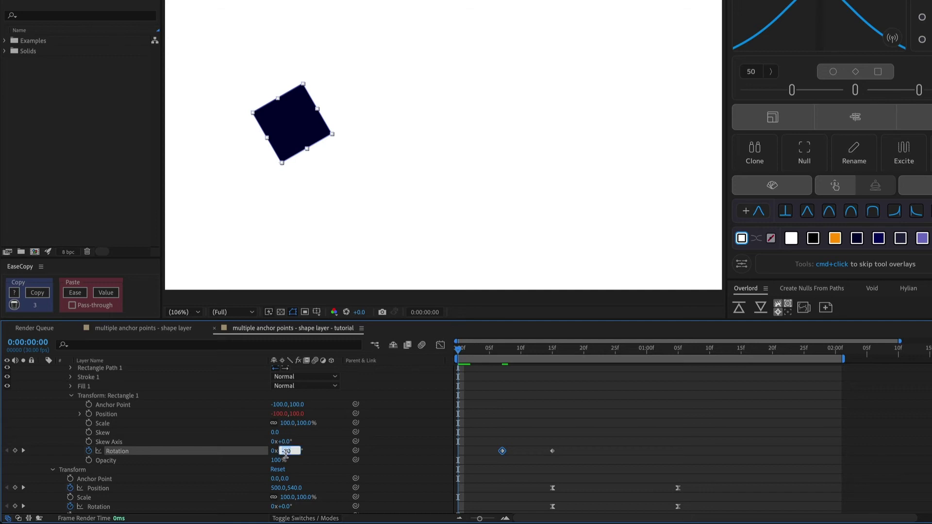
type("0")
key("Return")
left_click_drag(572, 438, 441, 472)
key("F9")
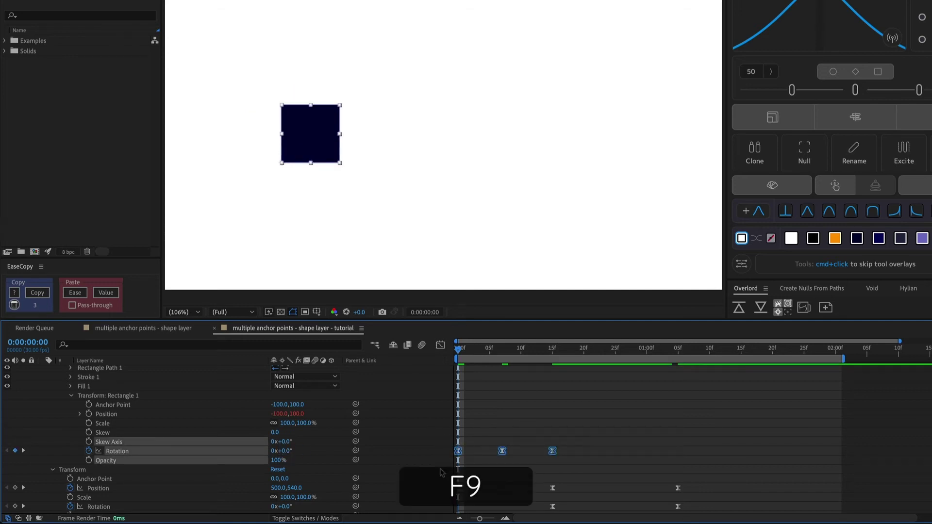
- Preview the square's animation and scrub to 0:00:00:15 and 0:00:01:05 to examine its travel
left_click(514, 473)
key("space")
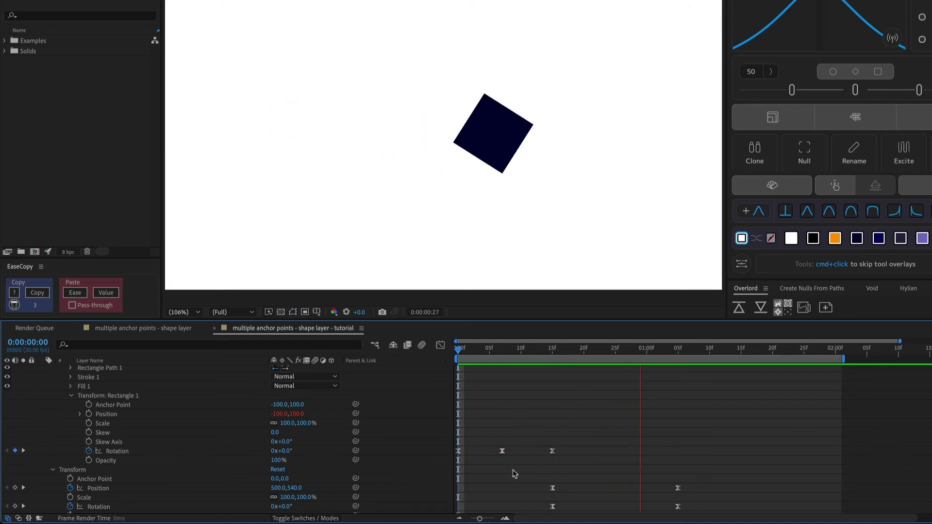
key("space")
left_click(456, 349)
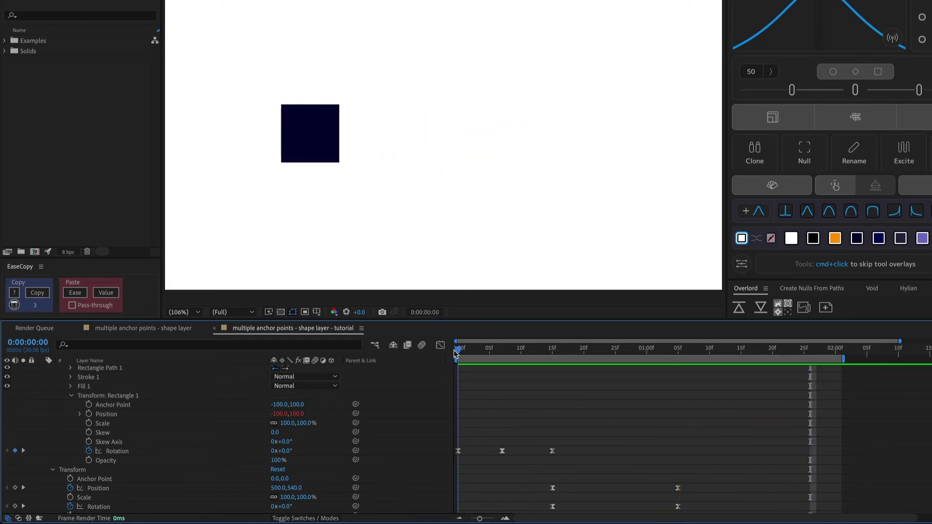
left_click_drag(455, 353, 552, 357)
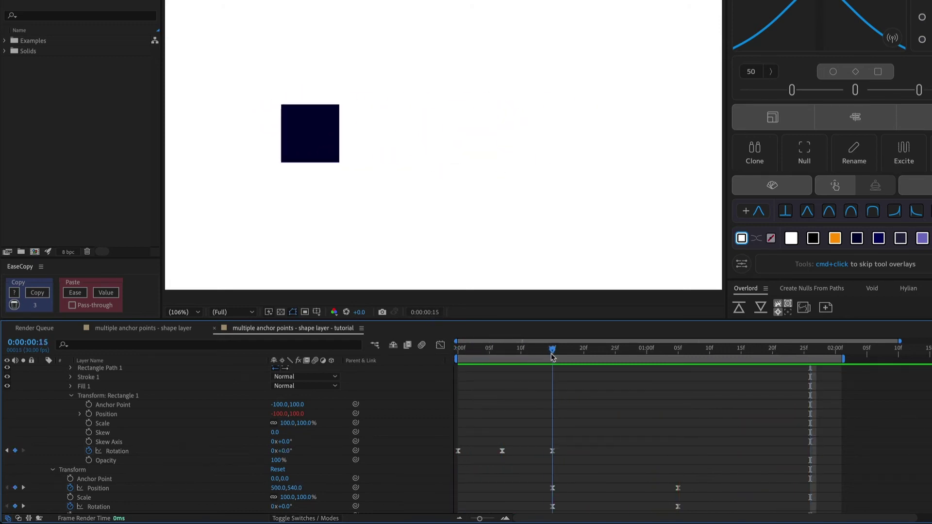
key("alt+bracketright")
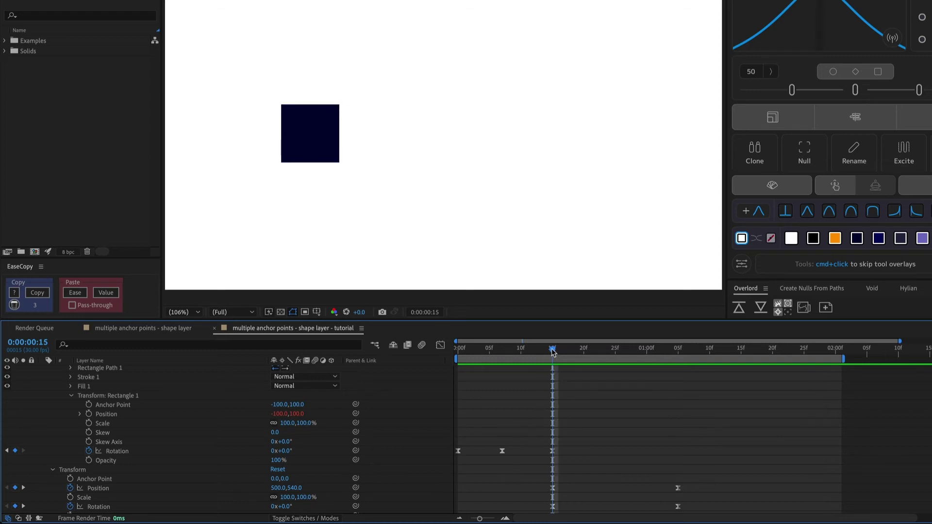
left_click_drag(552, 351, 675, 358)
key("alt+bracketright")
- Keyframe the Transform: Rectangle 1 Anchor Point at -100, 100 at 0:00:00:00 and 100, 100 at 0:00:01:05
left_click(103, 405)
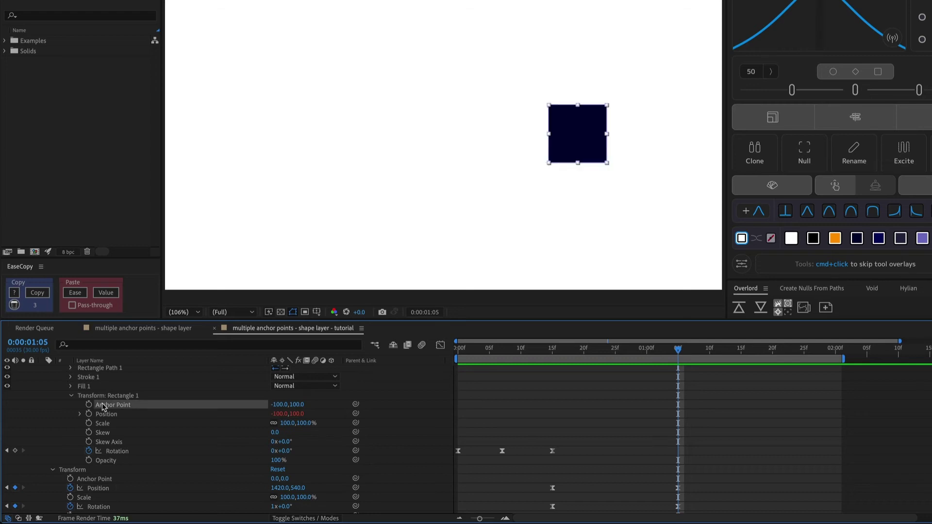
key("Home")
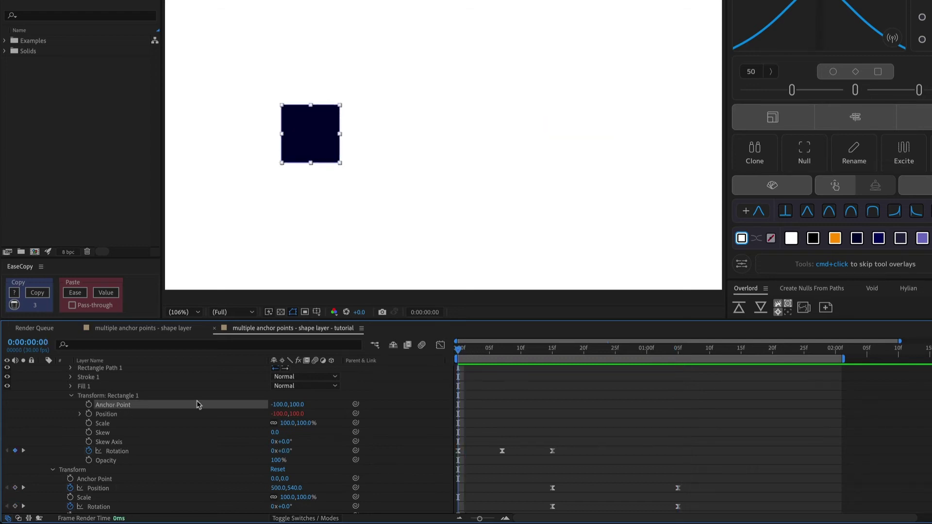
left_click(89, 404)
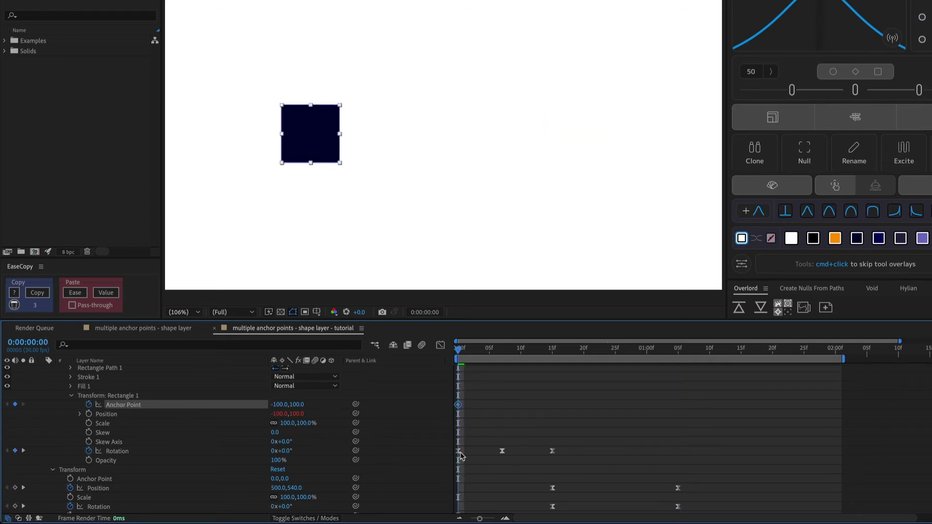
left_click_drag(461, 354, 676, 367)
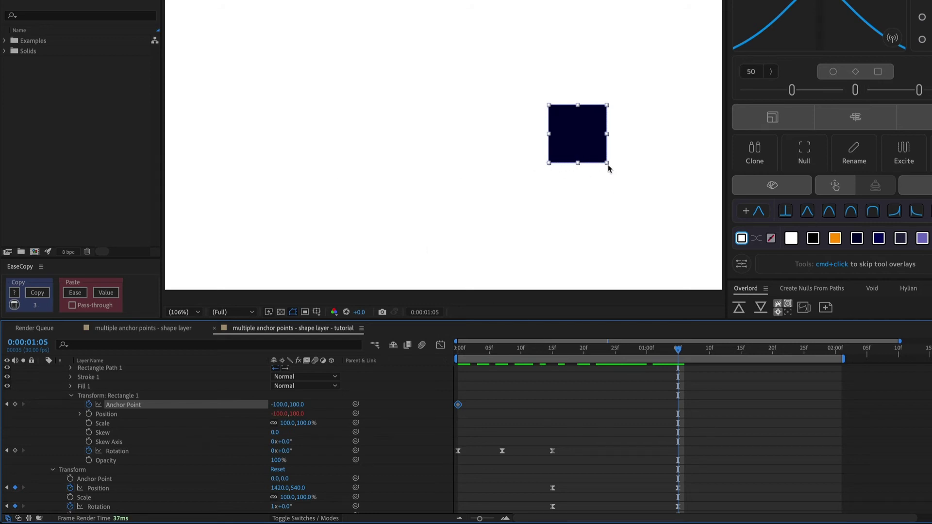
left_click_drag(277, 407, 395, 408)
left_click(280, 404)
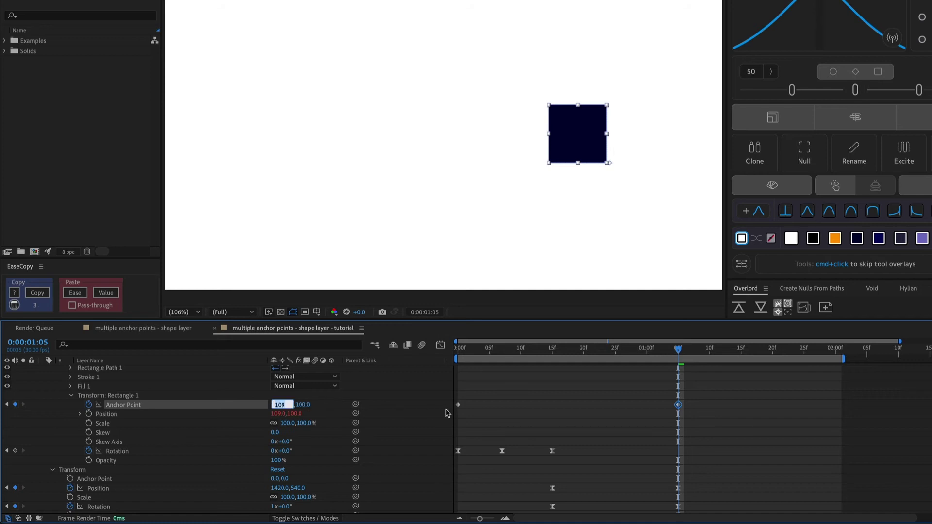
type("100")
key("Return")
- Convert both Transform: Rectangle 1 Anchor Point keyframes to hold keyframes
scroll(634, 412, "down", 1)
left_click_drag(714, 390, 442, 409)
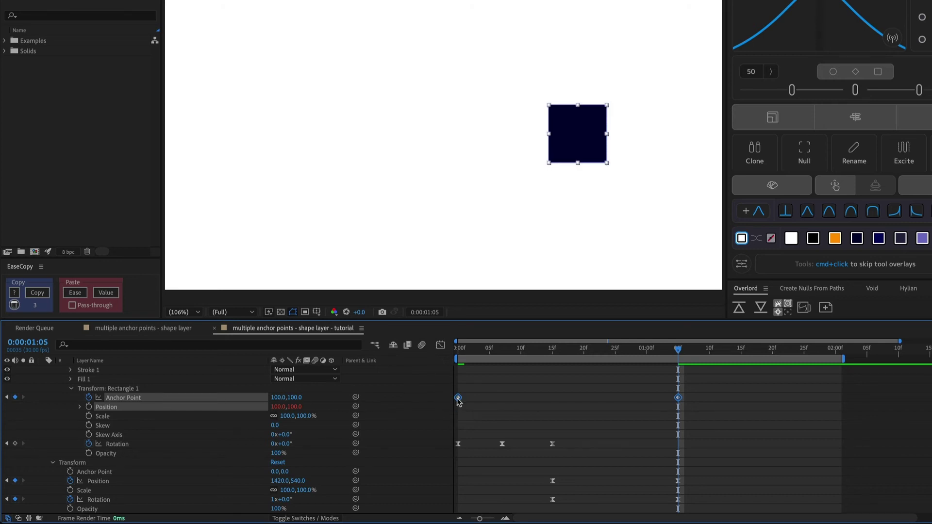
right_click(458, 397)
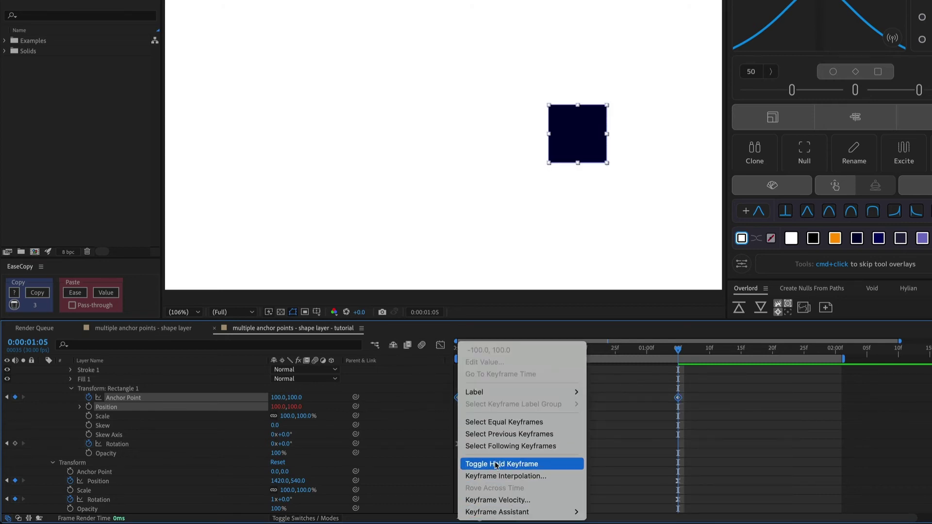
left_click(496, 465)
left_click(540, 408)
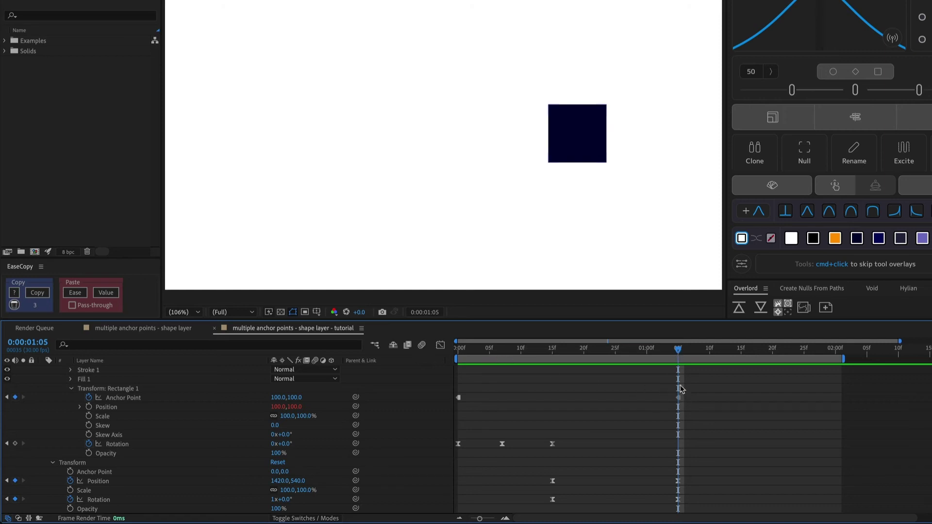
- Scrub from the start to 0:00:01:05 to check how the square moves with the held Anchor Point keyframes
left_click(584, 160)
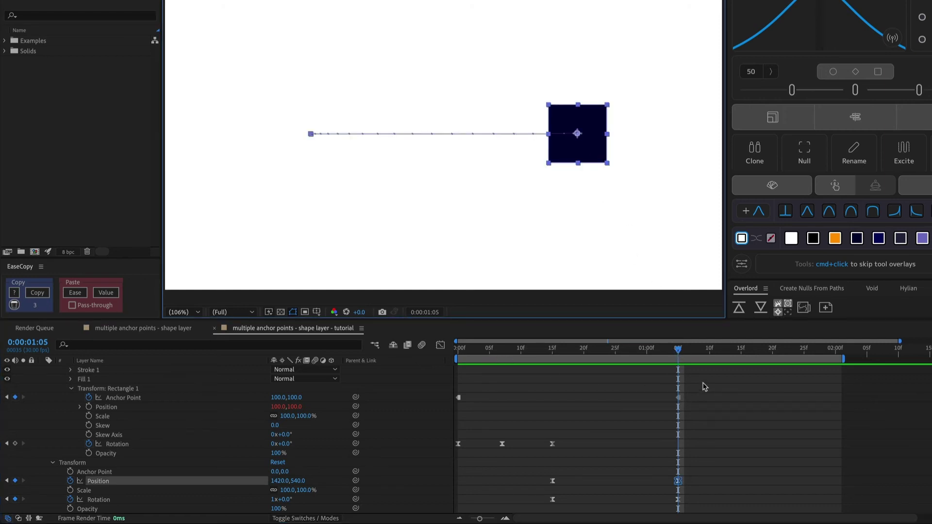
left_click(678, 399)
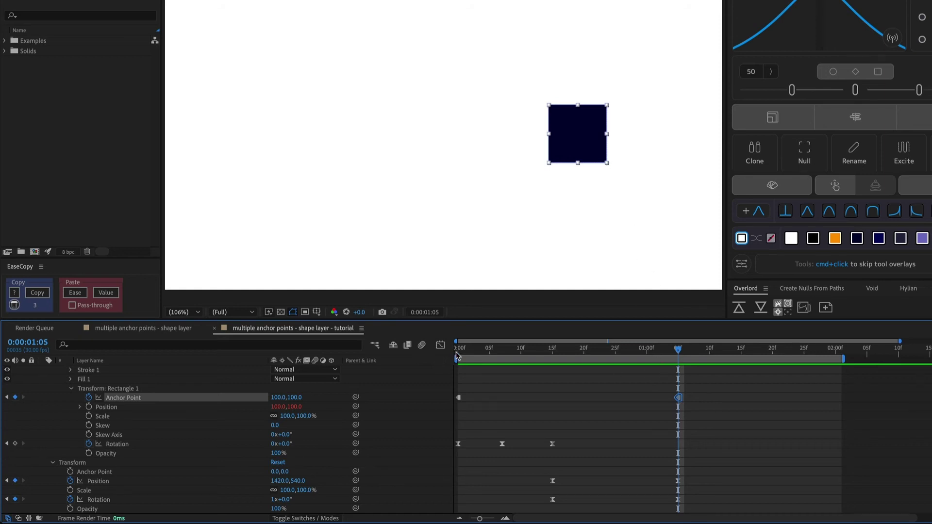
left_click_drag(456, 356, 679, 365)
- Keyframe the Transform: Rectangle 1 Rotation at 0° at 0:00:01:05 and 31° at 0:00:01:13
key("period")
left_click_drag(630, 221, 507, 201)
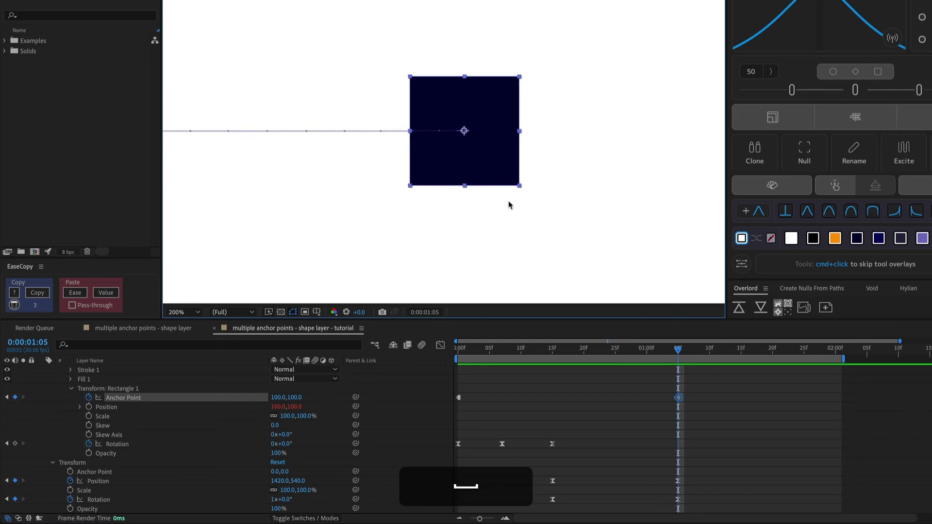
key("period")
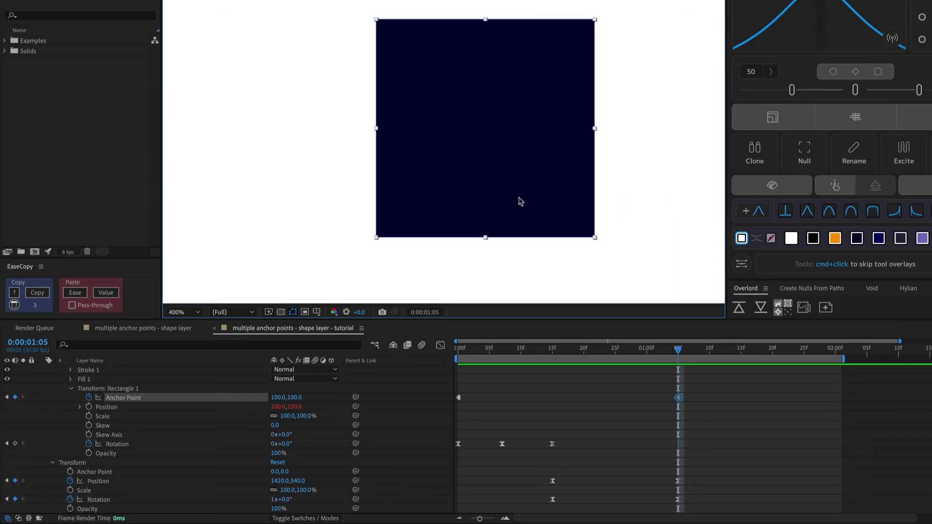
left_click(15, 444)
left_click(727, 353)
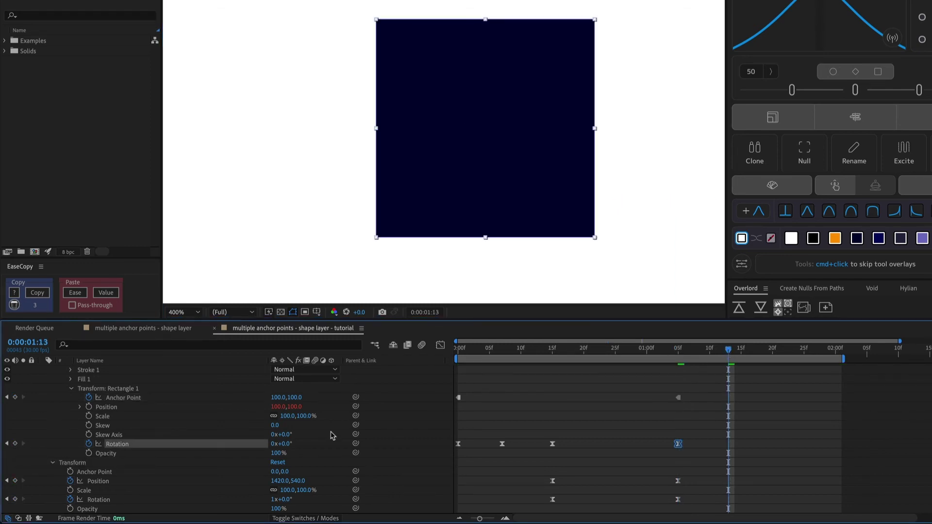
left_click_drag(280, 444, 306, 444)
- Keyframe the Transform: Rectangle 1 Rotation at 0° at 0:00:01:20 and fit the composition in view
left_click(779, 350)
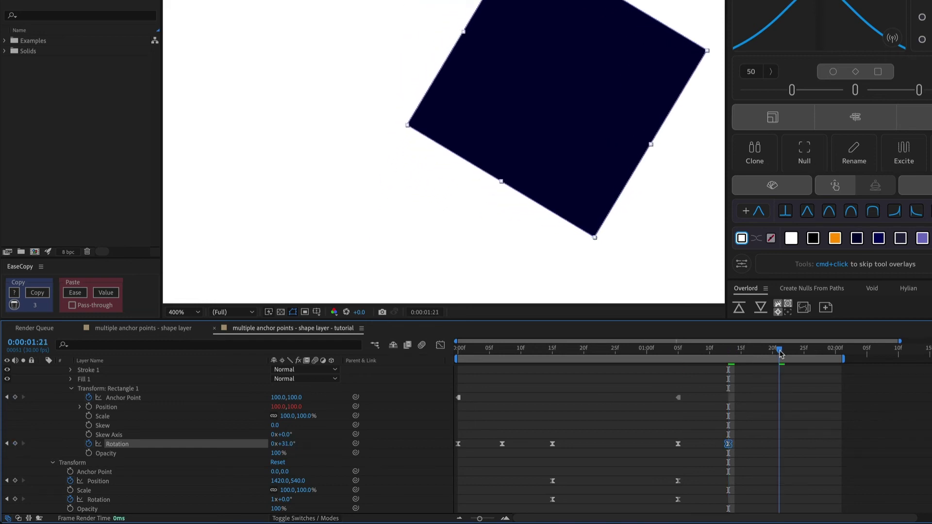
left_click_drag(780, 352, 772, 351)
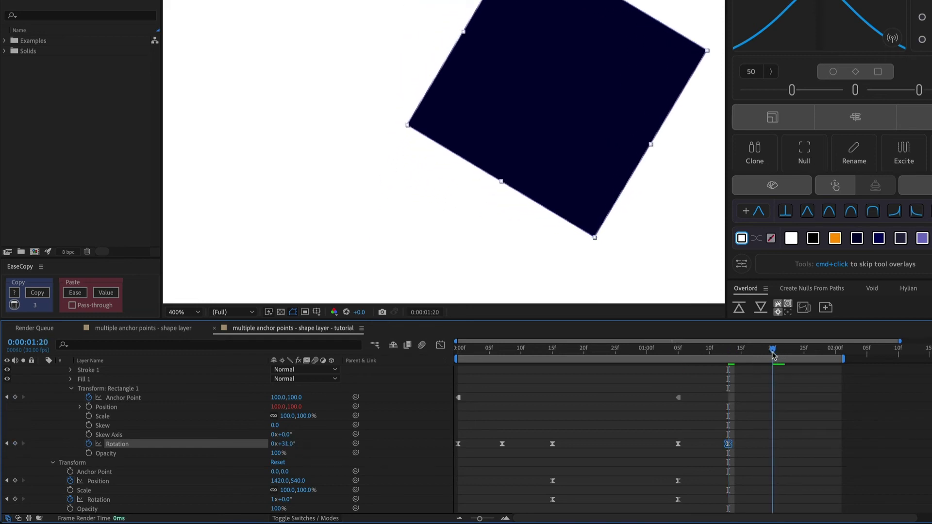
left_click(288, 446)
type("0")
key("Return")
key("shift+slash")
- Preview the "multiple anchor points - vector layer" and "multiple anchor points - squash & stretch" example compositions
key("space")
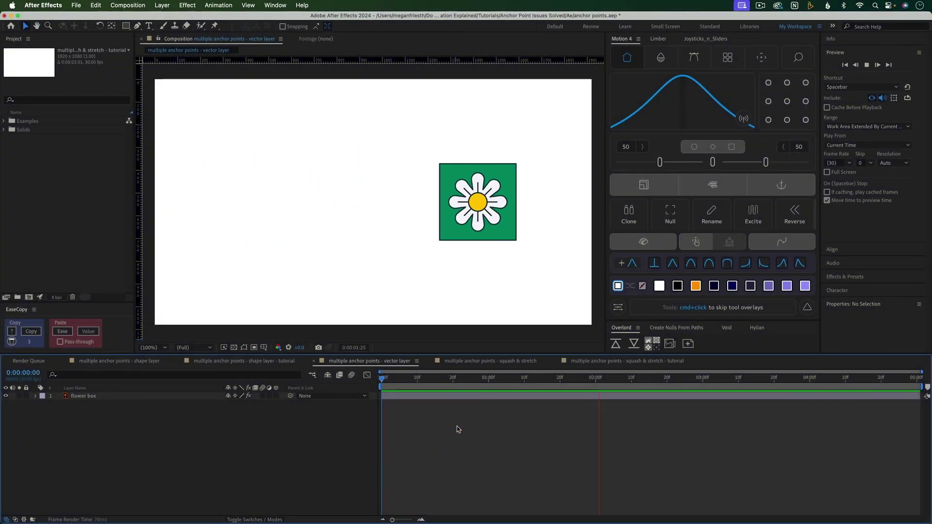
key("space")
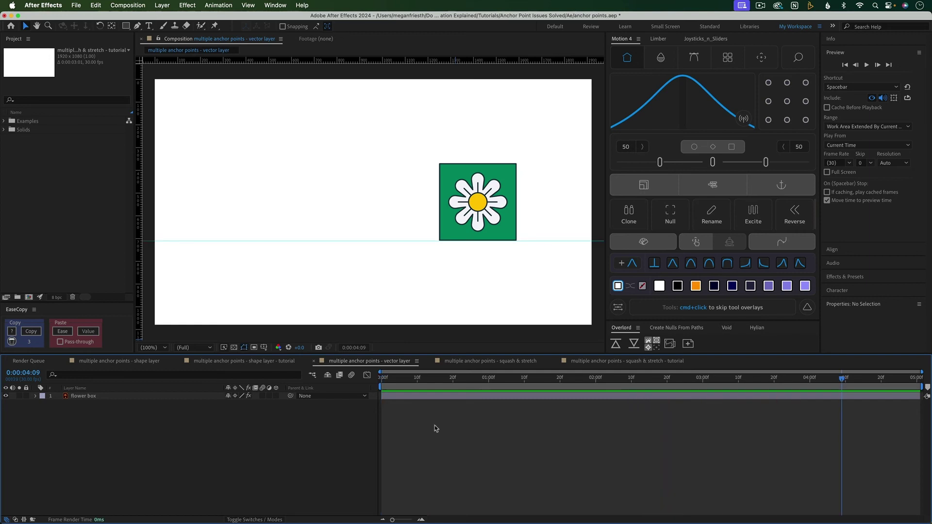
left_click(474, 361)
left_click(253, 383)
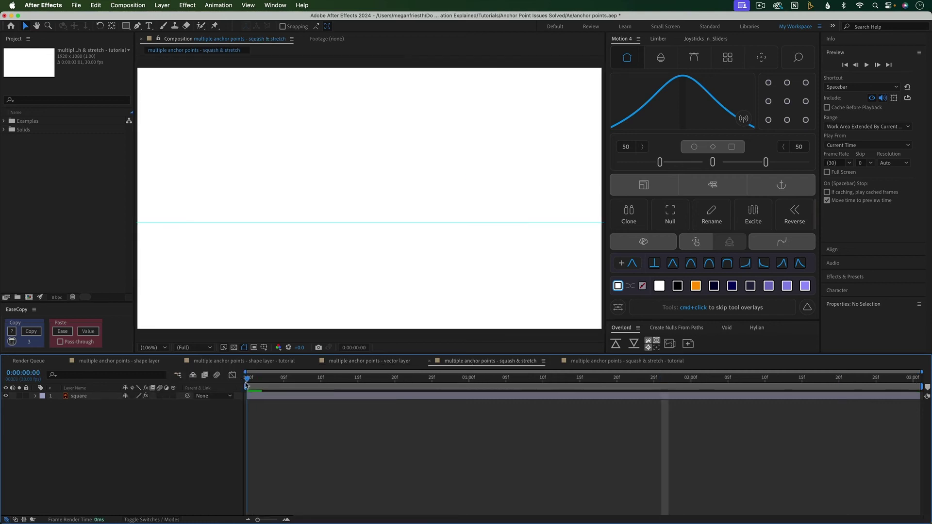
key("space")
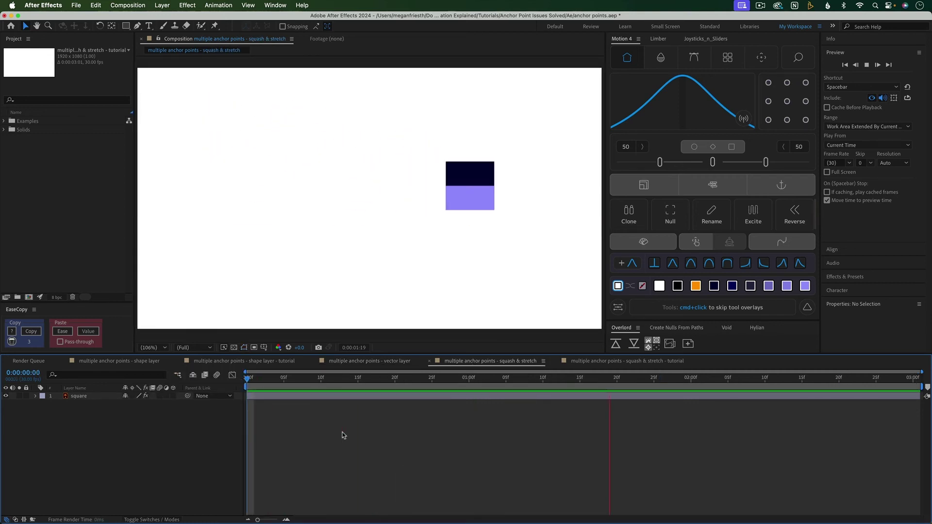
key("space")
- Open the "multiple anchor points - squash & stretch - tutorial" composition and preview the bouncing square
key("shift+period")
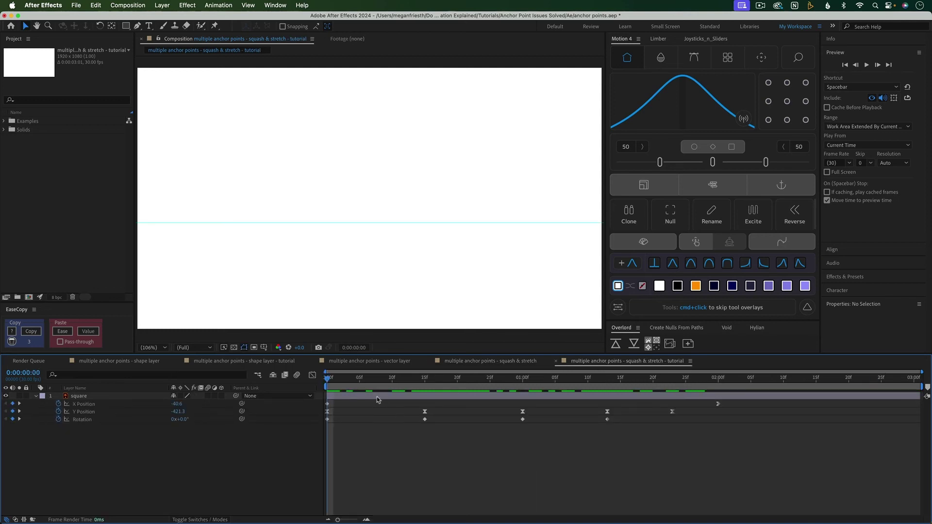
key("space")
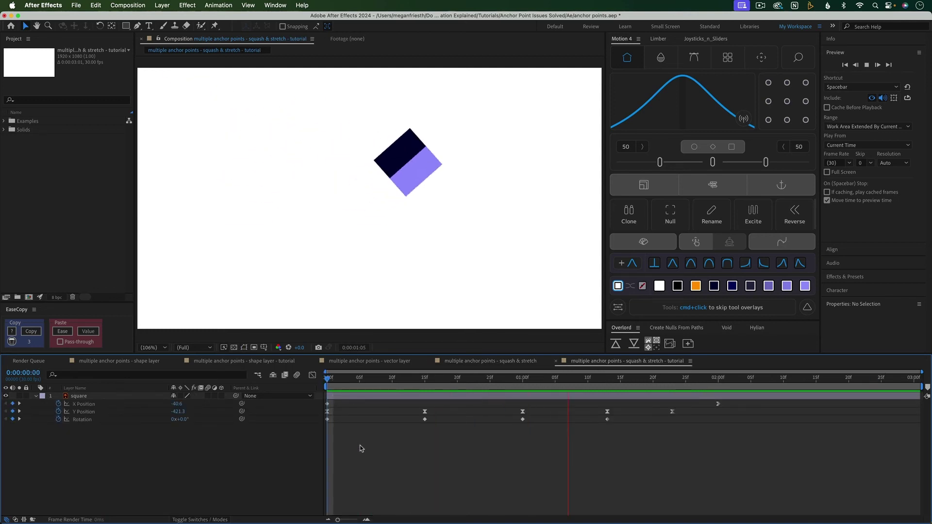
key("space")
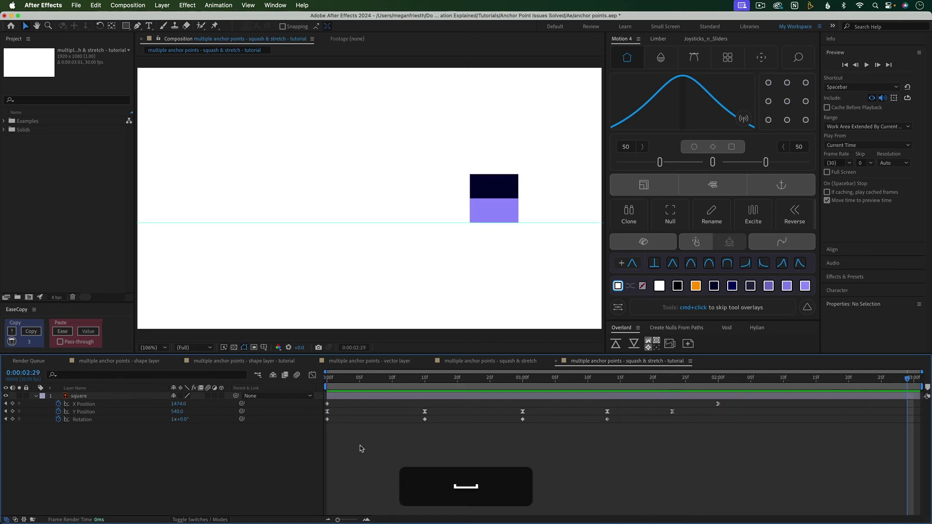
- Return to 0:00:00:00, reveal all transform properties of the square layer and select its Anchor Point
key("Home")
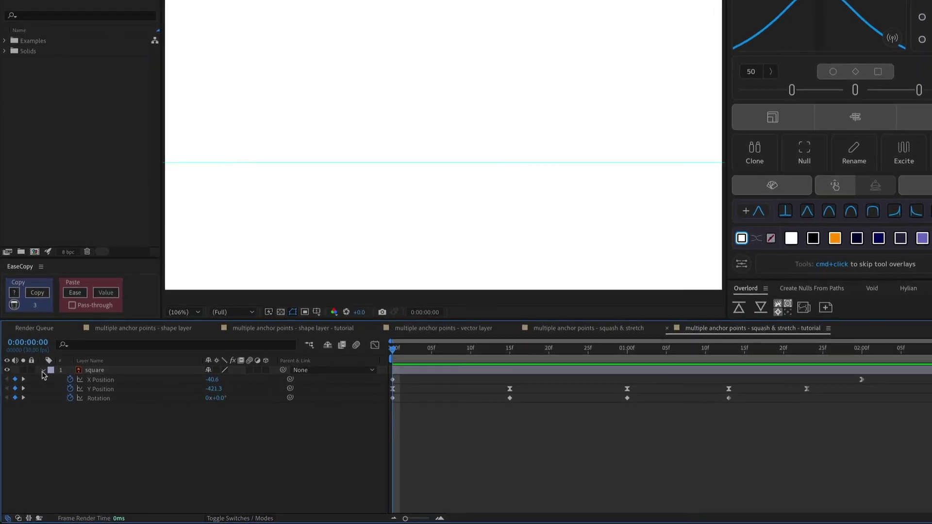
left_click(36, 396)
left_click(43, 371)
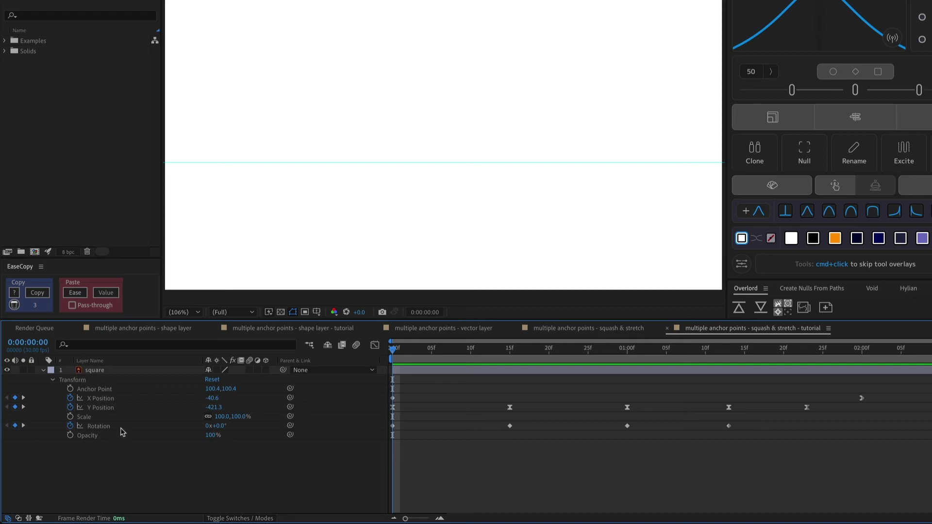
left_click(103, 389)
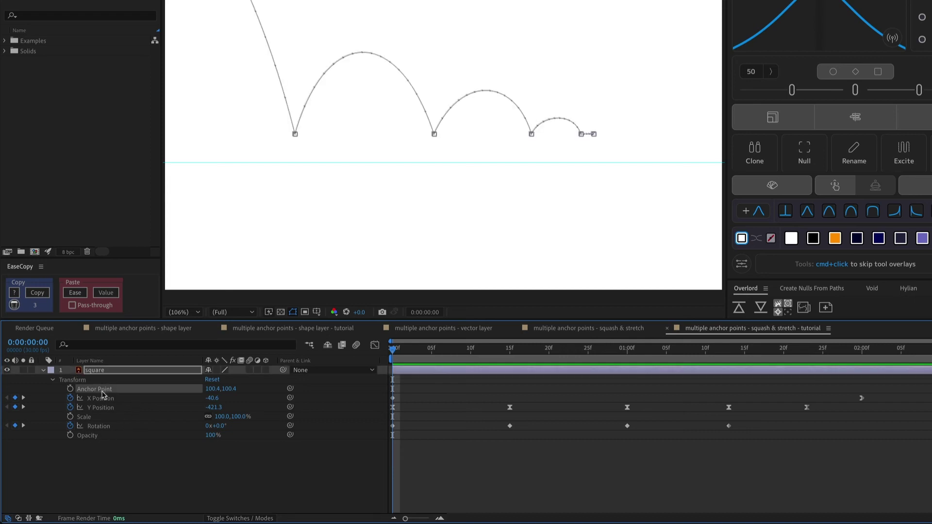
- Scrub through the bounce to examine the square's anchor point and orientation at 0:00:00:15, 0:00:01:00 and 0:00:02:00
left_click_drag(394, 359, 626, 373)
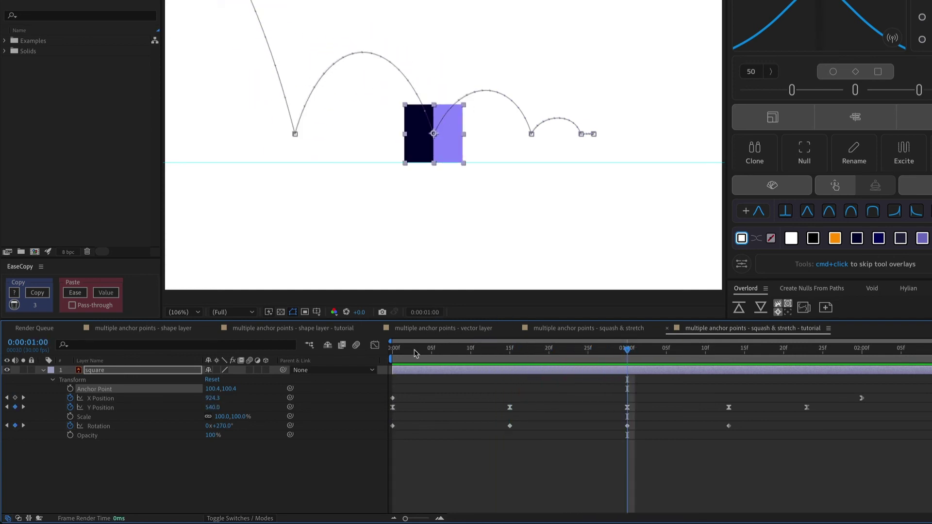
left_click_drag(394, 353, 507, 357)
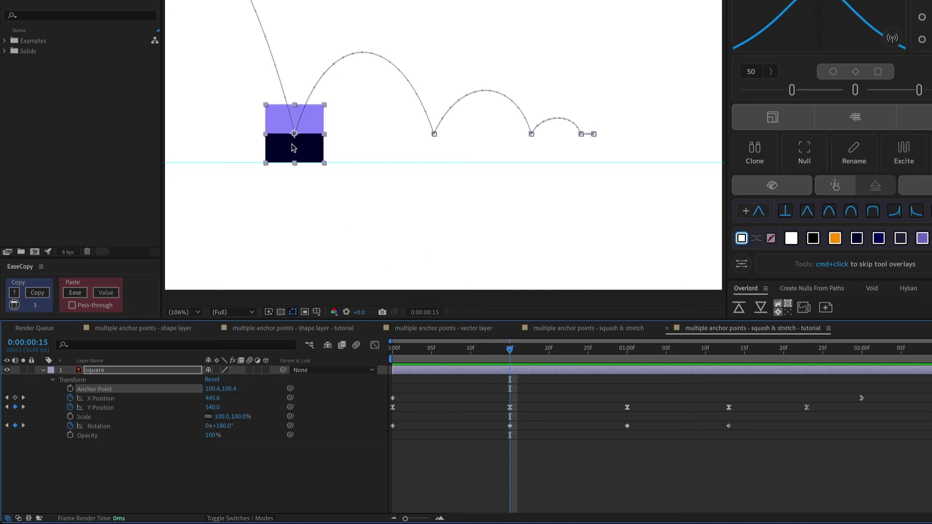
left_click_drag(509, 355, 627, 355)
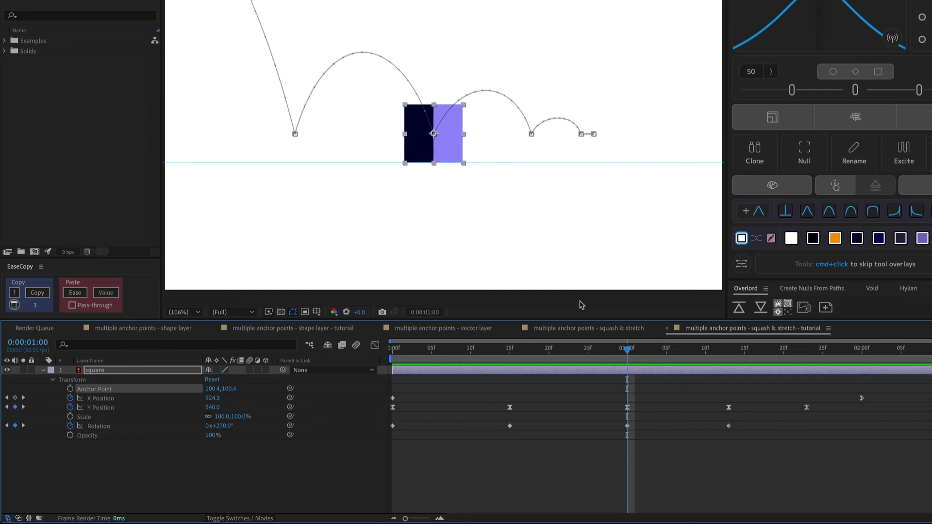
left_click(632, 351)
left_click_drag(645, 353, 862, 359)
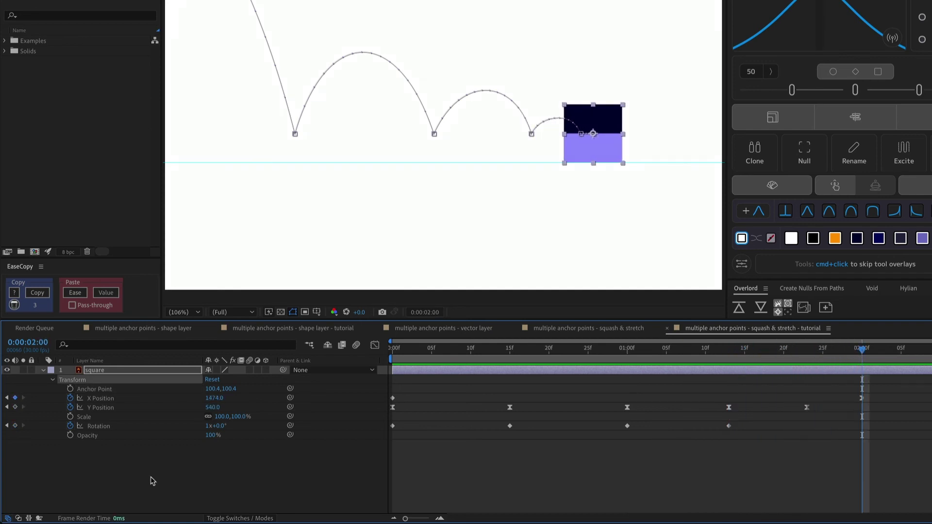
- Search the effects for "trans" and apply the Distort Transform effect to the square layer
left_click(95, 391)
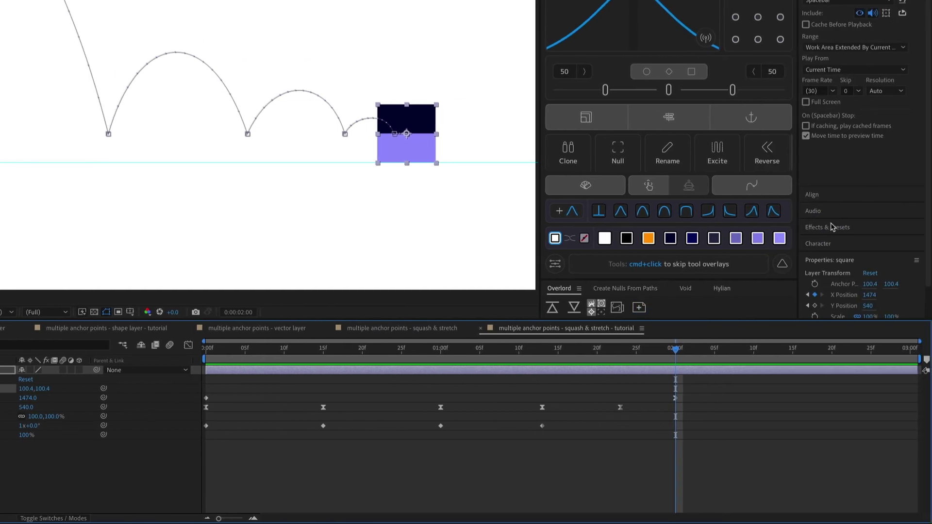
left_click(830, 228)
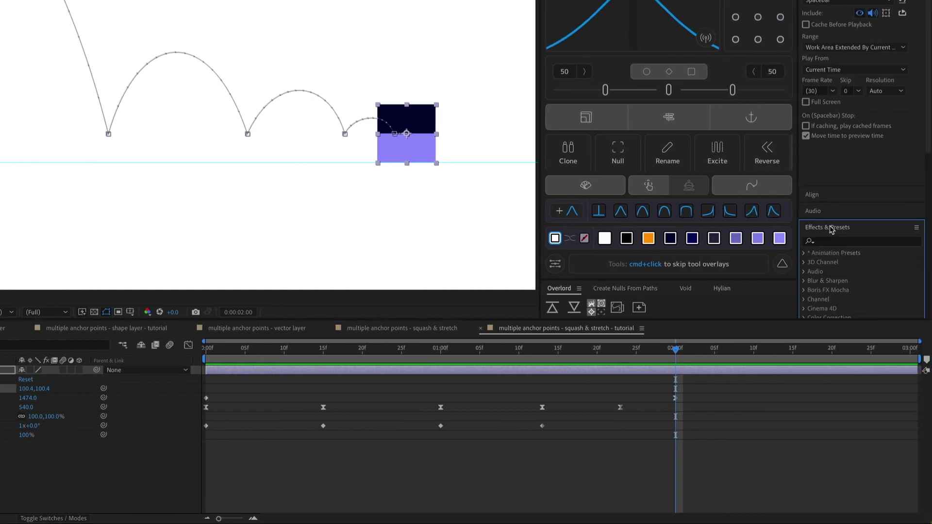
left_click(827, 243)
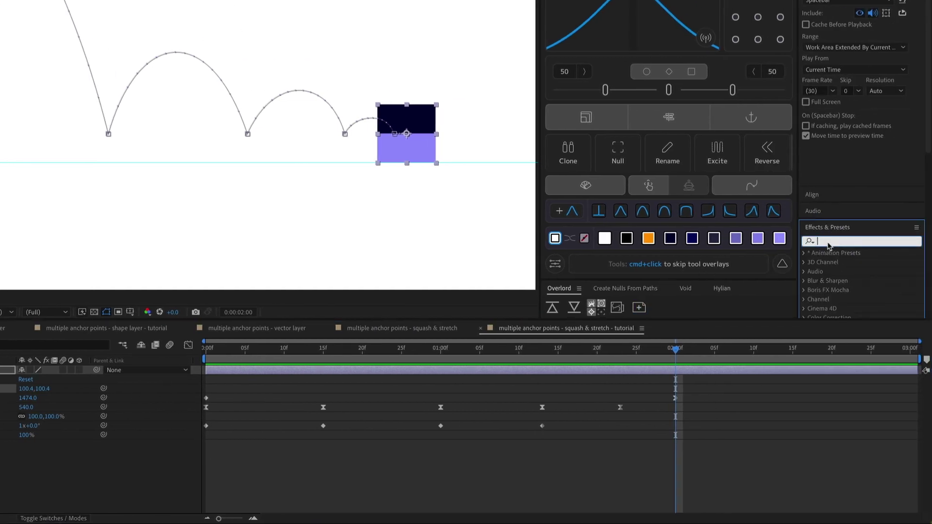
type("trans")
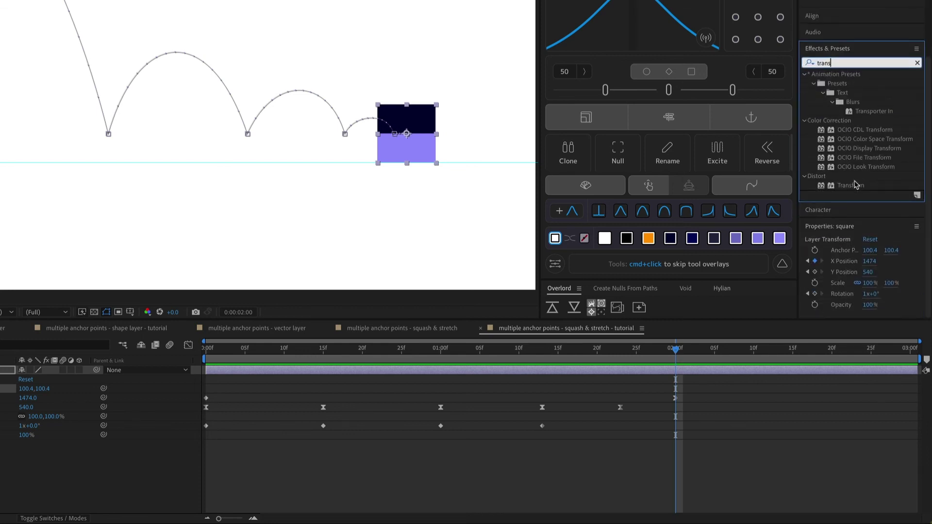
left_click(845, 186)
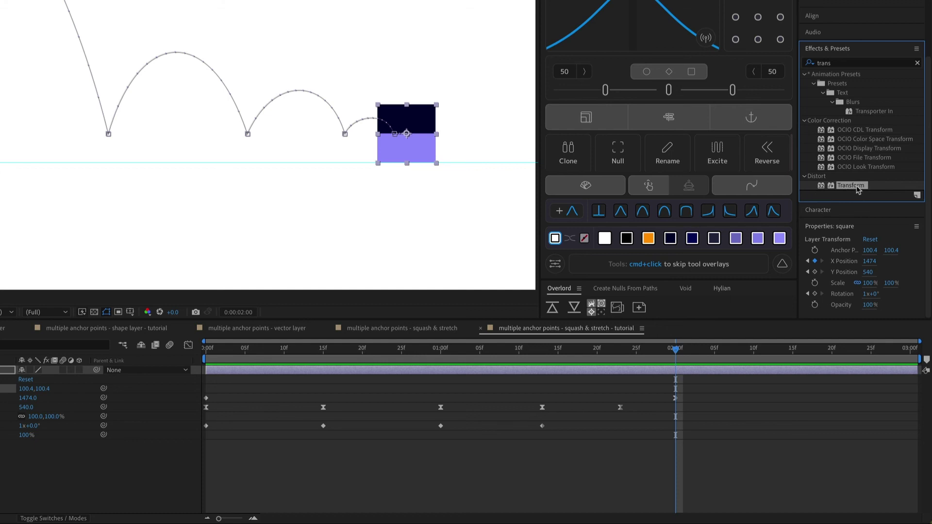
left_click_drag(687, 252, 524, 370)
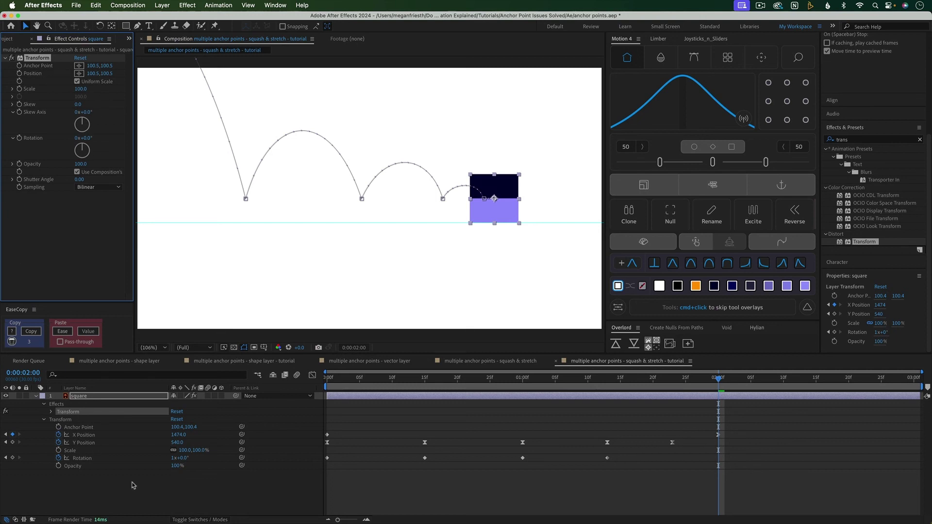
- Reveal the Transform effect's properties under the square layer in the timeline and select the effect's Anchor Point
left_click(104, 472)
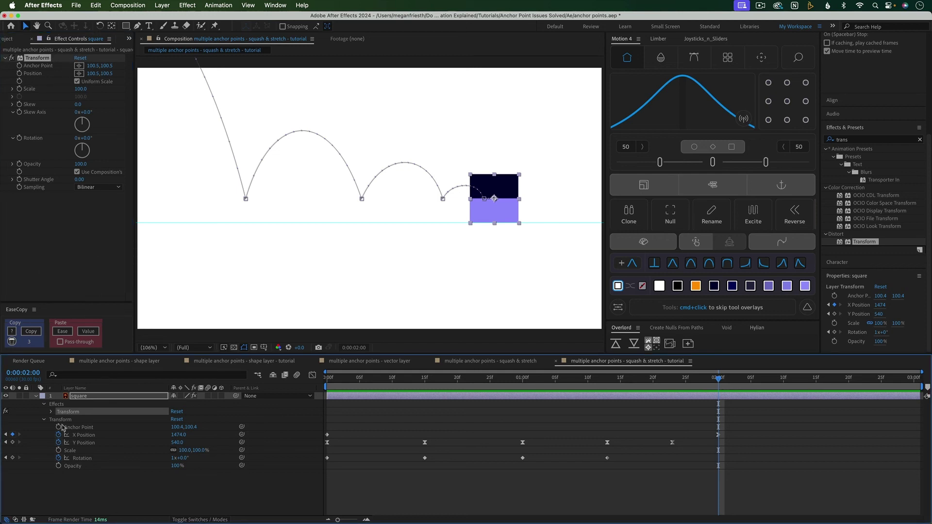
left_click(51, 411)
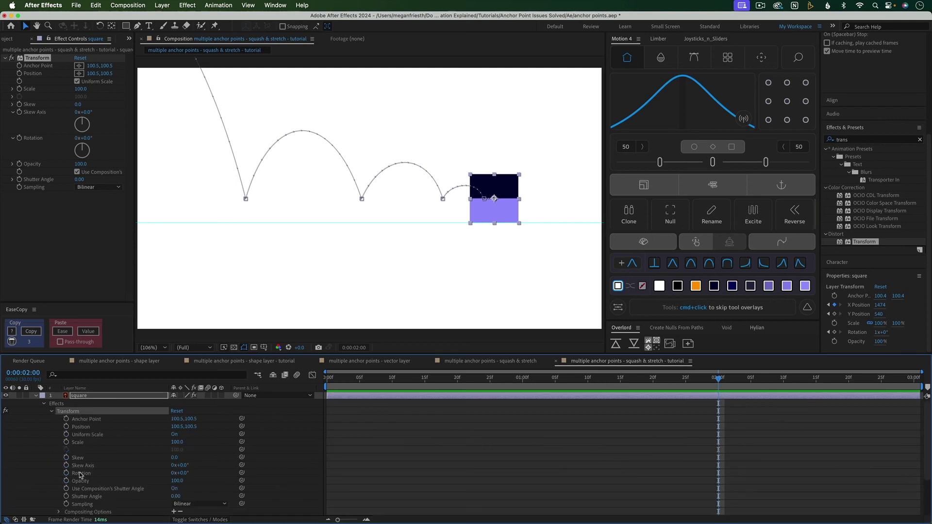
left_click(89, 420)
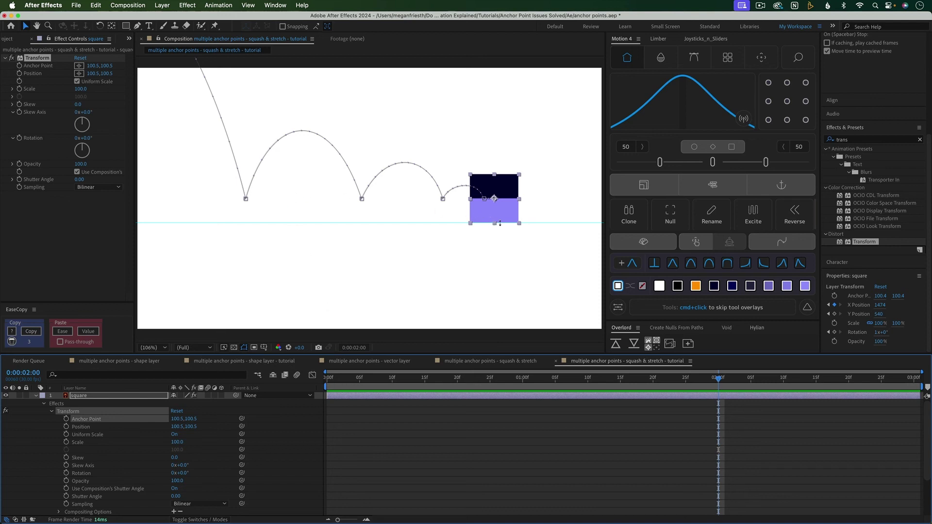
- At 0:00:00:15, place the effect's anchor point midway along the square's ground edge, about 100.3, 0.4, and link the effect's Position to it
left_click_drag(335, 383, 424, 387)
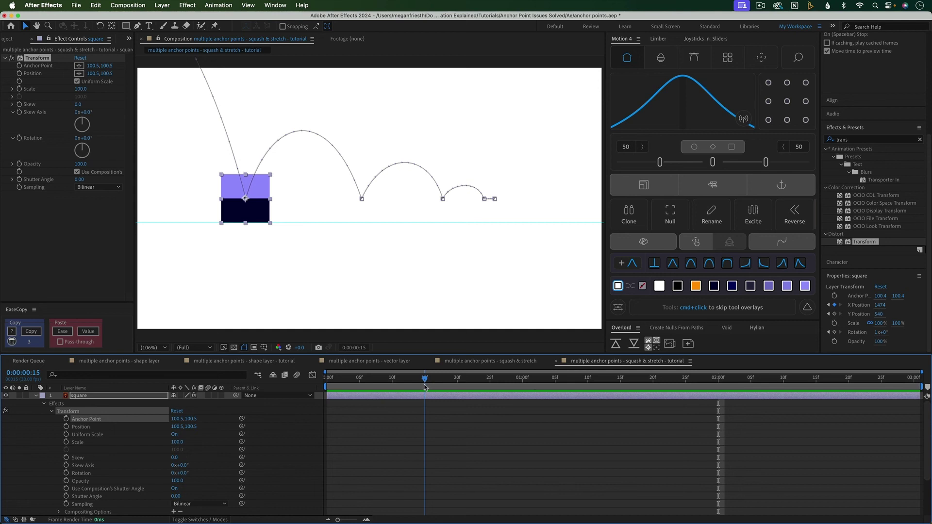
scroll(246, 444, "down", 1)
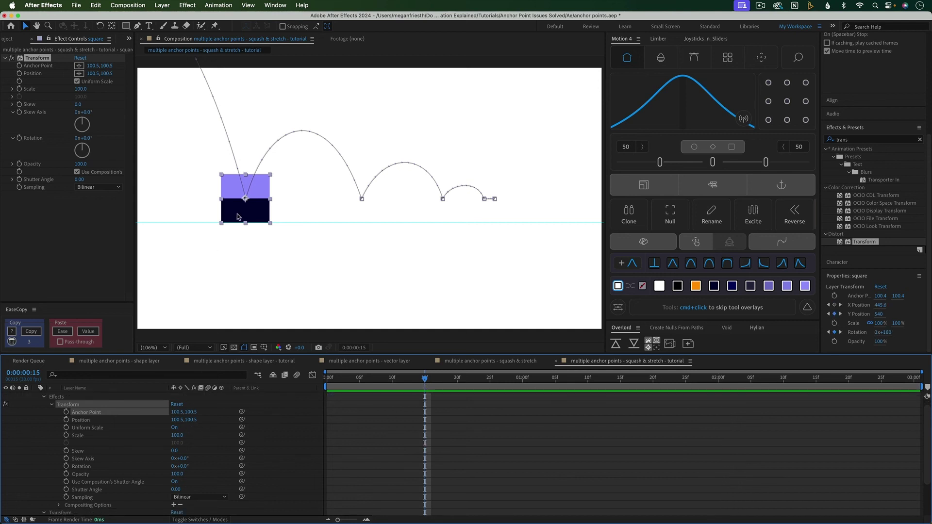
left_click(79, 66)
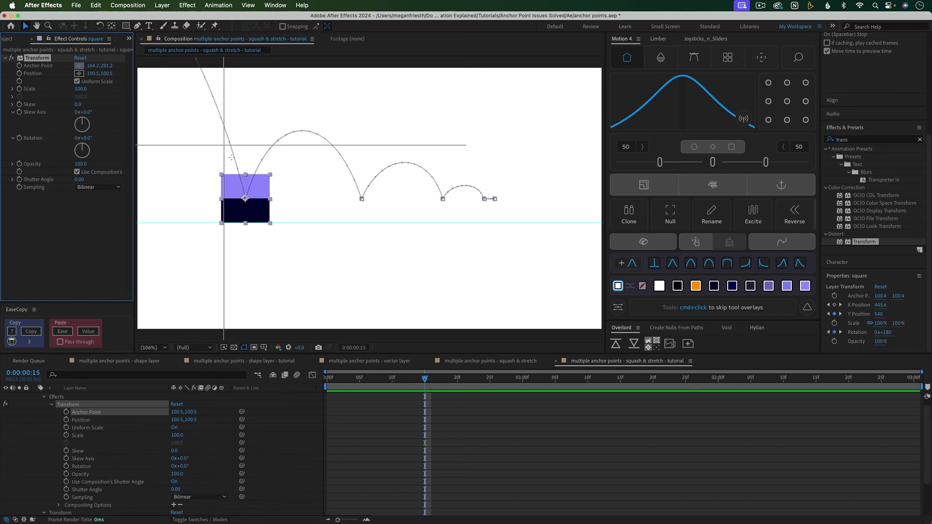
left_click(246, 225)
left_click(245, 224)
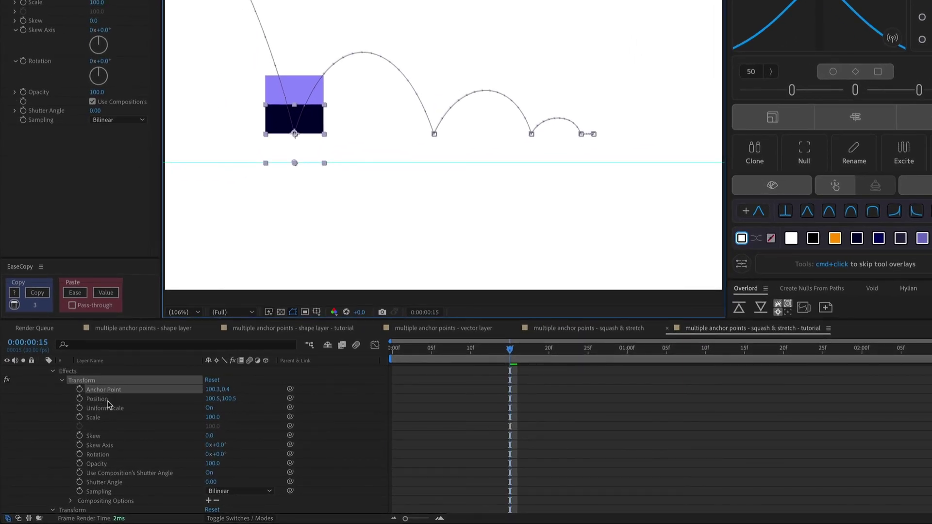
left_click(102, 401)
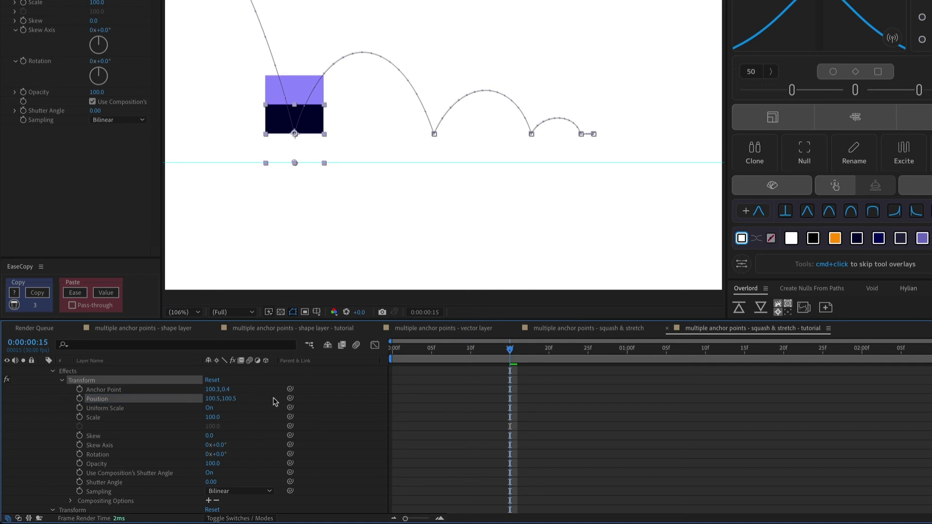
left_click_drag(290, 398, 258, 392)
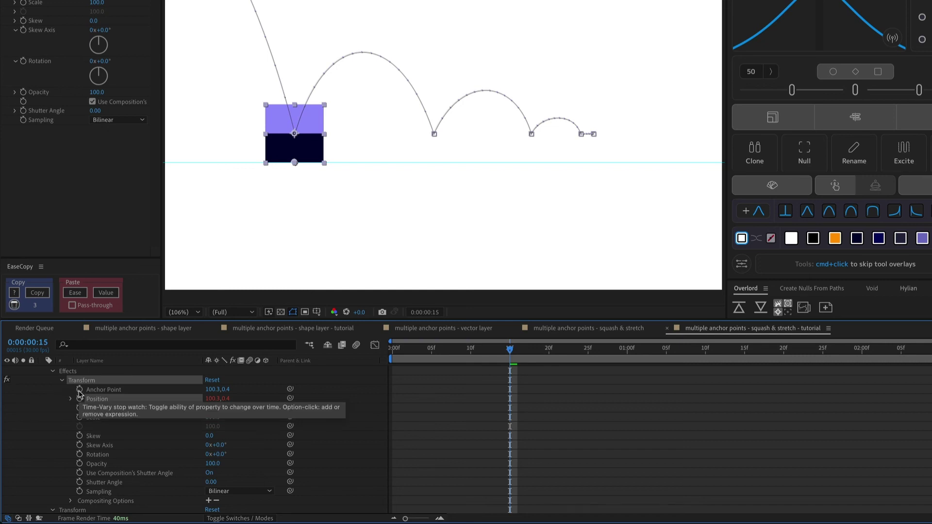
- Keyframe the effect's Anchor Point at 0:00:00:15, and at 0:00:01:00 move it to the midpoint of the square's ground edge, about 0.4, 101.9
scroll(554, 374, "down", 3)
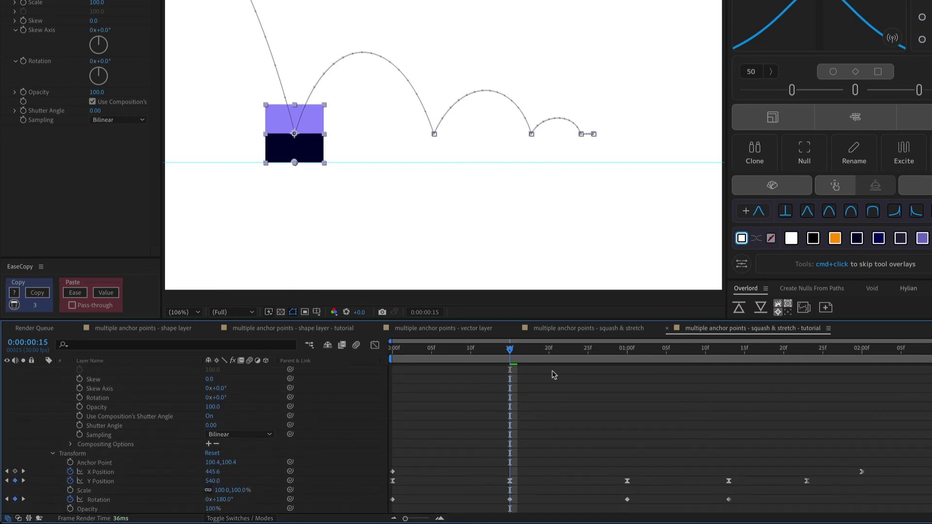
left_click(627, 350)
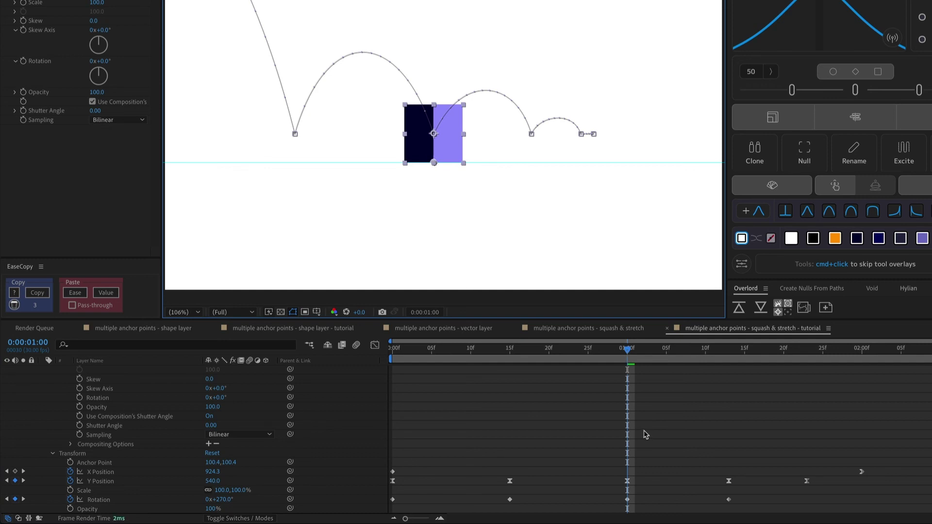
key("ctrl+z")
scroll(682, 405, "down", 3)
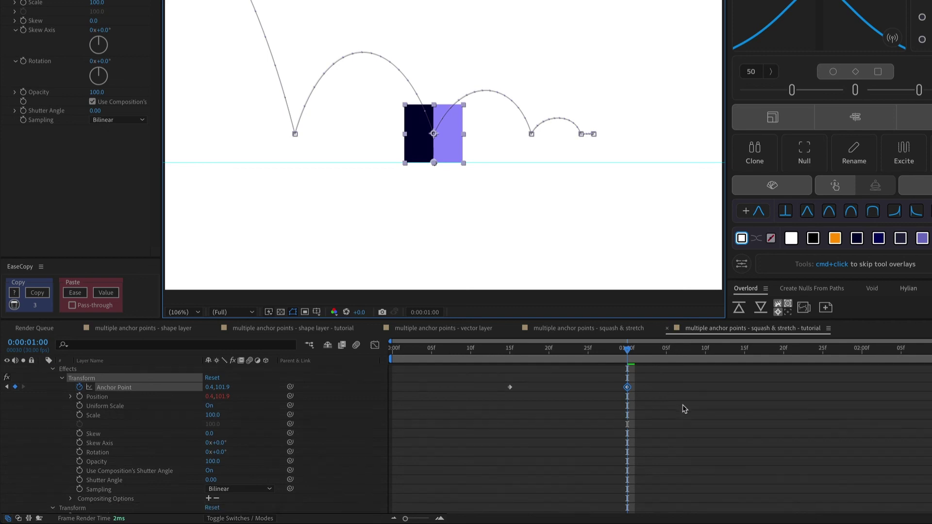
- At 0:00:01:13, move the effect's anchor point to the midpoint of the square's ground edge, about 103.8, 200.4
left_click(727, 352)
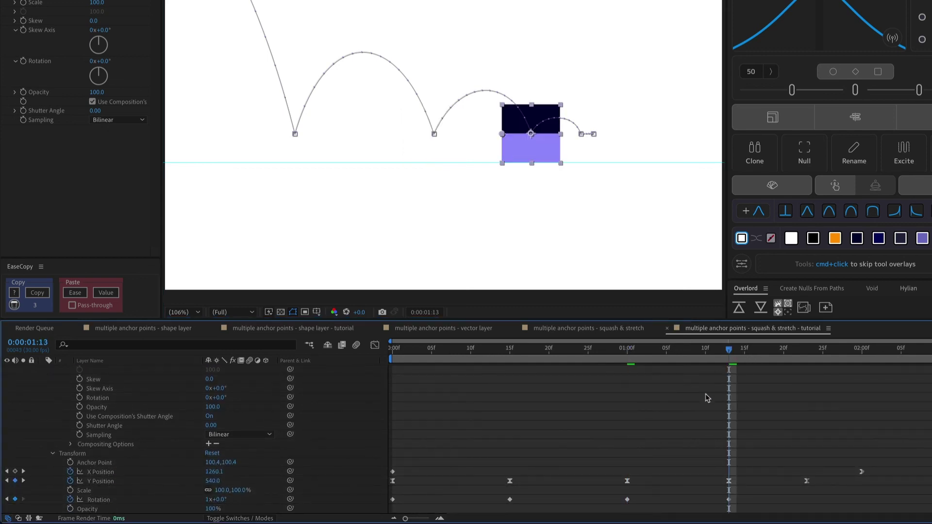
scroll(691, 411, "up", 3)
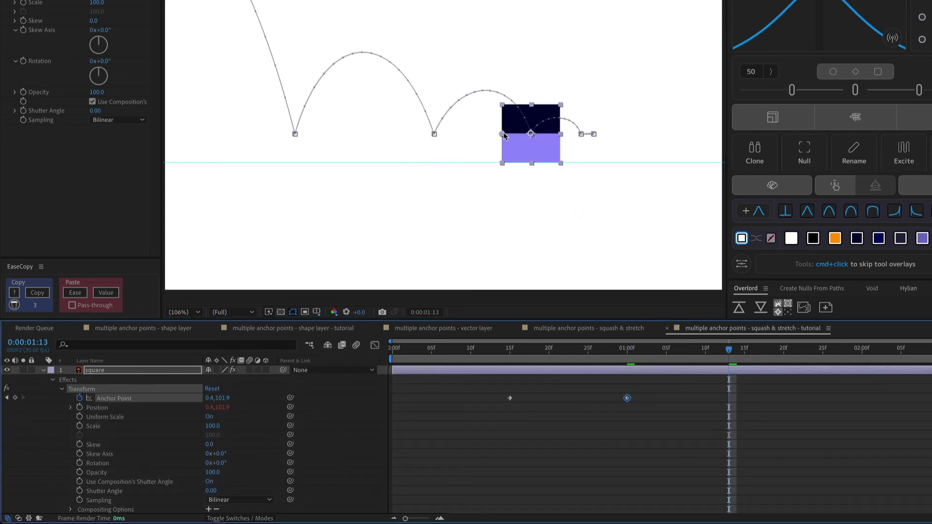
left_click(532, 163)
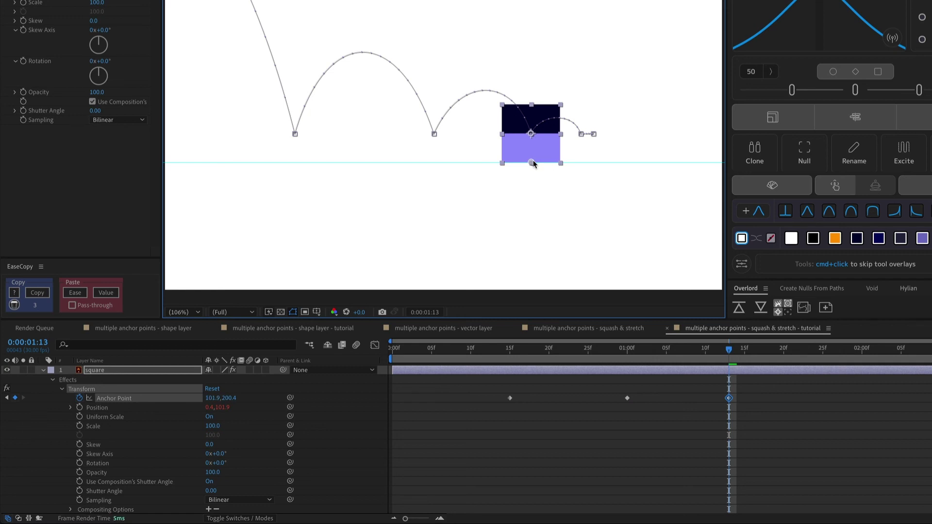
- Convert the three Anchor Point keyframes of the Transform effect to hold keyframes and preview the bounce
left_click_drag(746, 388, 489, 428)
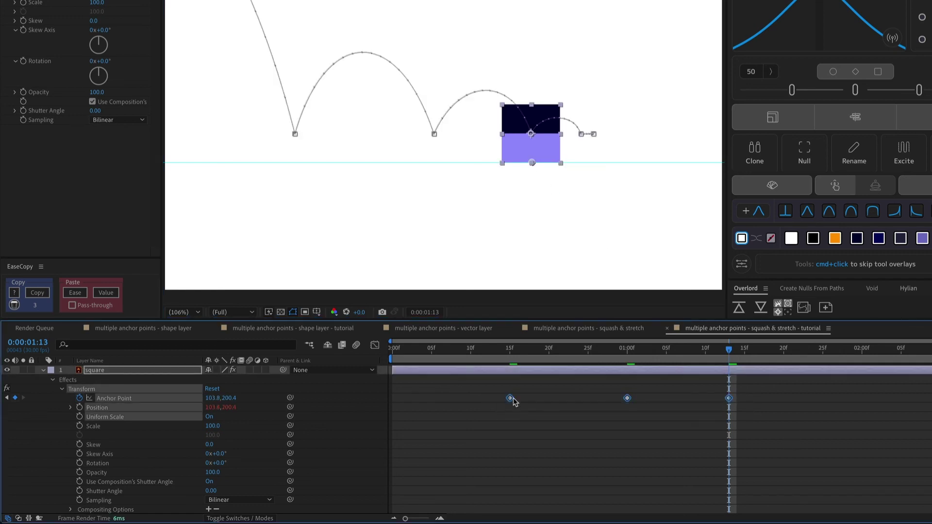
right_click(510, 399)
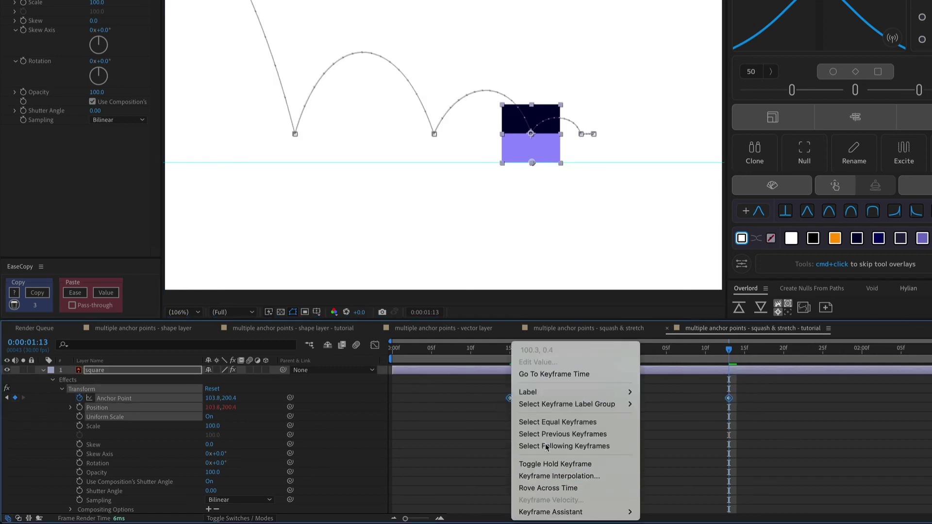
key("shift+F9")
left_click(503, 426)
key("space")
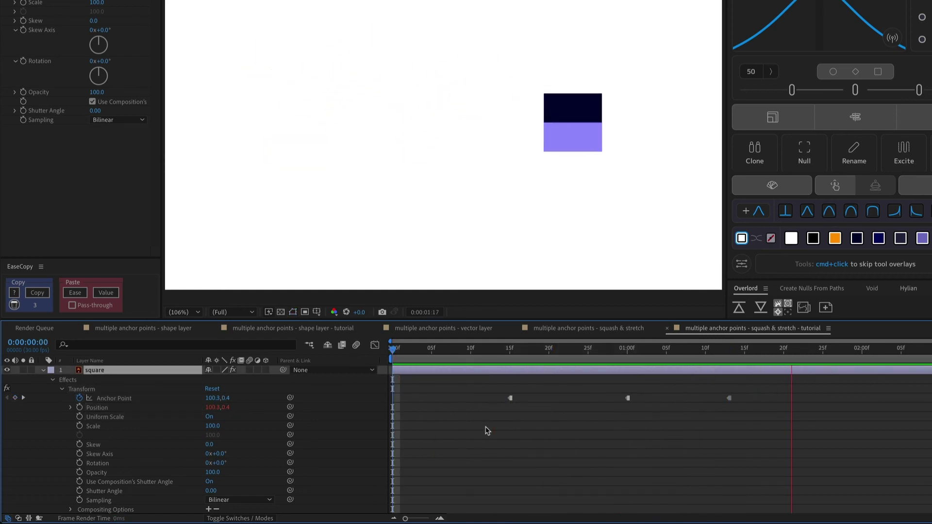
key("space")
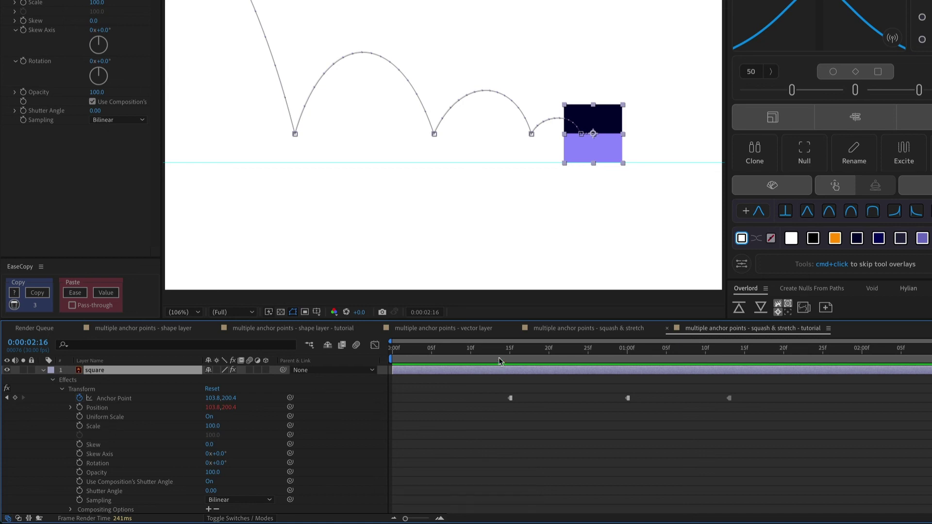
- Turn off the Transform effect's Uniform Scale, and at 0:00:00:15 set Scale Width to 148 and Scale Height to 78
left_click_drag(467, 354, 502, 355)
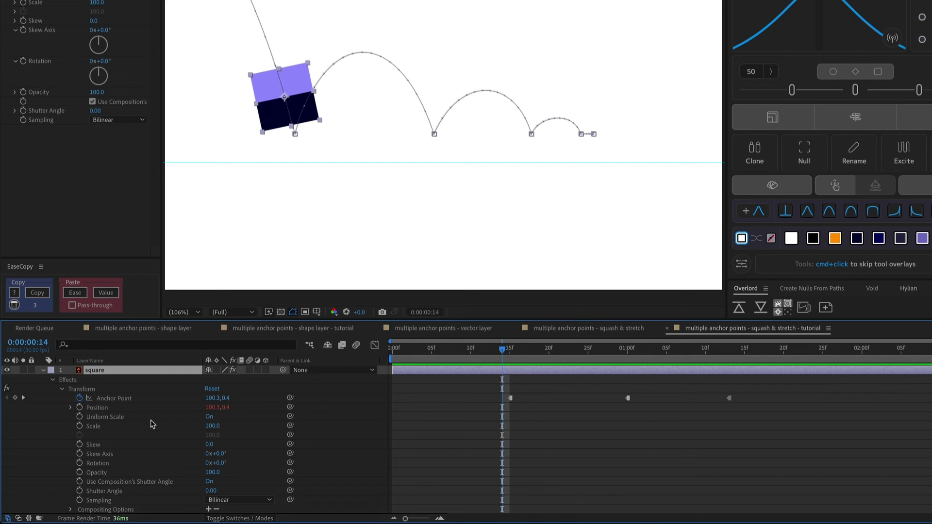
left_click(210, 417)
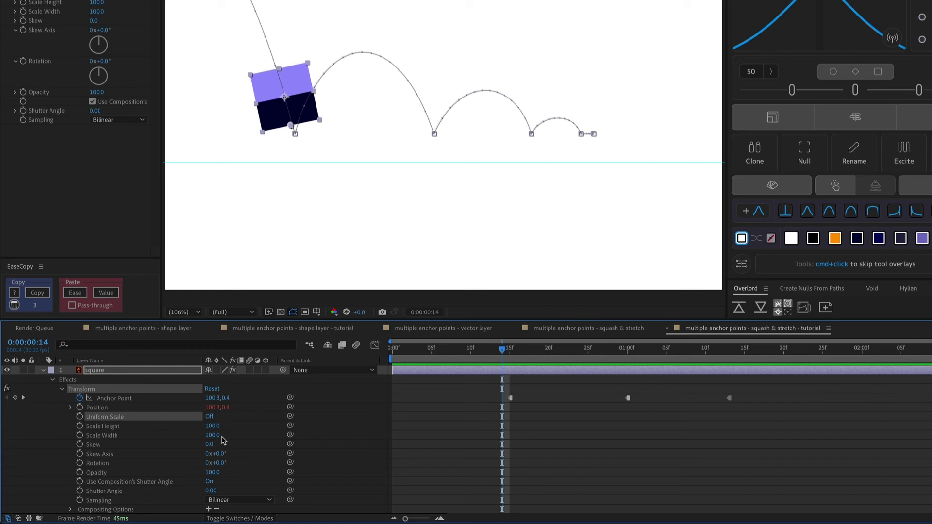
left_click(116, 427)
left_click(117, 436)
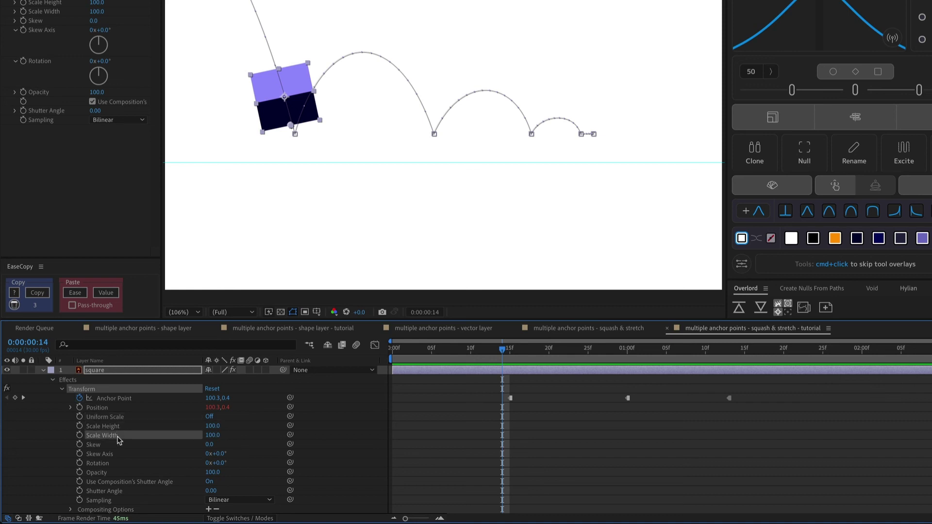
key("Page_Down")
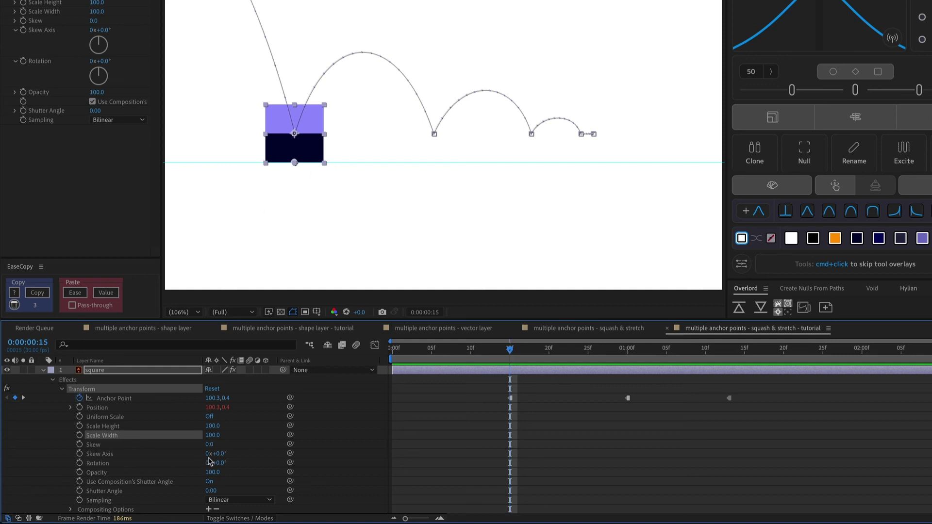
mouse_move(213, 435)
left_mouse_down()
mouse_move(239, 442)
mouse_move(218, 427)
mouse_move(224, 430)
mouse_move(206, 432)
left_mouse_up()
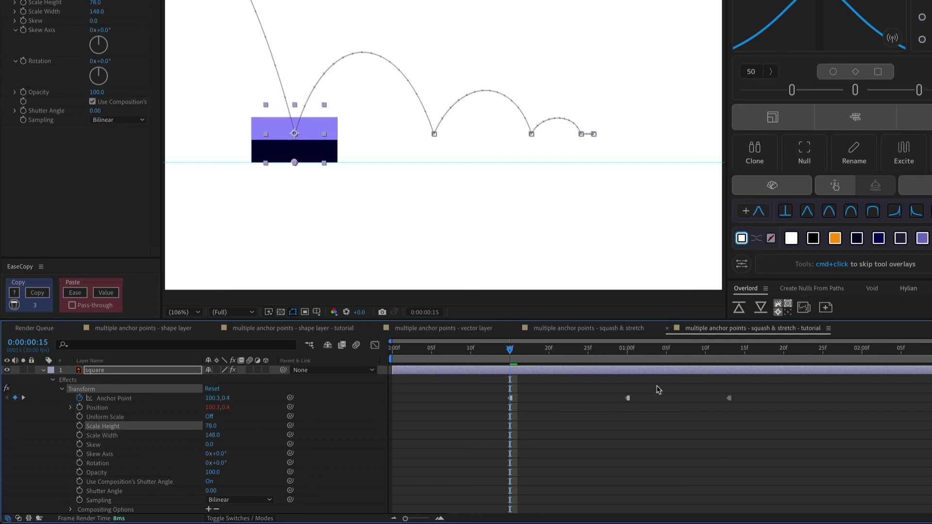